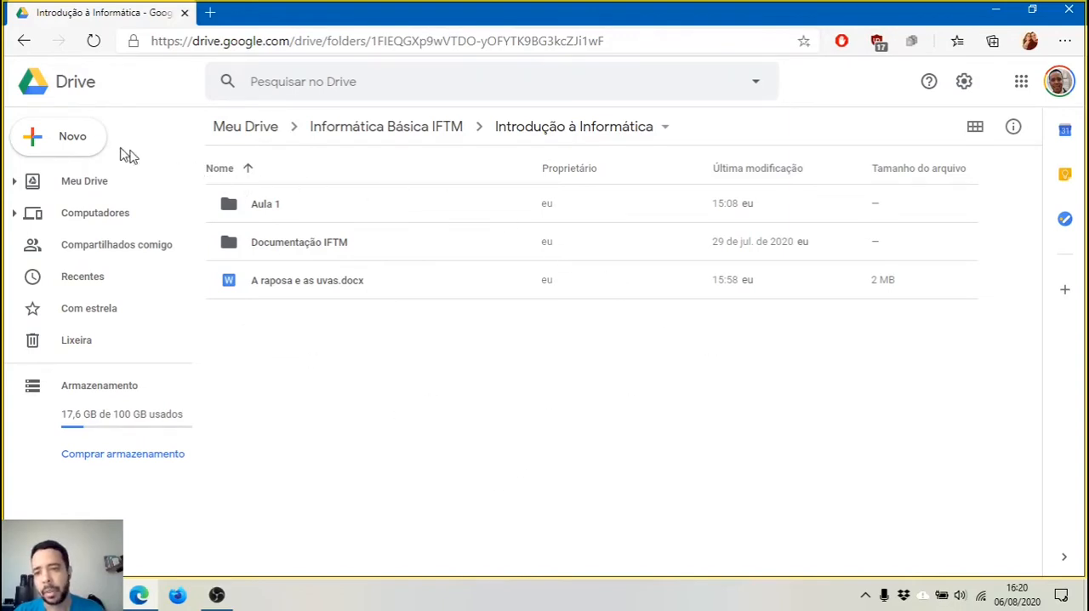
Upload the Word document "Os benefícios do mel" from the desktop (Área de Trabalho) to the Introdução à Informática folder
{"action": "left_click", "coordinate": [56, 138]}
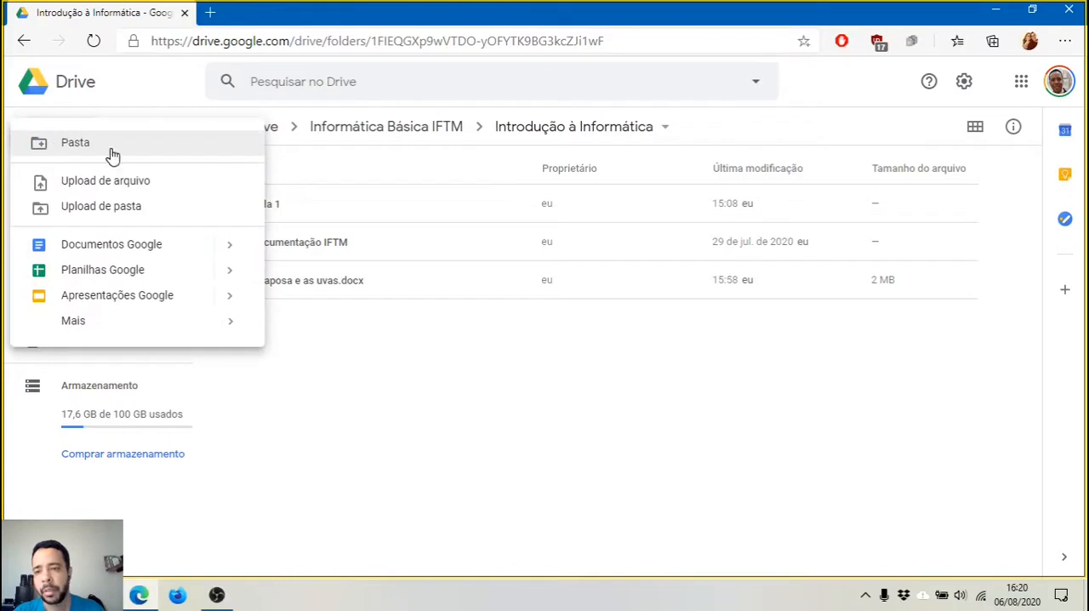
{"action": "left_click", "coordinate": [161, 183]}
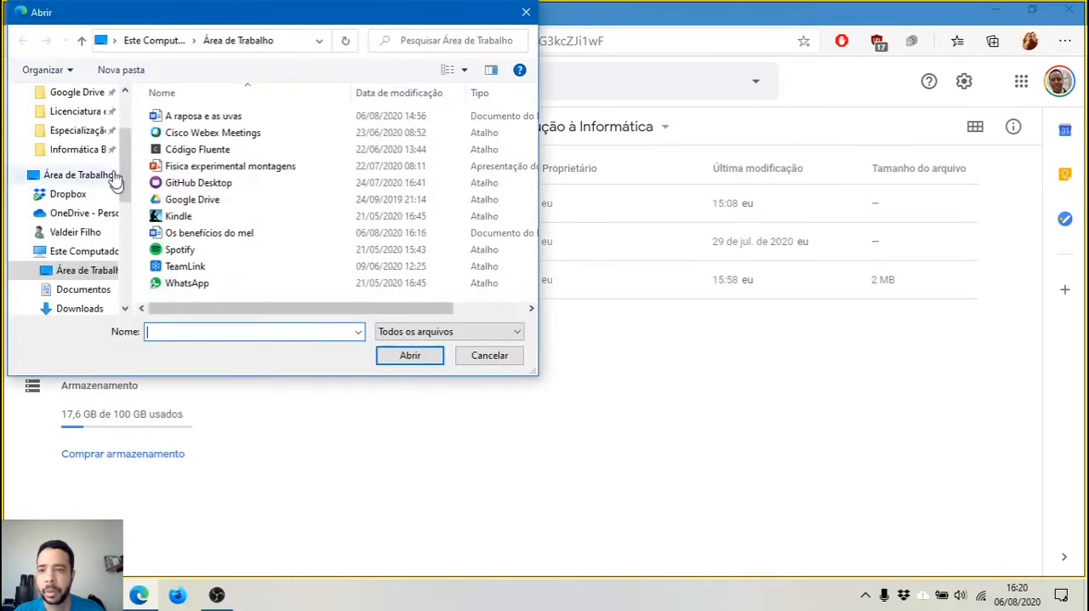
{"action": "scroll", "coordinate": [117, 164], "scroll_direction": "up", "scroll_amount": 2}
{"action": "left_click_drag", "start_coordinate": [127, 138], "coordinate": [129, 109]}
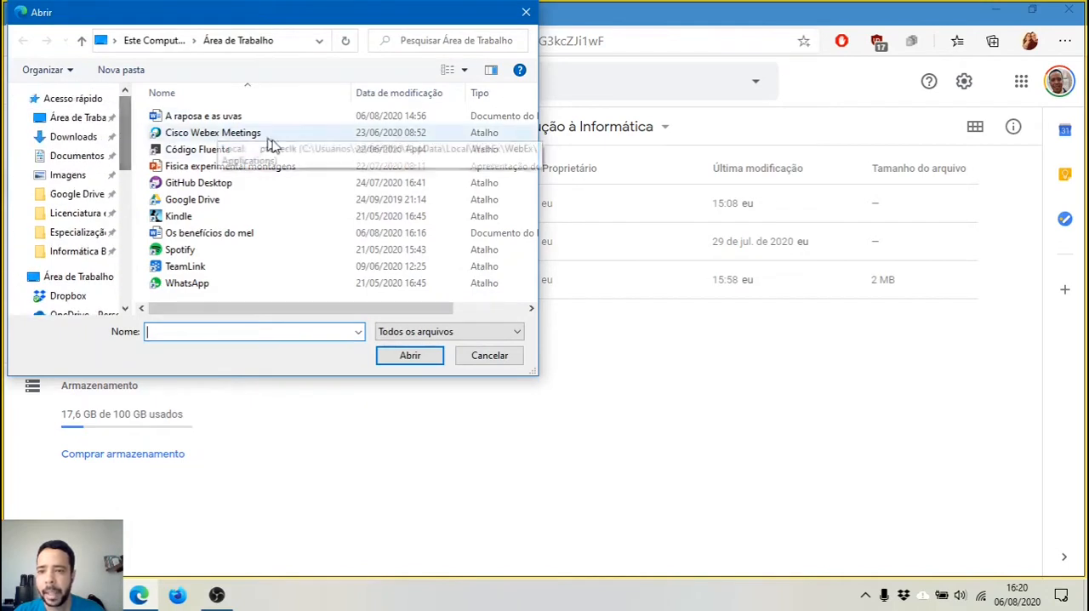
{"action": "scroll", "coordinate": [321, 204], "scroll_direction": "right", "scroll_amount": 1}
{"action": "scroll", "coordinate": [320, 203], "scroll_direction": "left", "scroll_amount": 1}
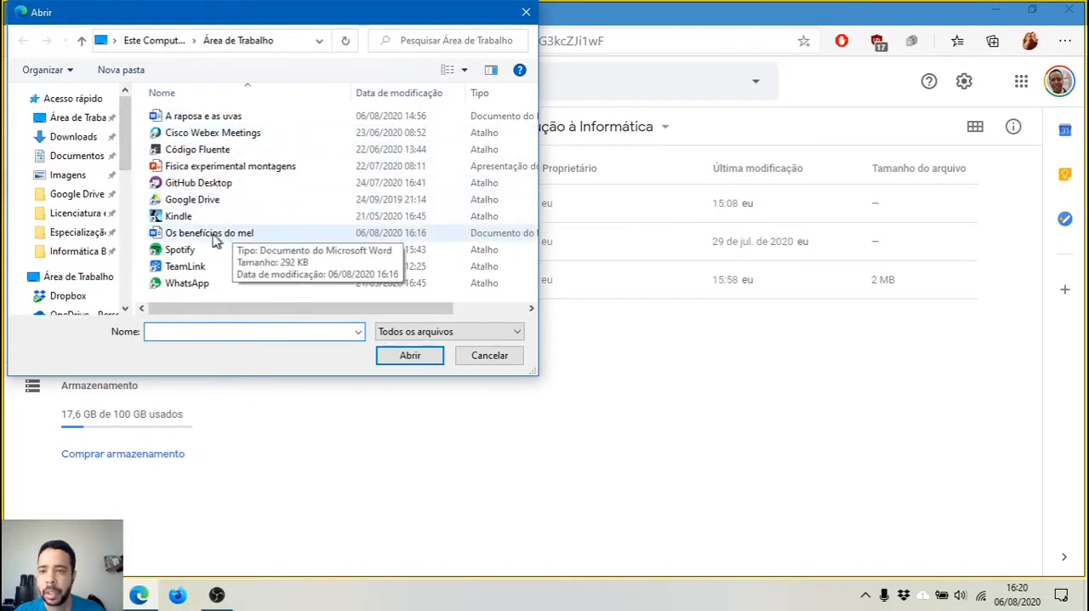
{"action": "left_click", "coordinate": [193, 238]}
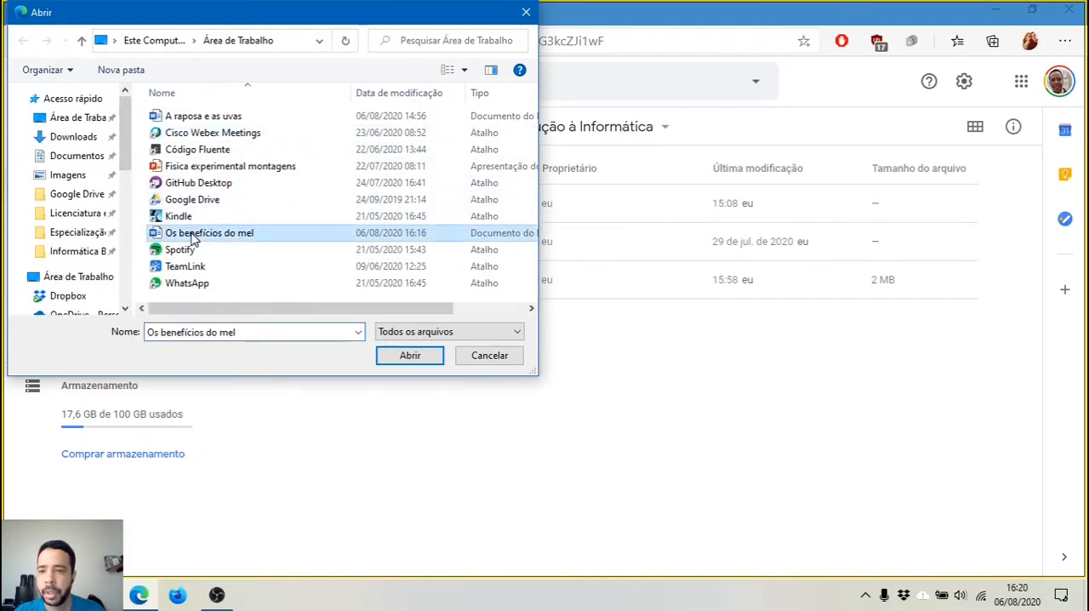
{"action": "left_click", "coordinate": [410, 355]}
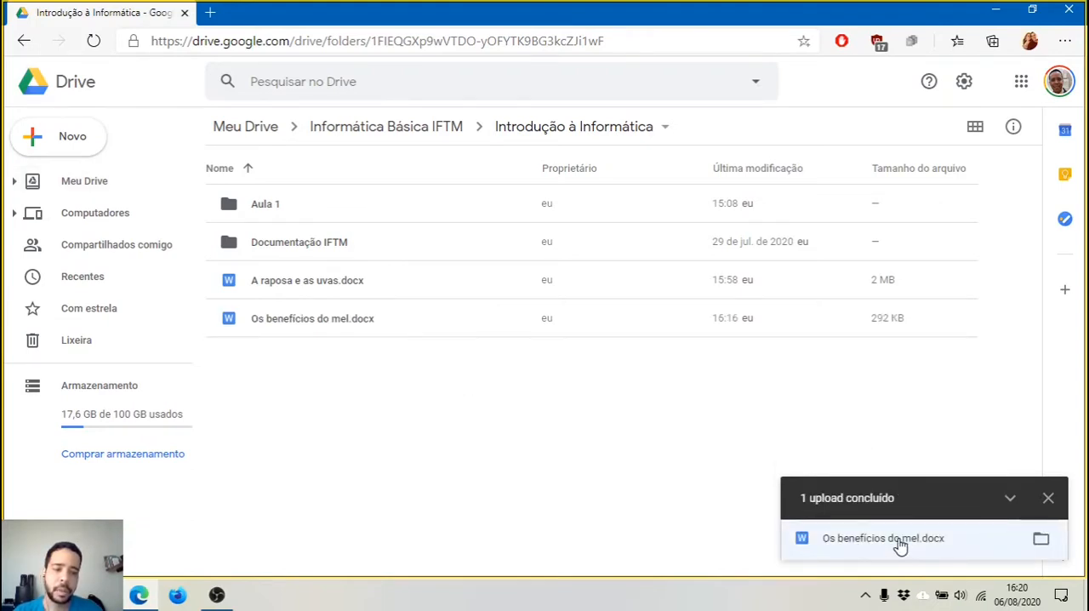
Preview the uploaded "Os benefícios do mel.docx" and look through its pages, returning to the title
{"action": "left_click", "coordinate": [973, 542]}
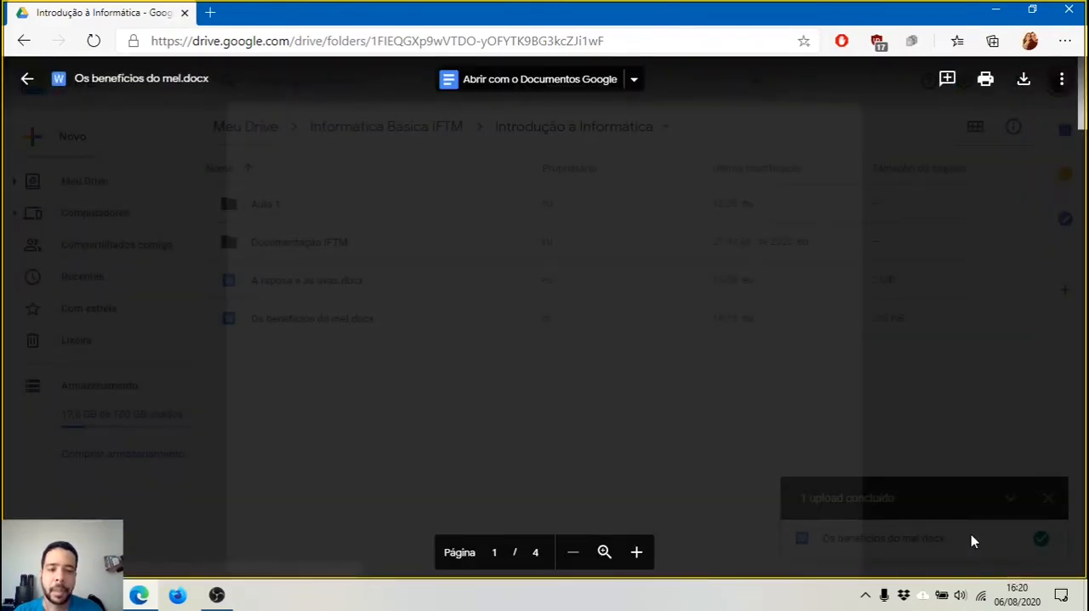
{"action": "scroll", "coordinate": [337, 216], "scroll_direction": "down", "scroll_amount": 7}
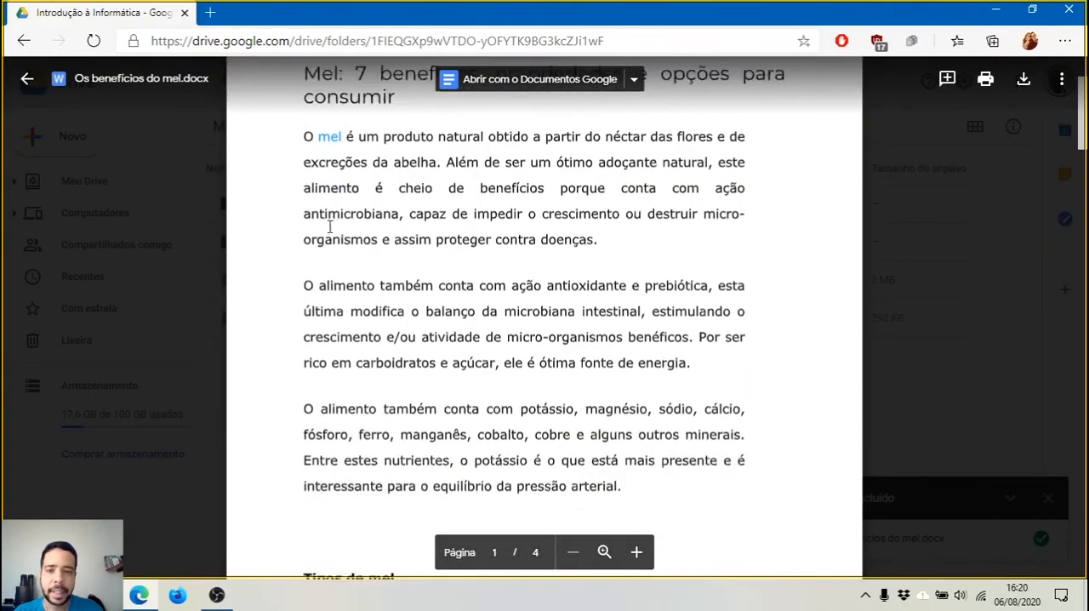
{"action": "scroll", "coordinate": [330, 291], "scroll_direction": "down", "scroll_amount": 3}
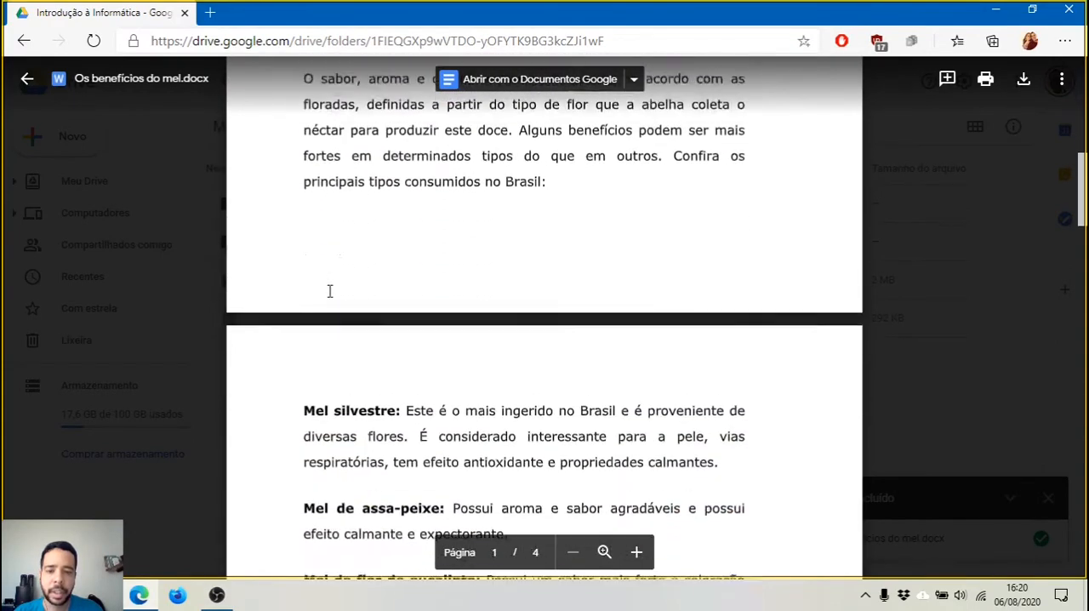
{"action": "scroll", "coordinate": [331, 291], "scroll_direction": "down", "scroll_amount": 6}
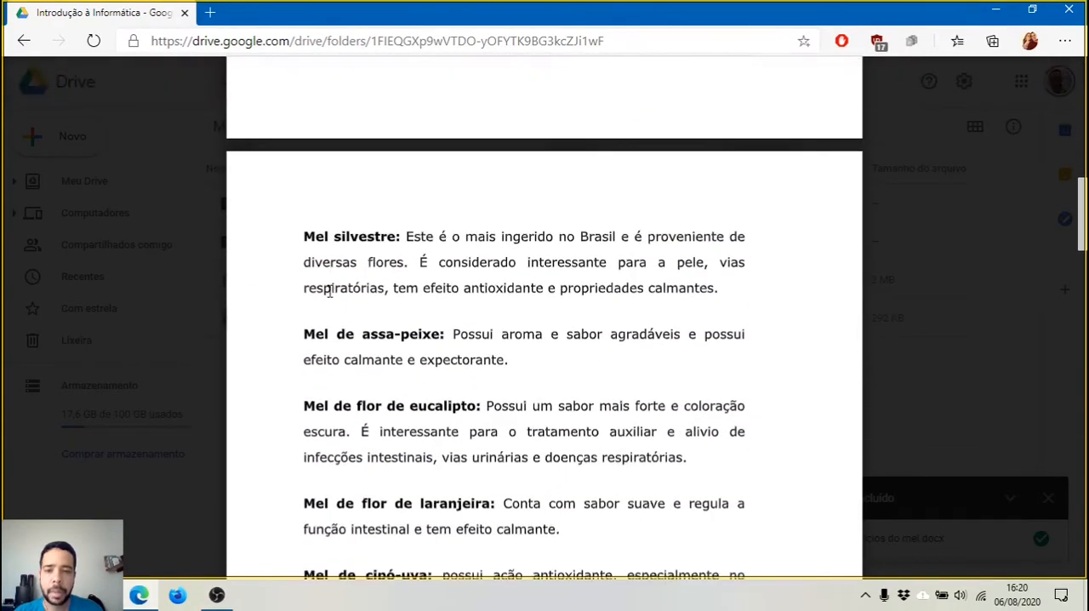
{"action": "scroll", "coordinate": [331, 291], "scroll_direction": "down", "scroll_amount": 9}
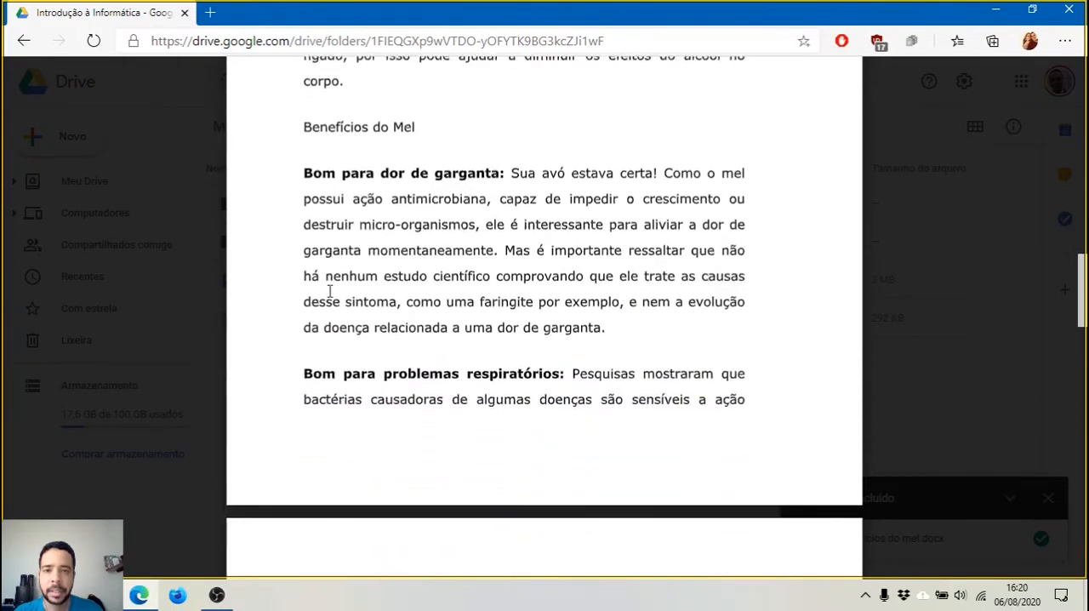
{"action": "scroll", "coordinate": [330, 291], "scroll_direction": "down", "scroll_amount": 13}
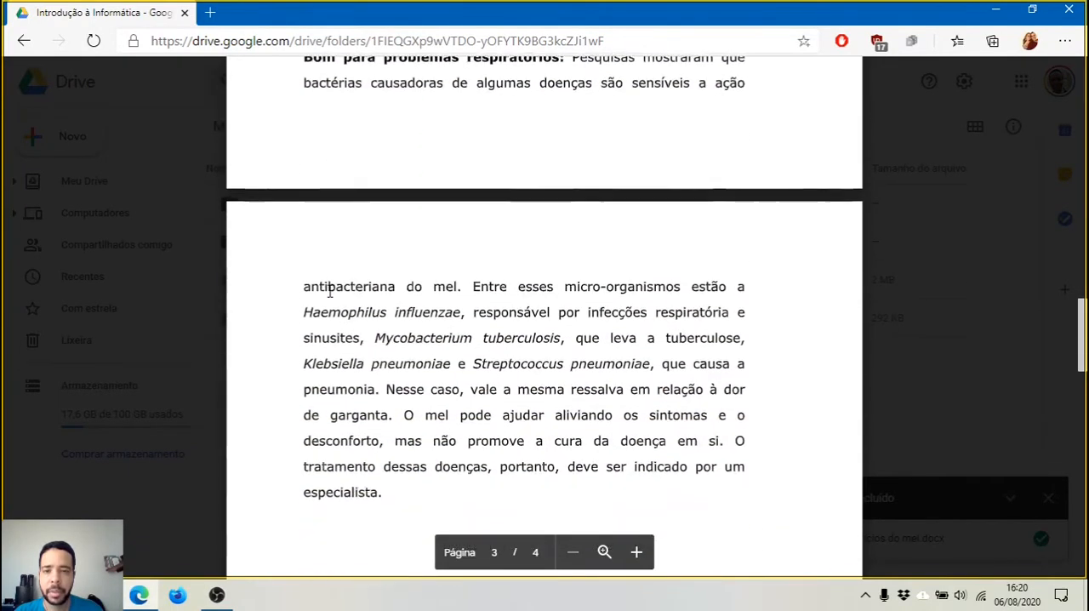
{"action": "scroll", "coordinate": [330, 291], "scroll_direction": "down", "scroll_amount": 14}
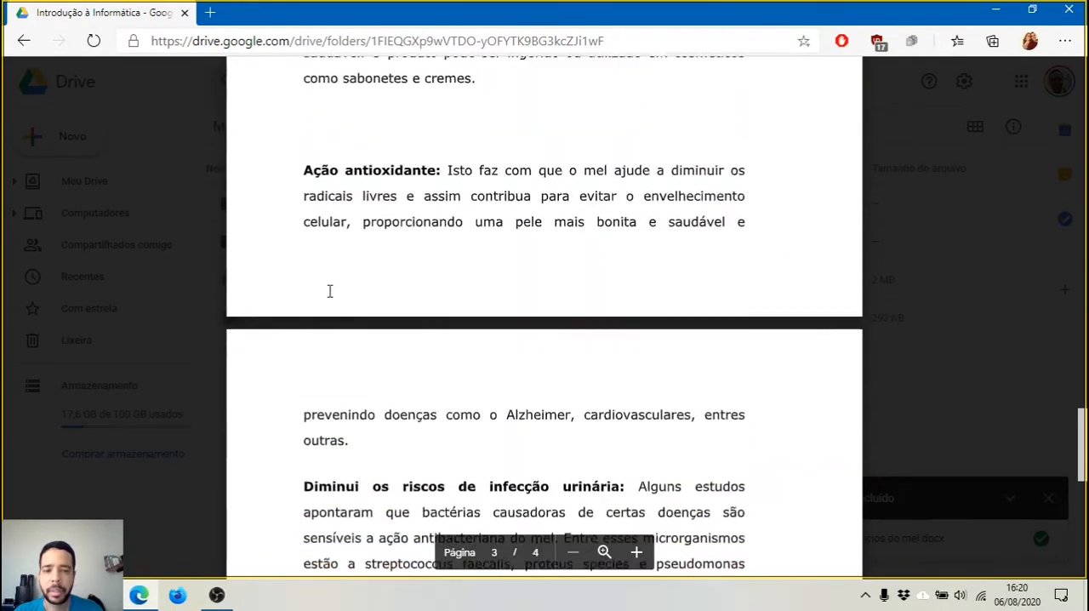
{"action": "scroll", "coordinate": [331, 291], "scroll_direction": "up", "scroll_amount": 20}
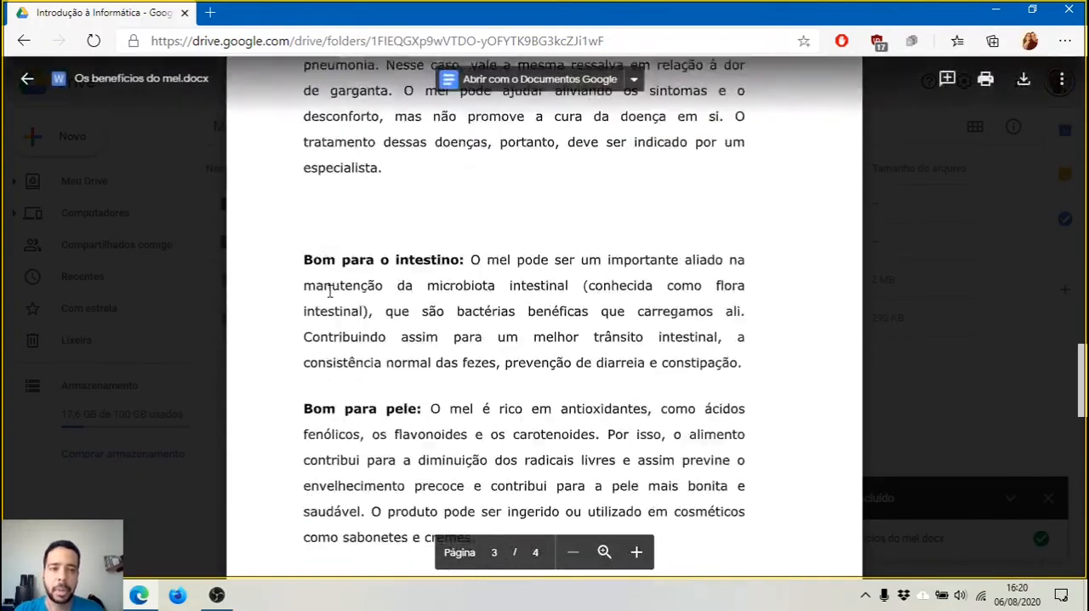
{"action": "scroll", "coordinate": [330, 291], "scroll_direction": "up", "scroll_amount": 15}
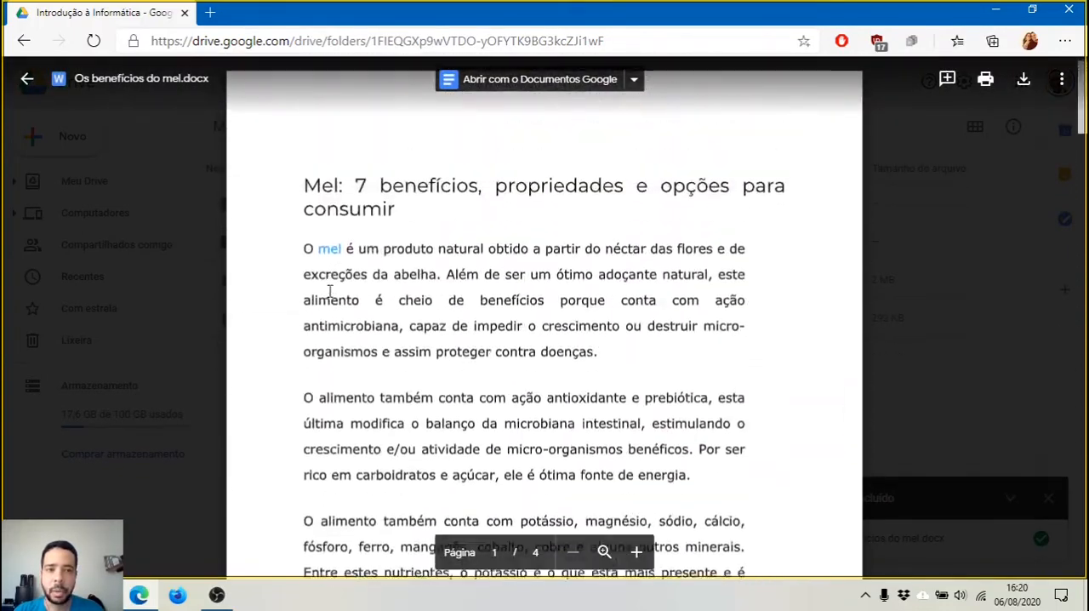
Open the previewed document for editing in Google Docs and display the browser in full screen
{"action": "left_click", "coordinate": [542, 81]}
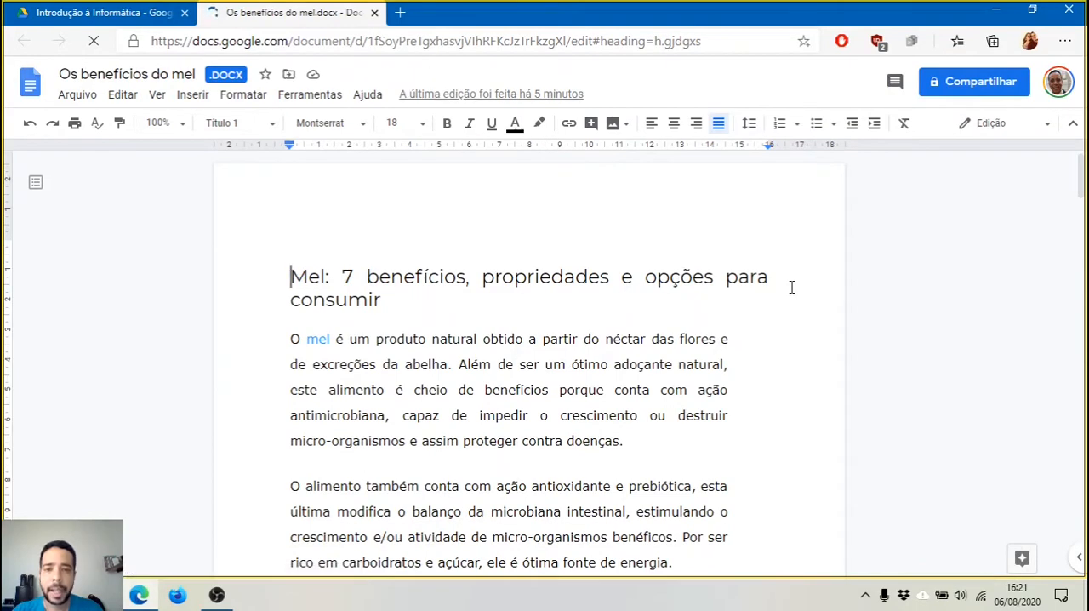
{"action": "scroll", "coordinate": [791, 287], "scroll_direction": "down", "scroll_amount": 2}
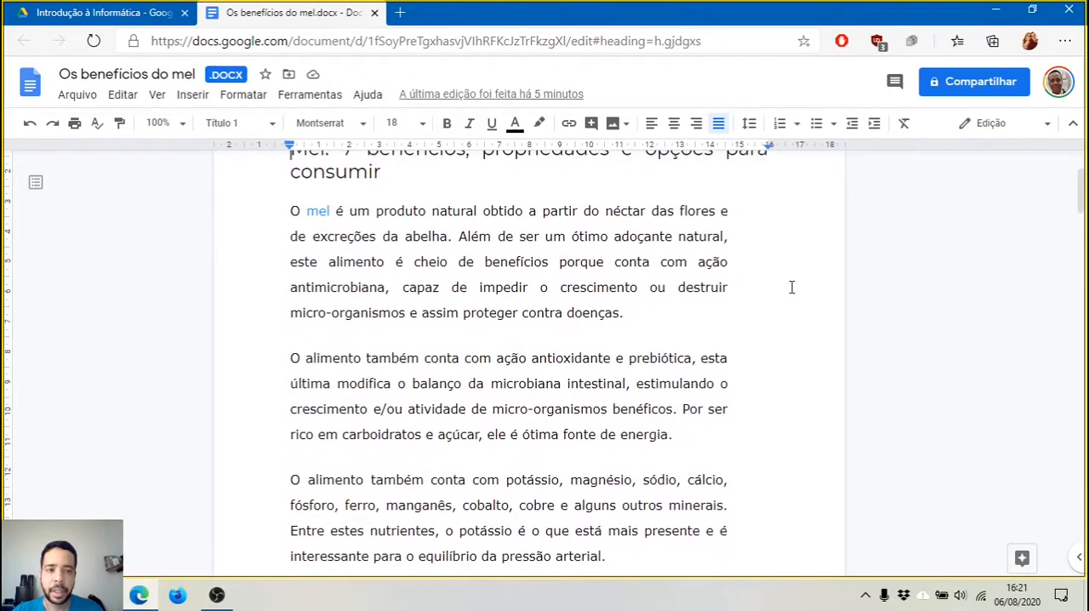
{"action": "key", "text": "F11"}
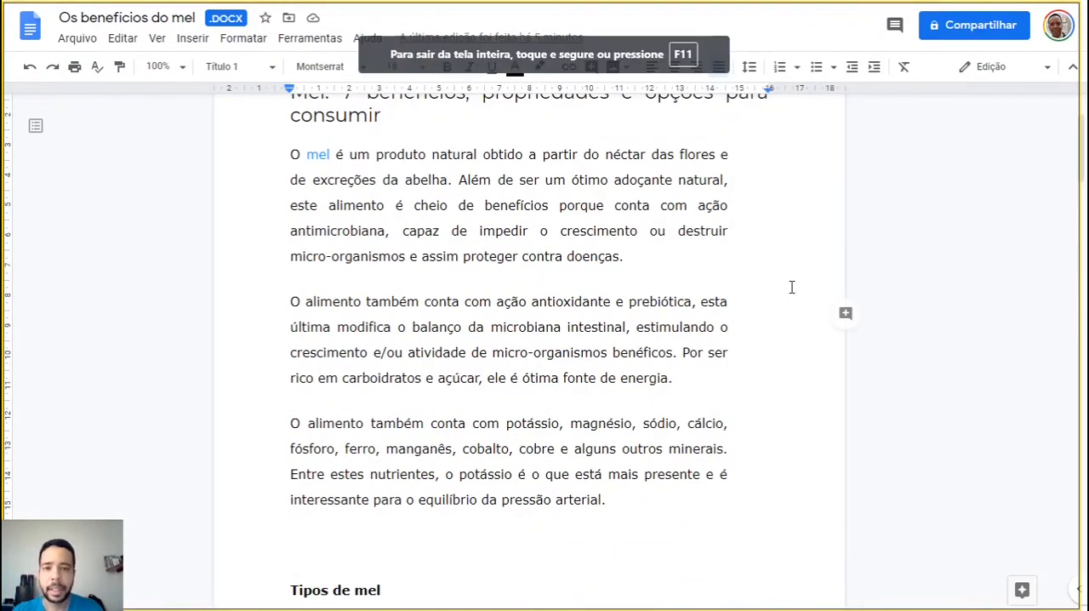
Center the "Tipos de mel" heading near the end of the first page
{"action": "scroll", "coordinate": [175, 268], "scroll_direction": "up", "scroll_amount": 2}
{"action": "scroll", "coordinate": [175, 269], "scroll_direction": "down", "scroll_amount": 4}
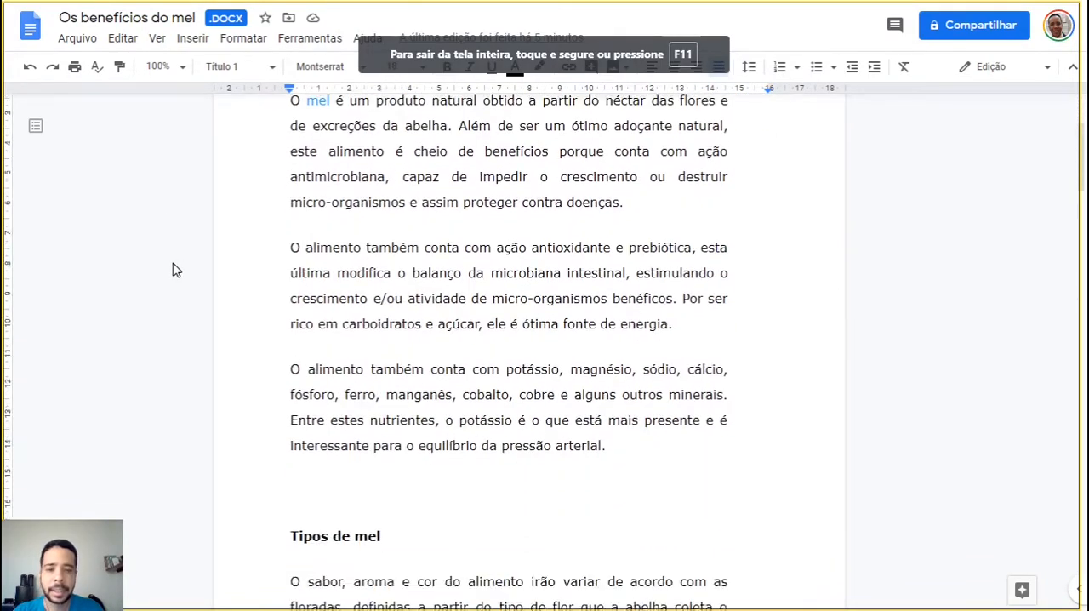
{"action": "scroll", "coordinate": [175, 268], "scroll_direction": "down", "scroll_amount": 4}
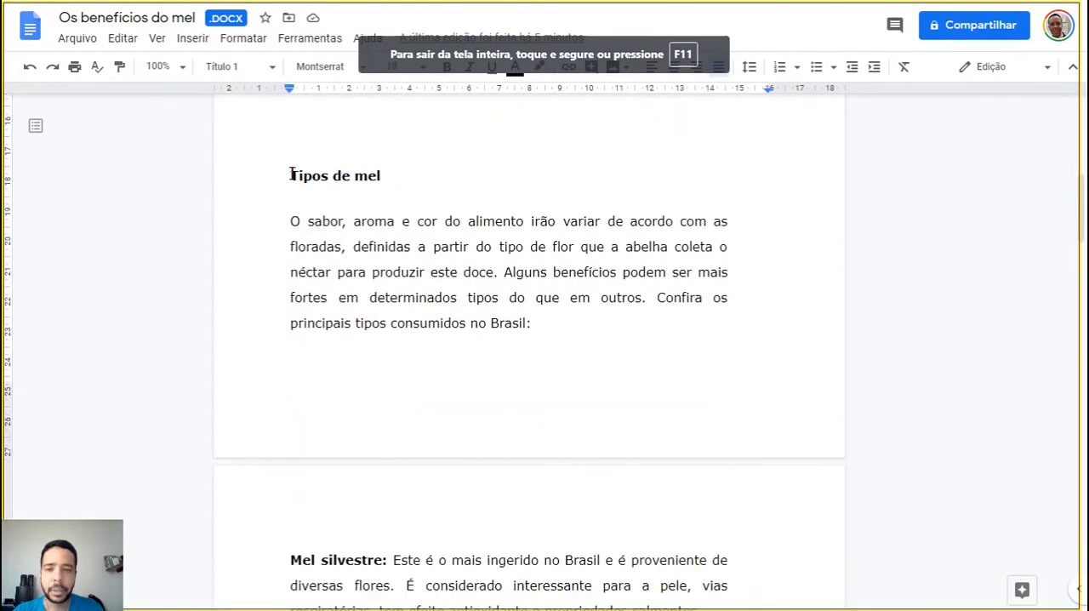
{"action": "scroll", "coordinate": [360, 224], "scroll_direction": "up", "scroll_amount": 1}
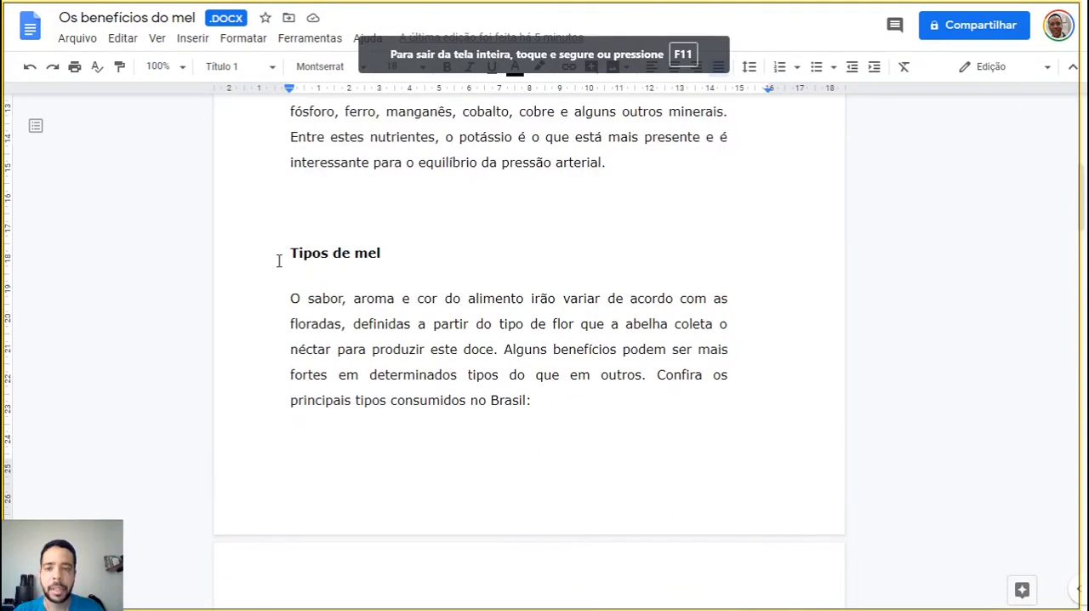
{"action": "left_click_drag", "start_coordinate": [289, 252], "coordinate": [389, 247]}
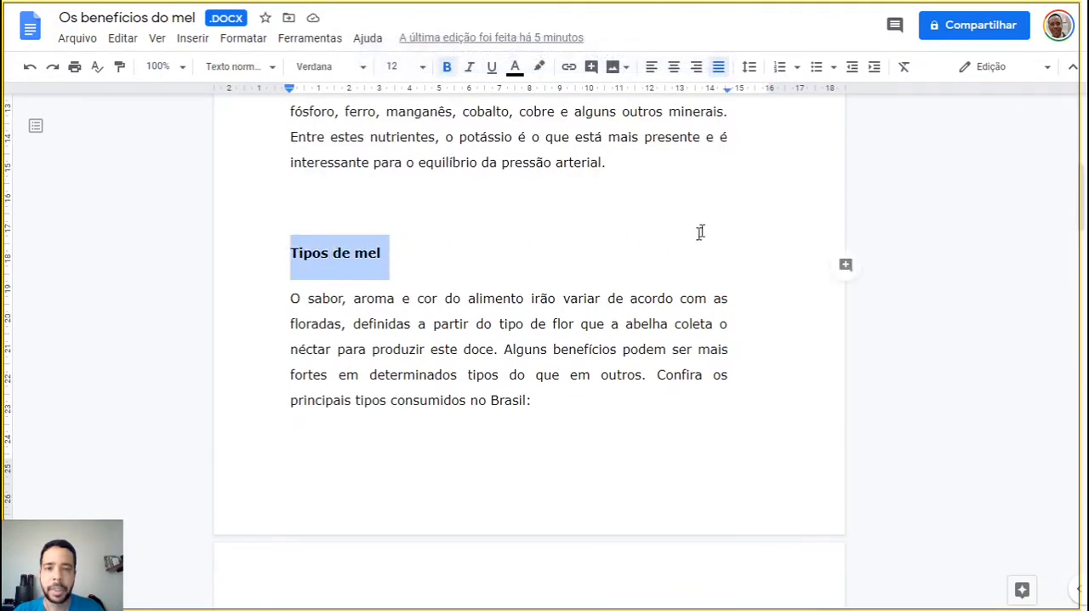
{"action": "left_click", "coordinate": [674, 68]}
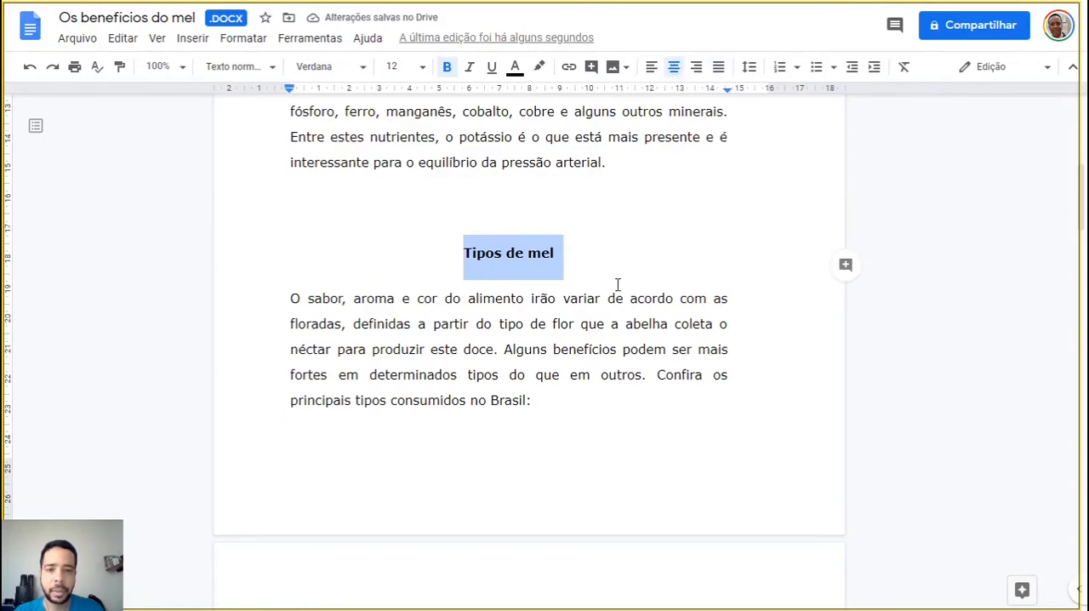
Center the "Benefícios do Mel" heading on the second page and make it bold
{"action": "scroll", "coordinate": [618, 284], "scroll_direction": "down", "scroll_amount": 4}
{"action": "scroll", "coordinate": [618, 284], "scroll_direction": "down", "scroll_amount": 6}
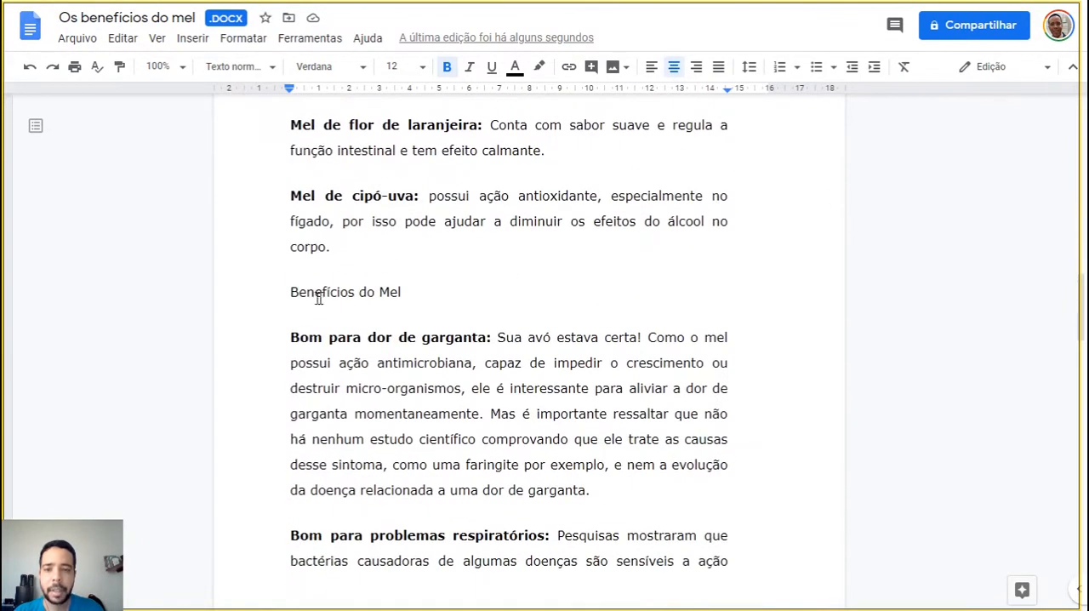
{"action": "left_click", "coordinate": [282, 293]}
{"action": "left_click_drag", "start_coordinate": [282, 294], "coordinate": [417, 289]}
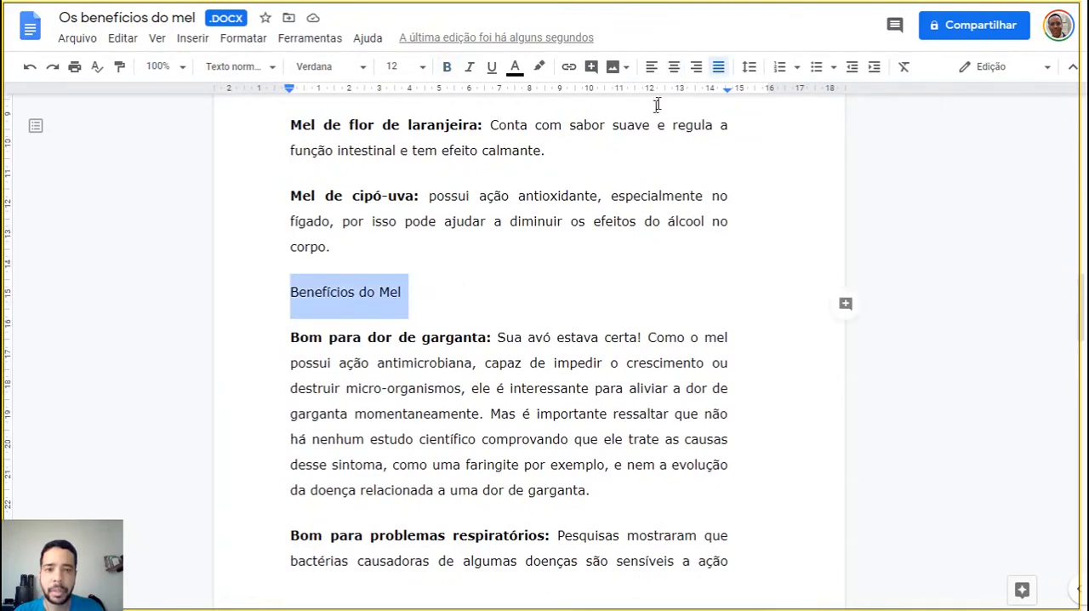
{"action": "left_click", "coordinate": [674, 67]}
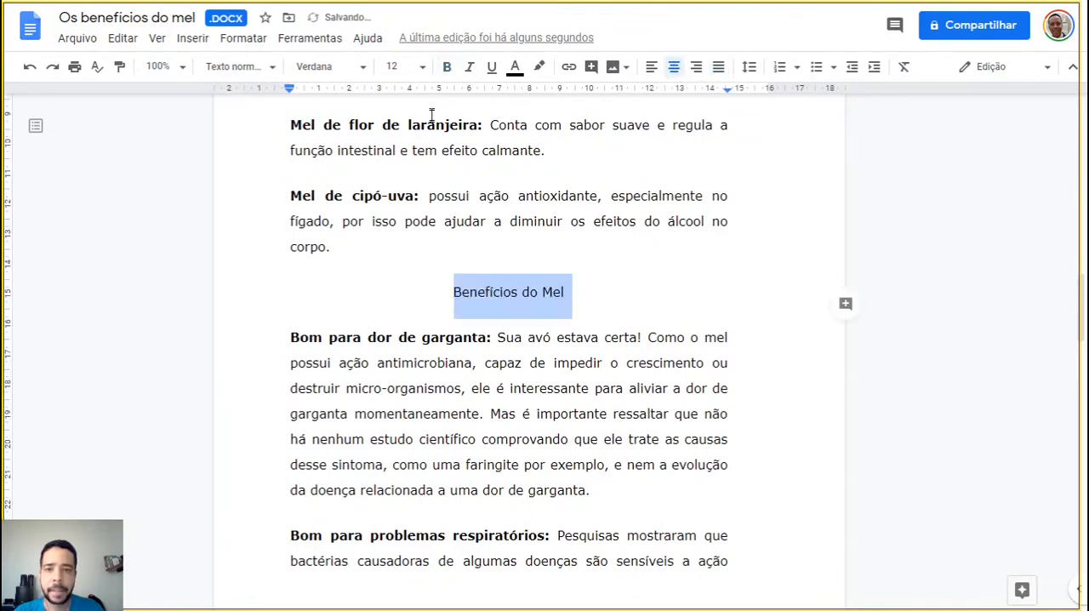
{"action": "left_click", "coordinate": [447, 68]}
Set the document's zoom level to 75%
{"action": "scroll", "coordinate": [293, 331], "scroll_direction": "up", "scroll_amount": 10}
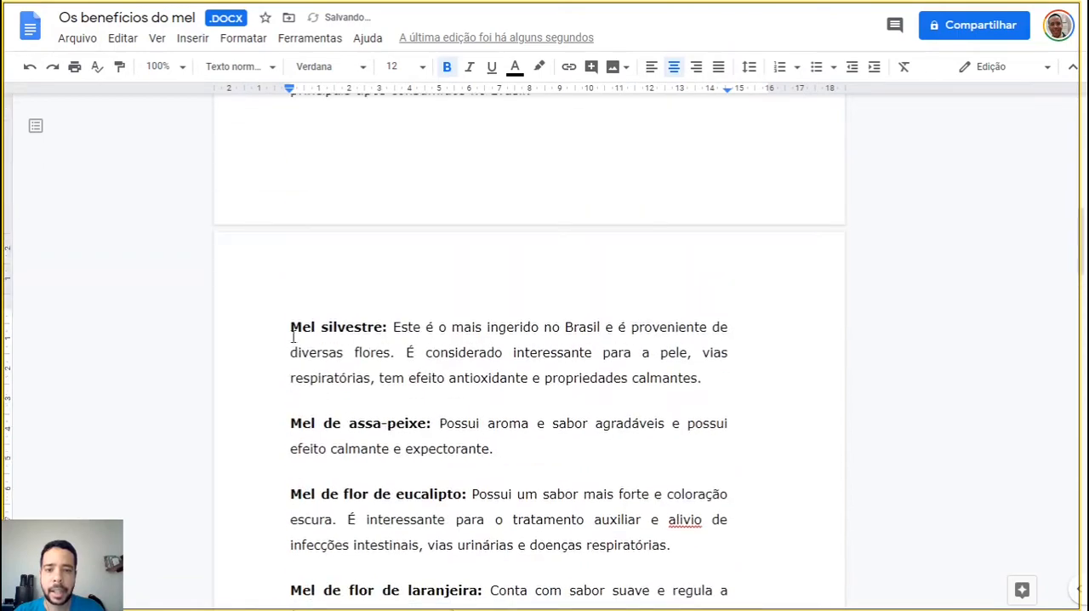
{"action": "scroll", "coordinate": [293, 336], "scroll_direction": "down", "scroll_amount": 5}
{"action": "scroll", "coordinate": [293, 336], "scroll_direction": "up", "scroll_amount": 5}
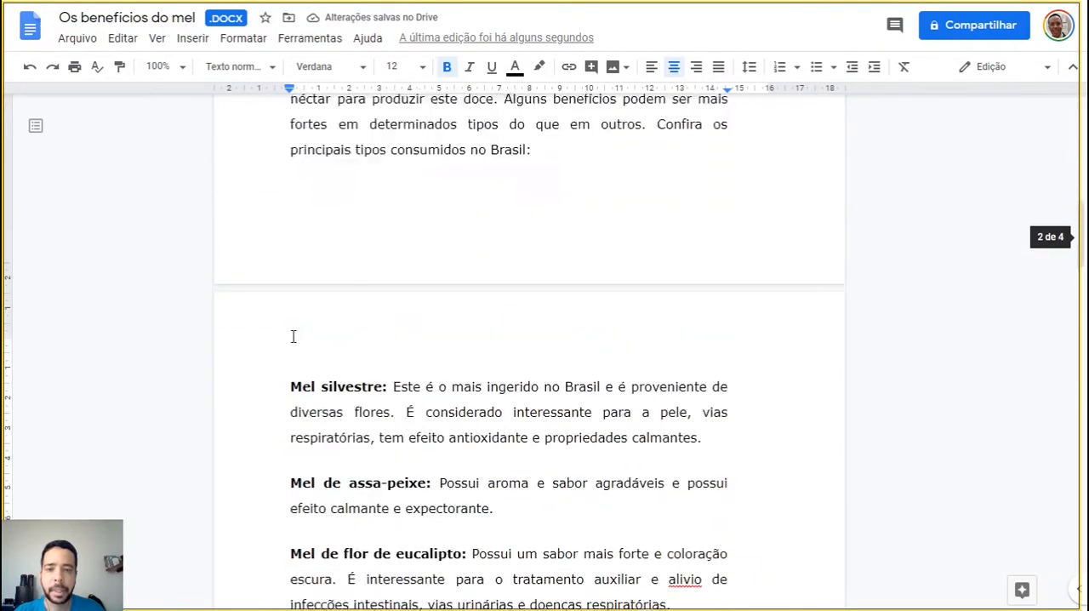
{"action": "scroll", "coordinate": [292, 336], "scroll_direction": "down", "scroll_amount": 6}
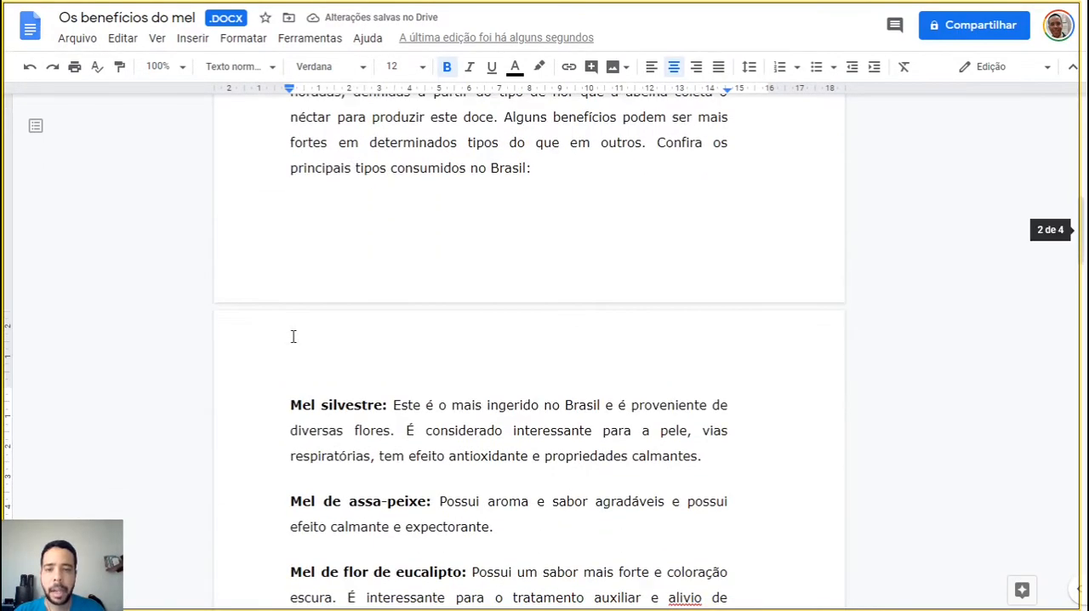
{"action": "left_click", "coordinate": [160, 67]}
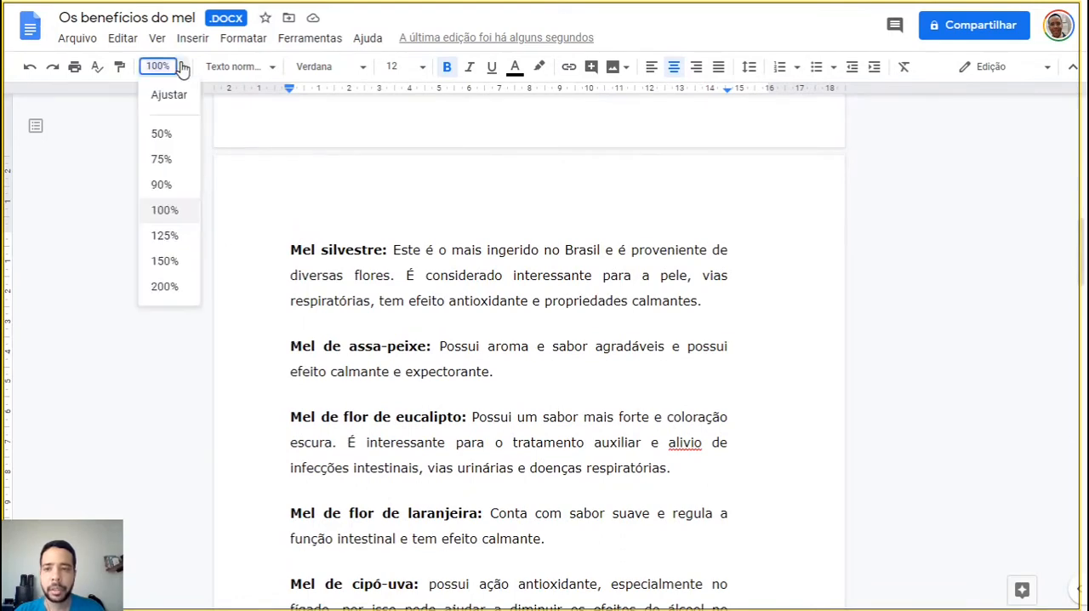
{"action": "left_click", "coordinate": [166, 161]}
{"action": "left_click", "coordinate": [620, 337]}
{"action": "scroll", "coordinate": [620, 333], "scroll_direction": "up", "scroll_amount": 3}
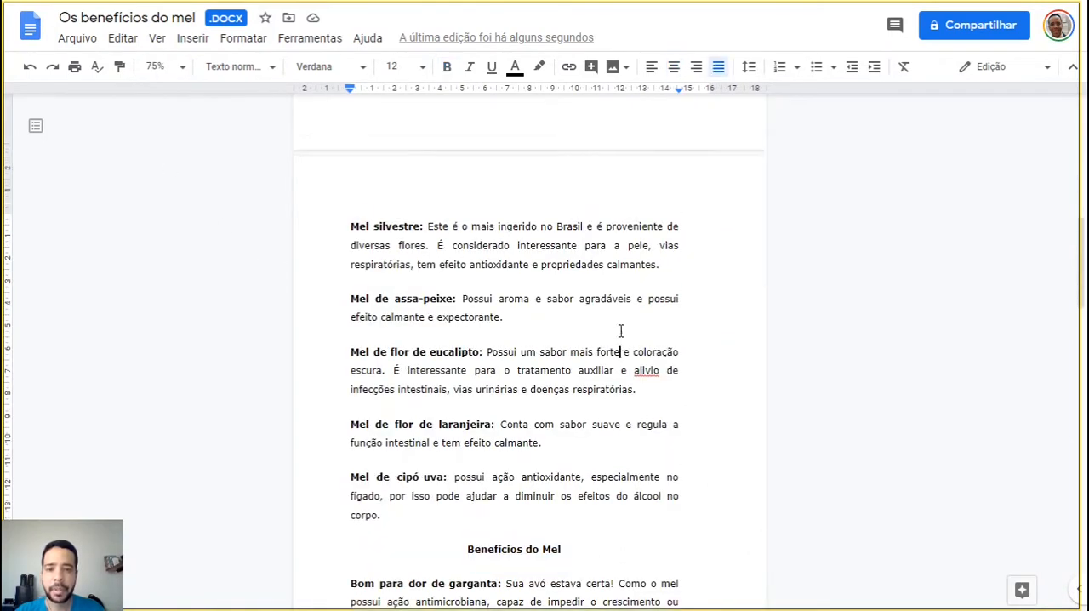
Look over the two centered headings and the honey type paragraphs between them
{"action": "scroll", "coordinate": [620, 333], "scroll_direction": "down", "scroll_amount": 1}
{"action": "scroll", "coordinate": [621, 332], "scroll_direction": "down", "scroll_amount": 1}
{"action": "scroll", "coordinate": [620, 332], "scroll_direction": "up", "scroll_amount": 4}
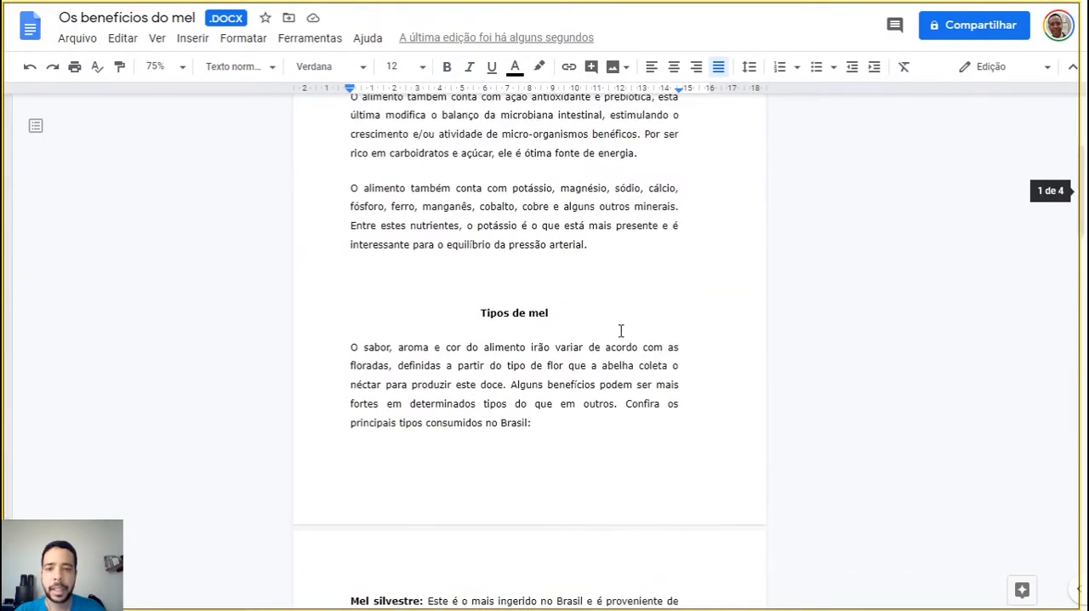
{"action": "scroll", "coordinate": [620, 332], "scroll_direction": "down", "scroll_amount": 4}
{"action": "scroll", "coordinate": [620, 330], "scroll_direction": "down", "scroll_amount": 3}
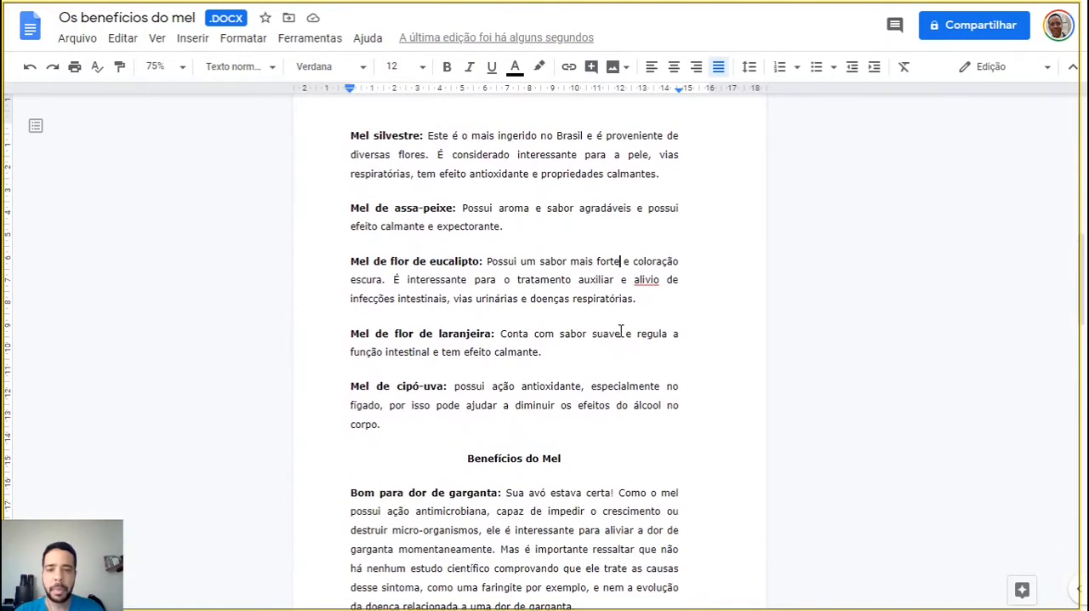
{"action": "scroll", "coordinate": [620, 330], "scroll_direction": "up", "scroll_amount": 2}
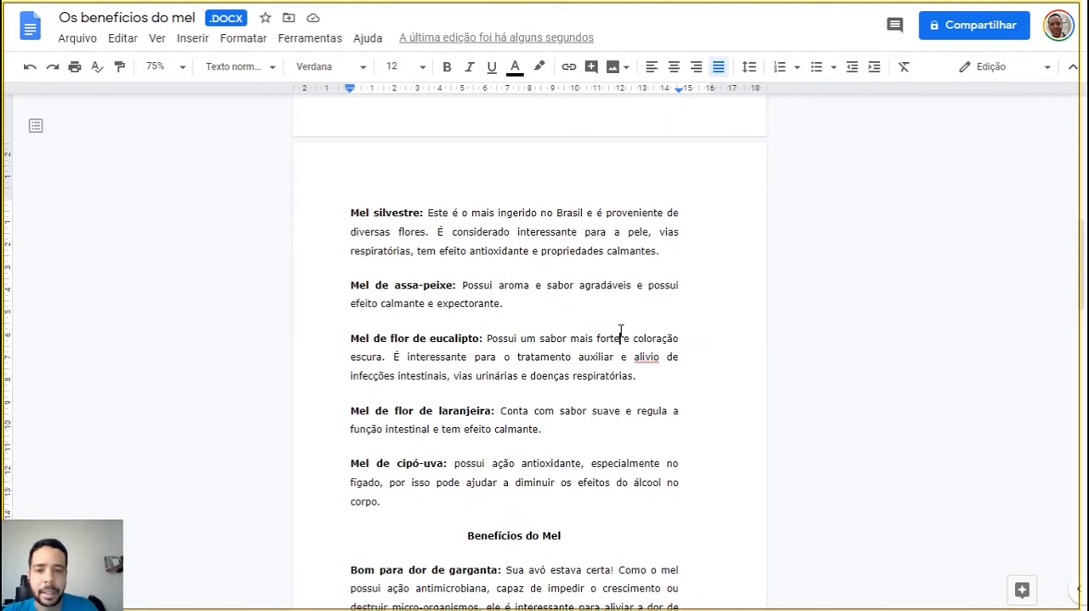
{"action": "left_click", "coordinate": [620, 333]}
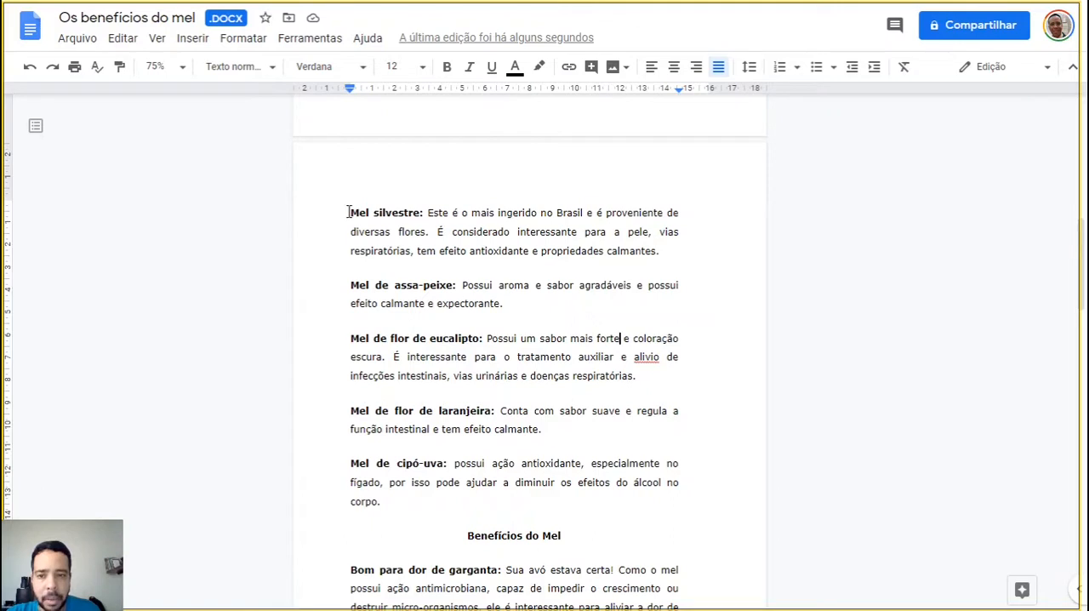
Turn the five honey type paragraphs, from "Mel silvestre" to "Mel de cipó-uva", into a numbered list with the default numbering
{"action": "left_click_drag", "start_coordinate": [349, 212], "coordinate": [412, 506]}
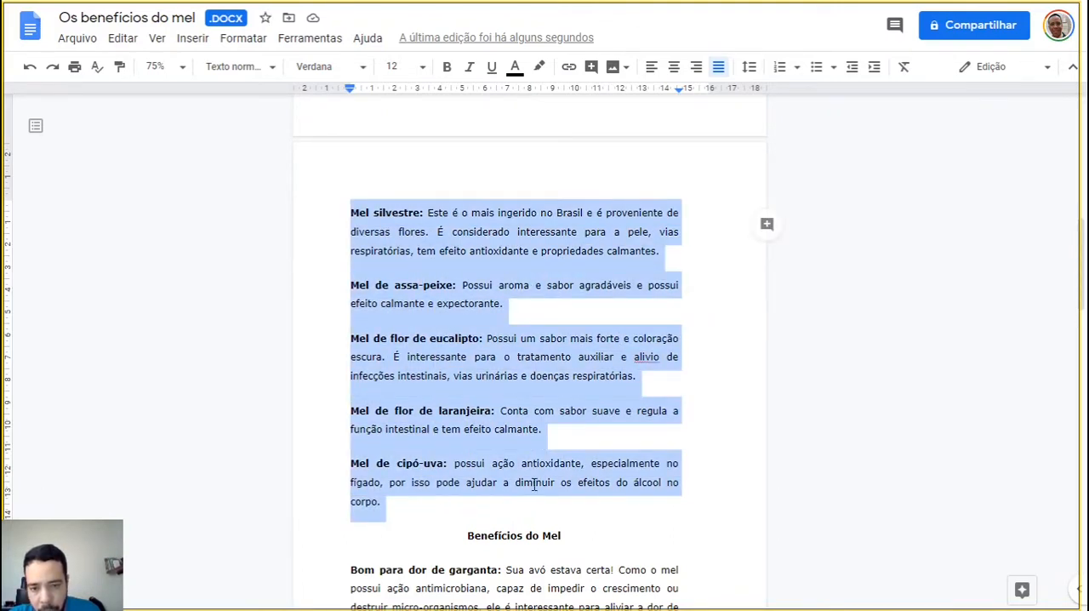
{"action": "left_click", "coordinate": [798, 70]}
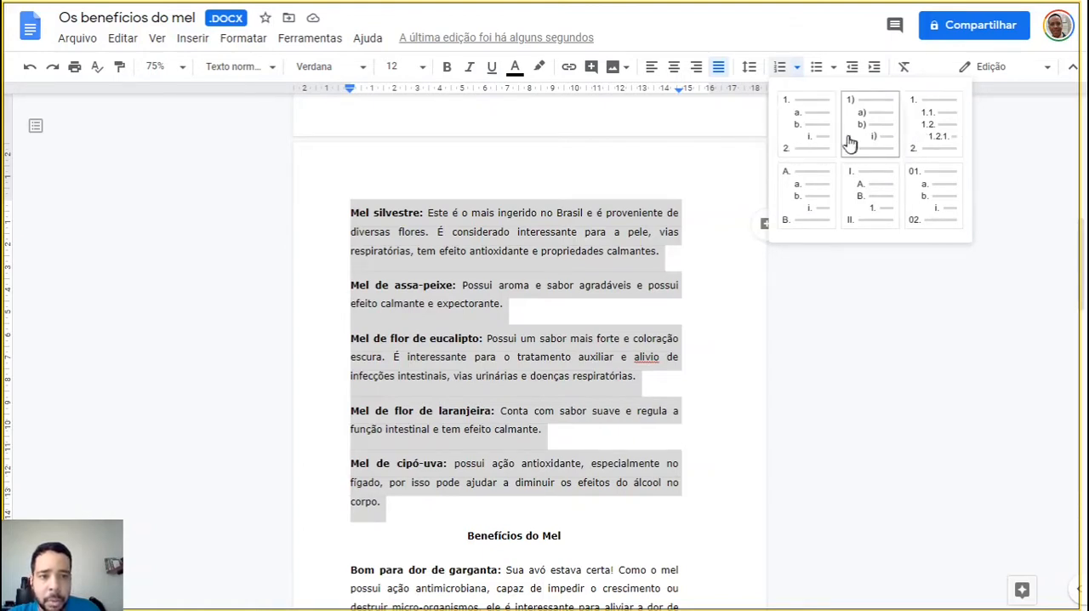
{"action": "left_click", "coordinate": [800, 37]}
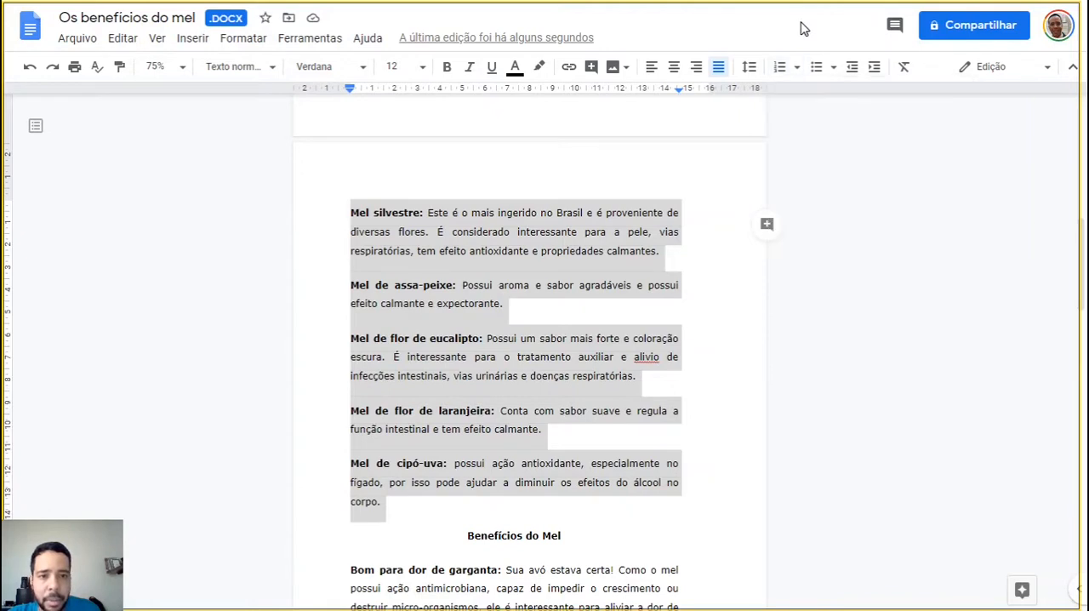
{"action": "left_click", "coordinate": [780, 68]}
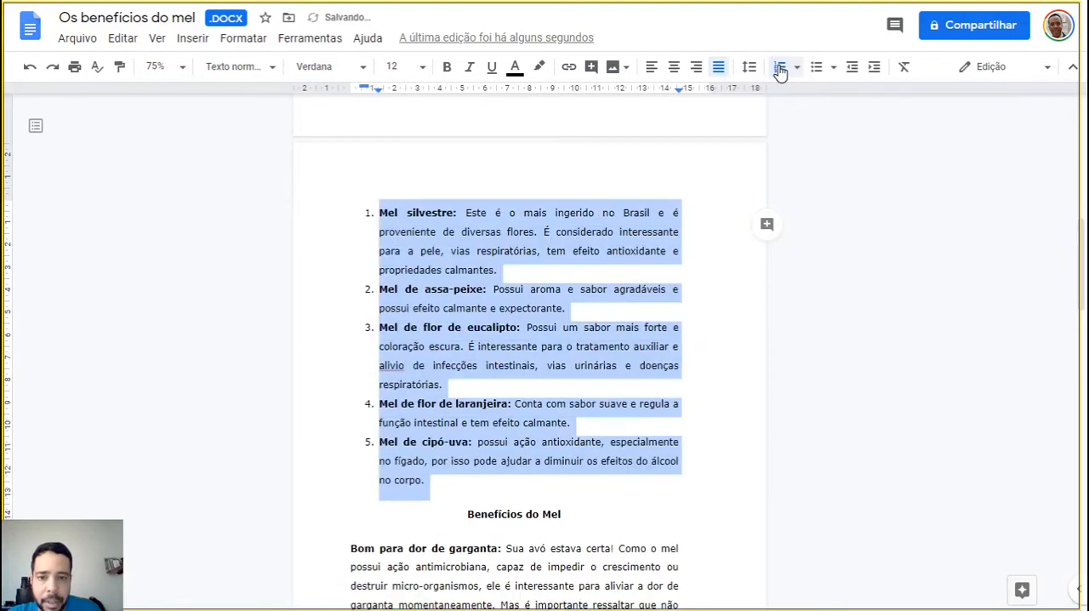
{"action": "left_click", "coordinate": [839, 298]}
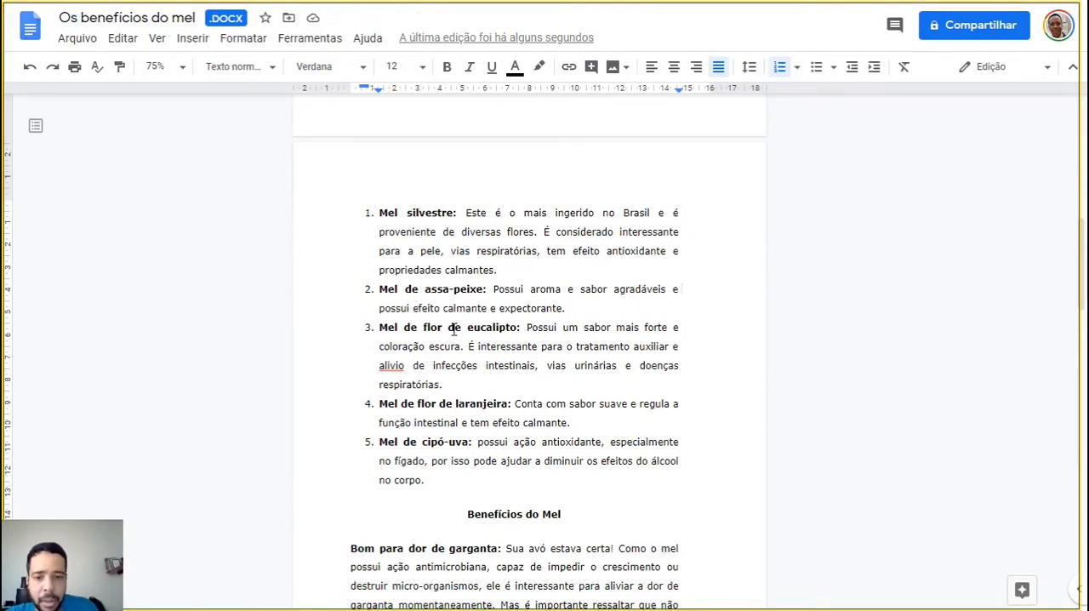
Set the document's zoom to the fit option "Ajustar"
{"action": "scroll", "coordinate": [442, 360], "scroll_direction": "down", "scroll_amount": 3}
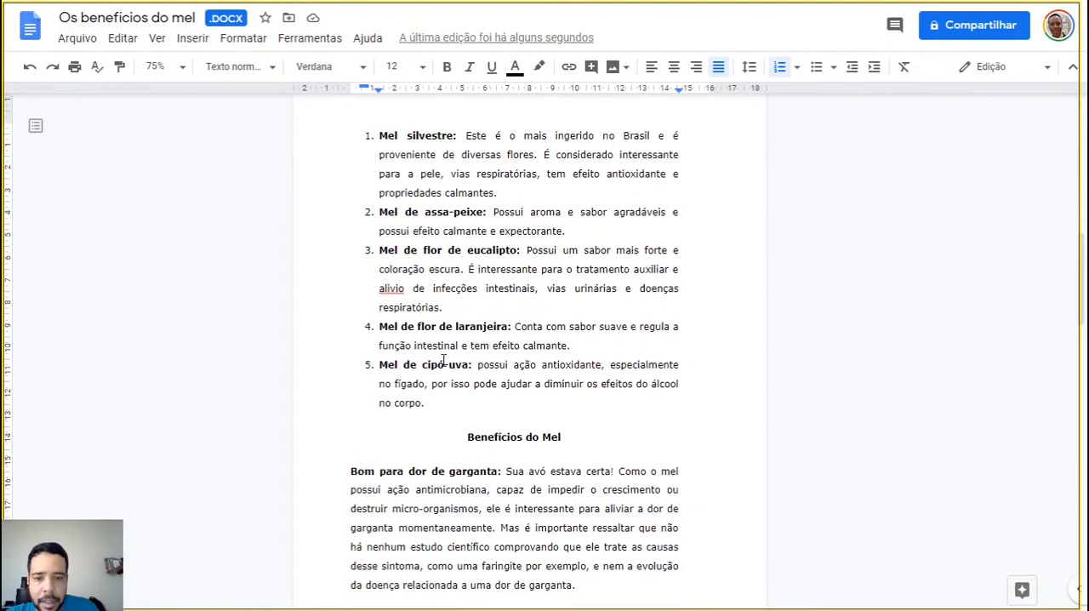
{"action": "scroll", "coordinate": [442, 360], "scroll_direction": "up", "scroll_amount": 3}
{"action": "scroll", "coordinate": [443, 360], "scroll_direction": "up", "scroll_amount": 2}
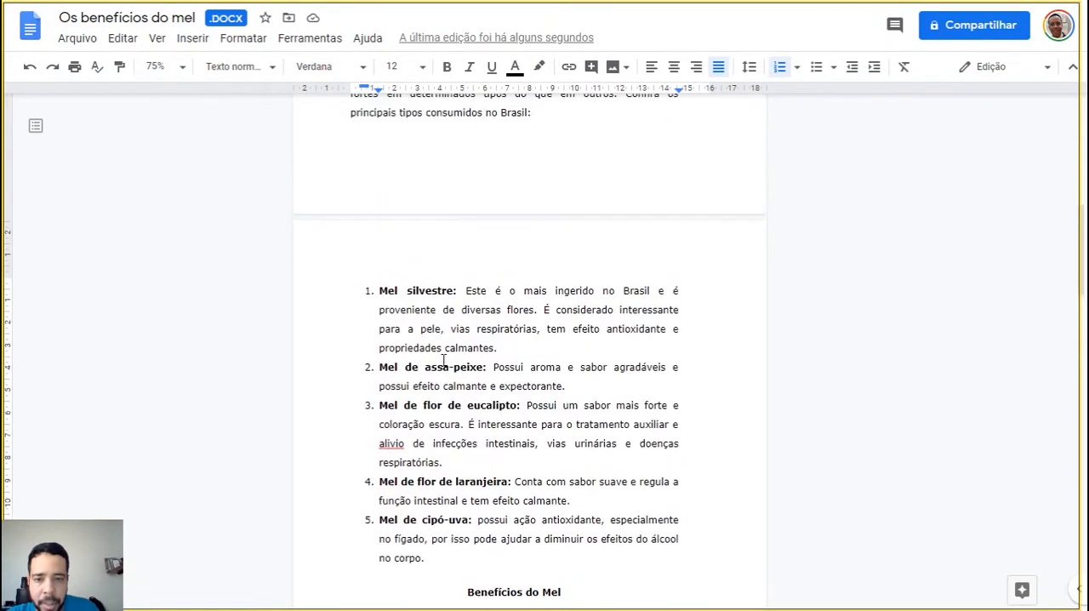
{"action": "scroll", "coordinate": [442, 360], "scroll_direction": "down", "scroll_amount": 2}
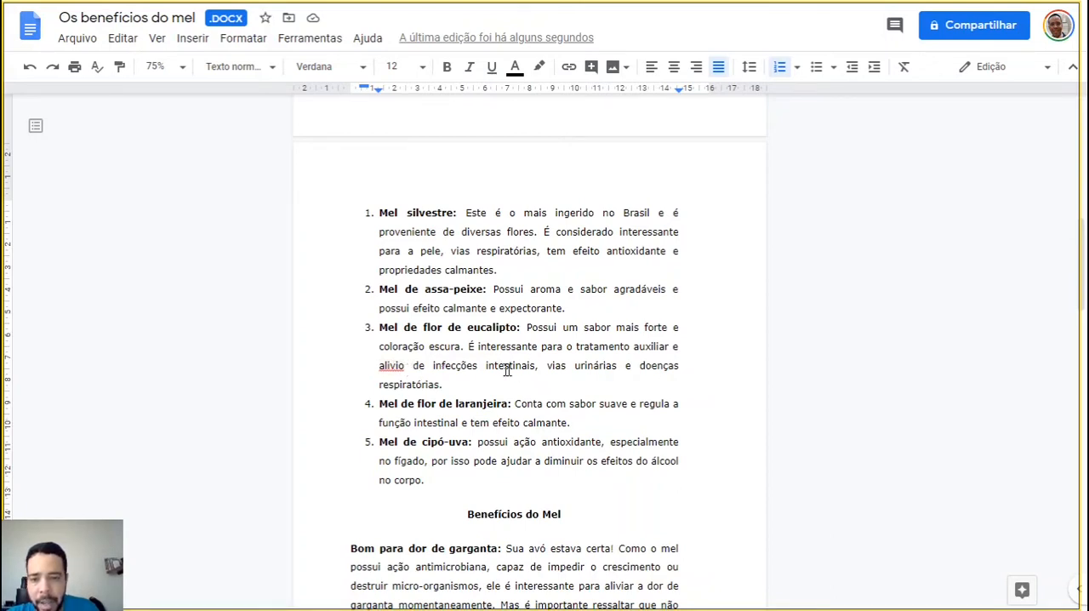
{"action": "left_click", "coordinate": [177, 67]}
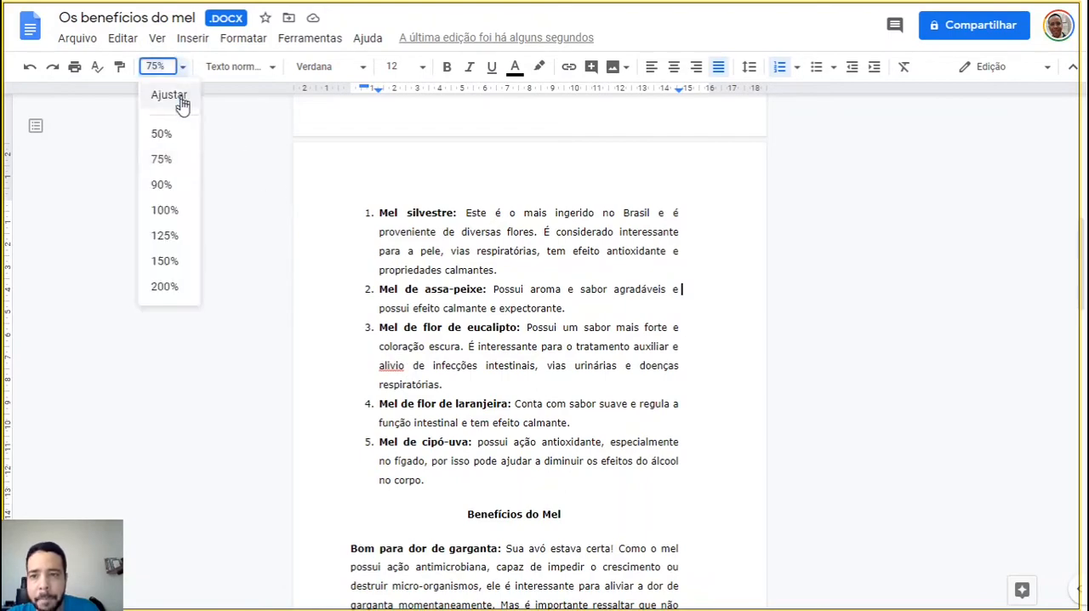
{"action": "left_click", "coordinate": [181, 101]}
Correct the misspelled word "alivio" in the "Mel de flor de eucalipto" item to the suggested "alívio"
{"action": "scroll", "coordinate": [529, 375], "scroll_direction": "down", "scroll_amount": 4}
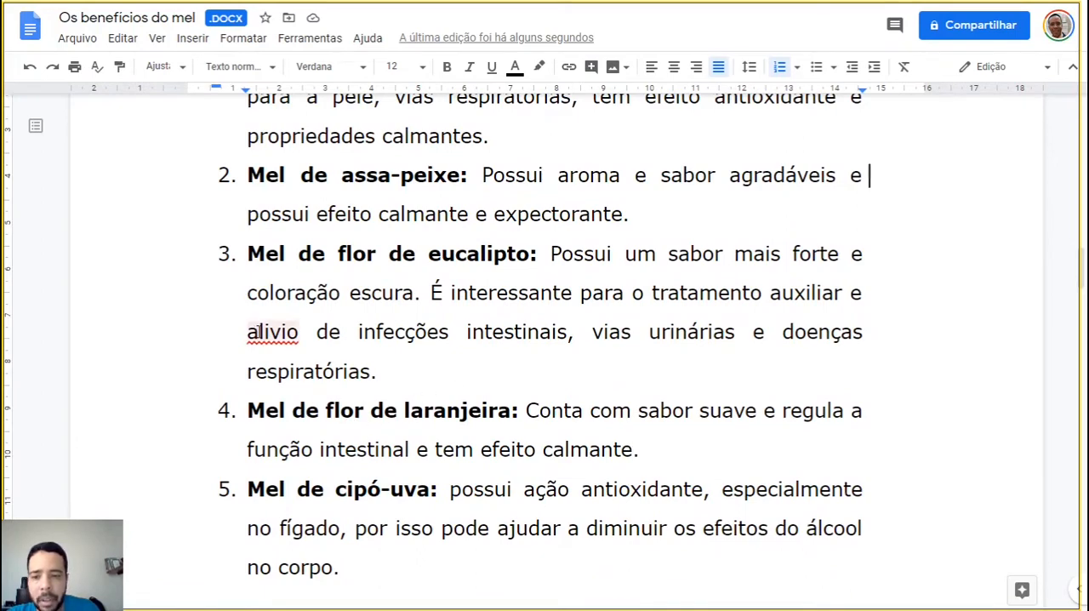
{"action": "right_click", "coordinate": [264, 332]}
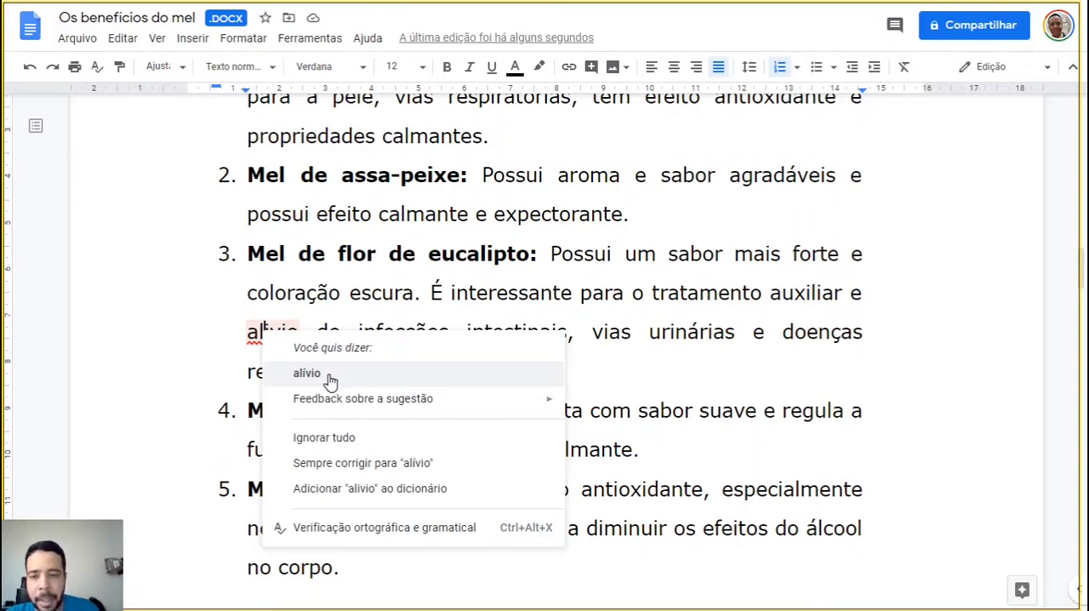
{"action": "left_click", "coordinate": [324, 372]}
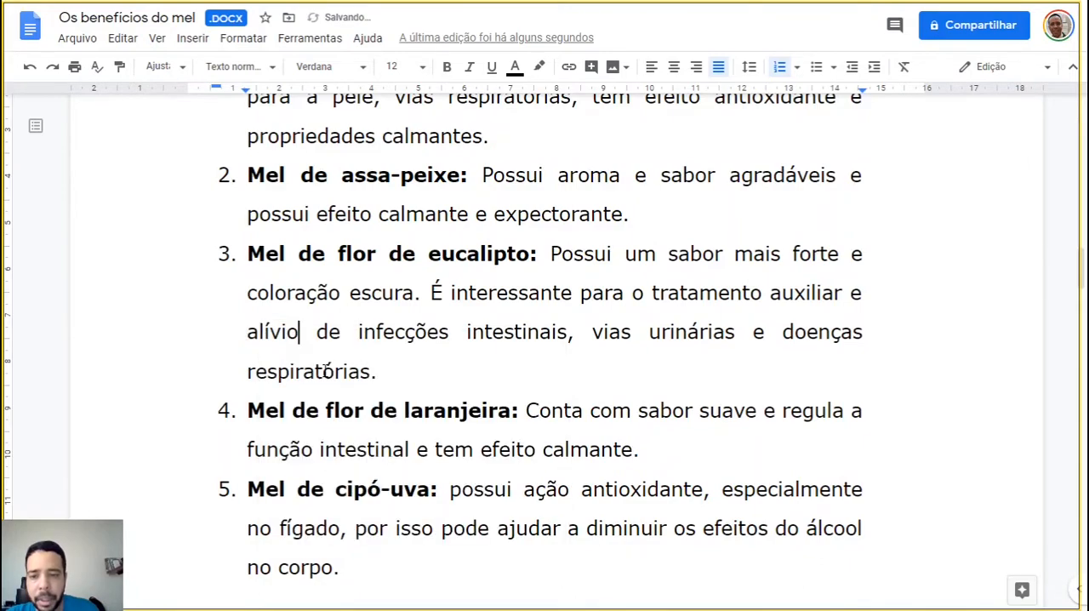
{"action": "left_click", "coordinate": [462, 370]}
Correct "carotenoides" in the "Bom para pele" paragraph to the suggested spelling "carotenóides"
{"action": "scroll", "coordinate": [462, 370], "scroll_direction": "down", "scroll_amount": 9}
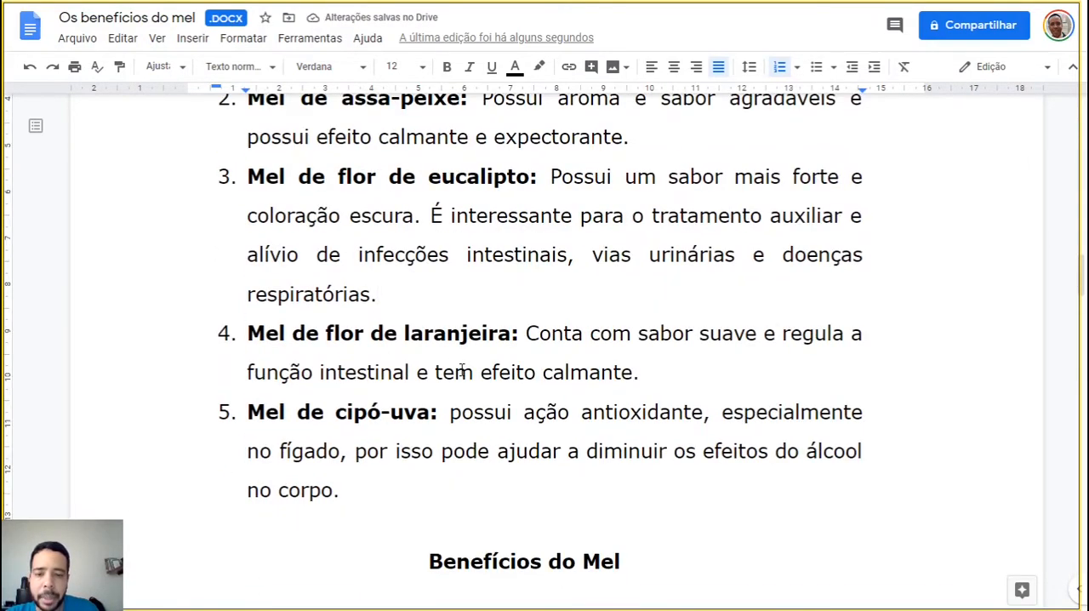
{"action": "scroll", "coordinate": [462, 370], "scroll_direction": "down", "scroll_amount": 10}
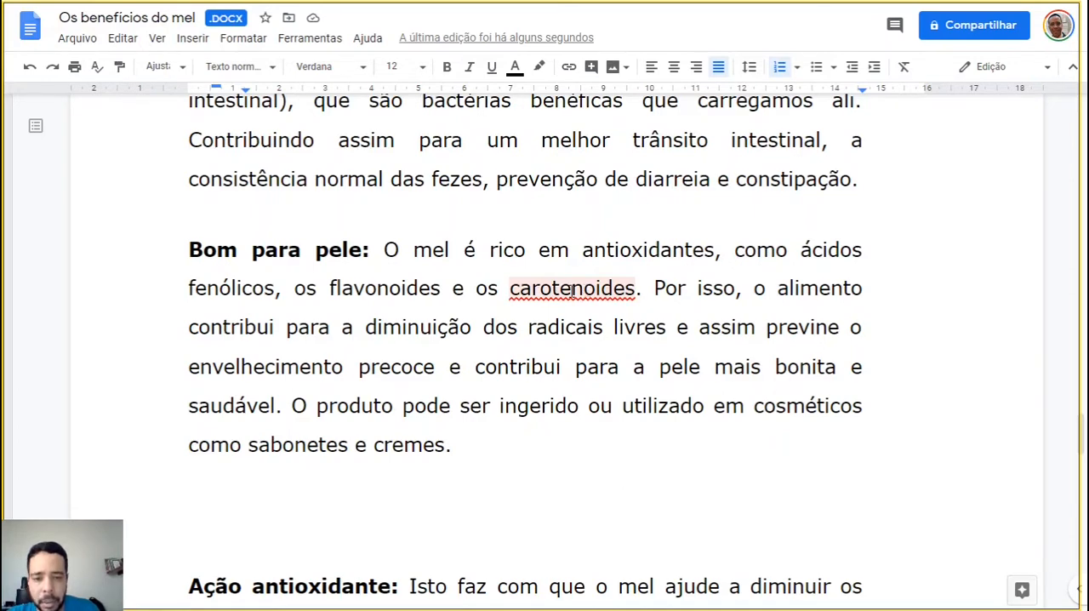
{"action": "right_click", "coordinate": [572, 288]}
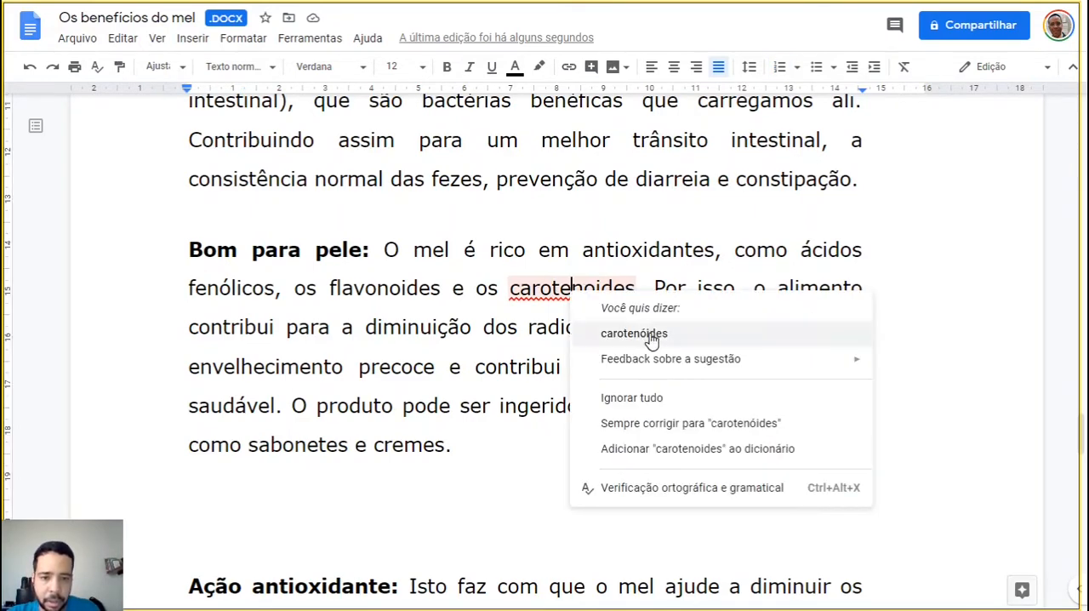
{"action": "left_click", "coordinate": [689, 333]}
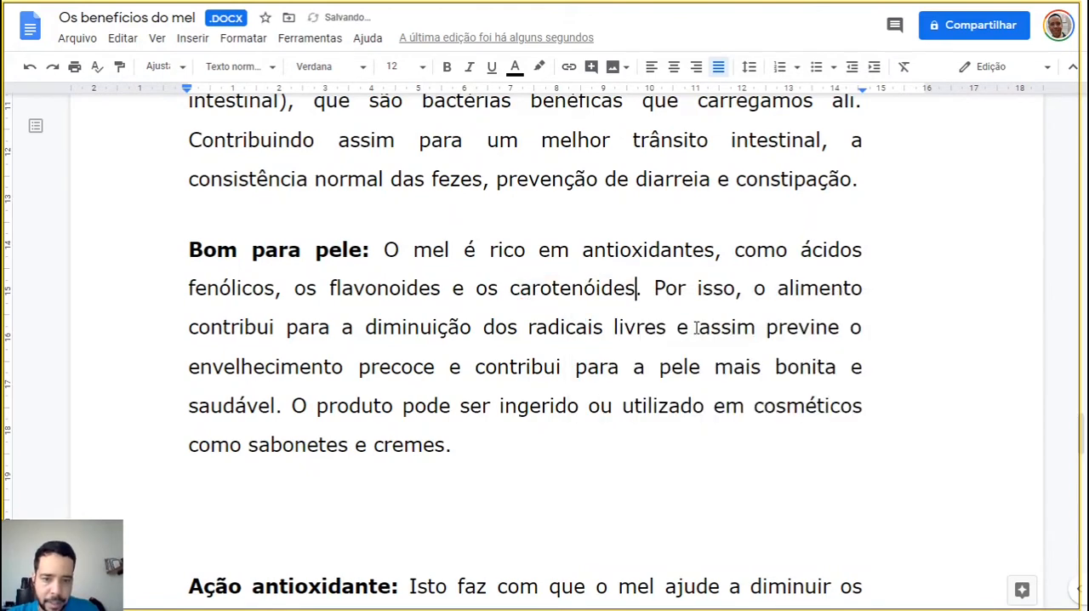
Look at the available spelling and grammar options without running a check
{"action": "scroll", "coordinate": [695, 332], "scroll_direction": "up", "scroll_amount": 3}
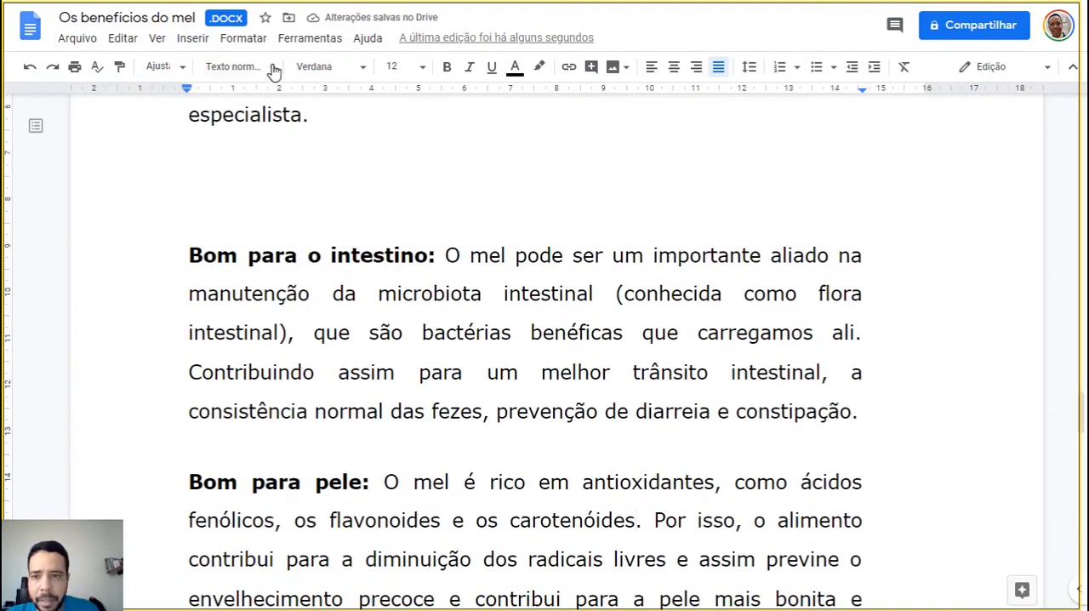
{"action": "left_click", "coordinate": [307, 39]}
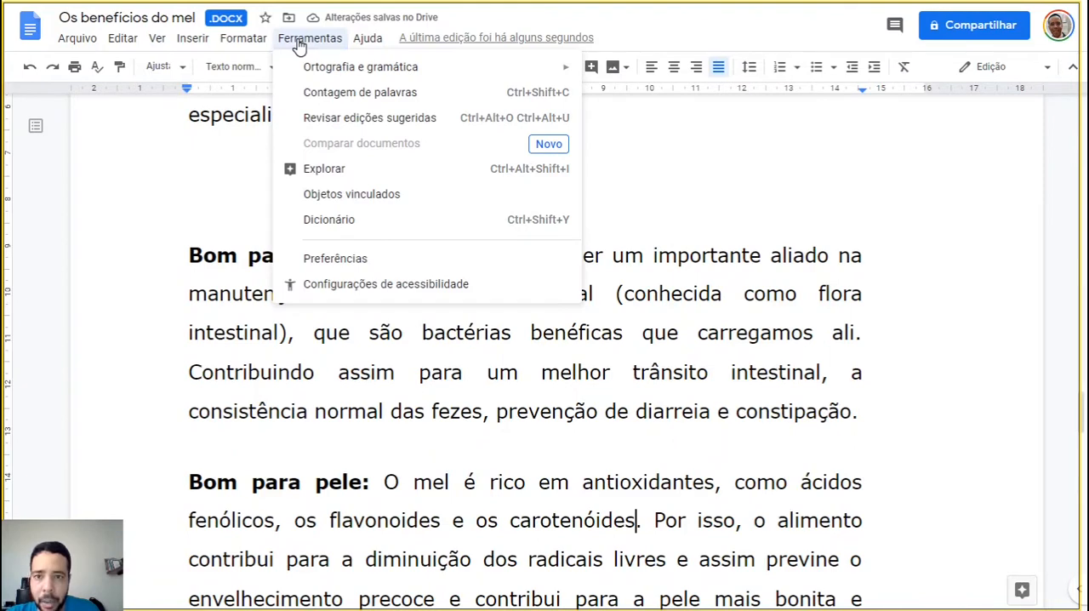
{"action": "mouse_move", "coordinate": [330, 68]}
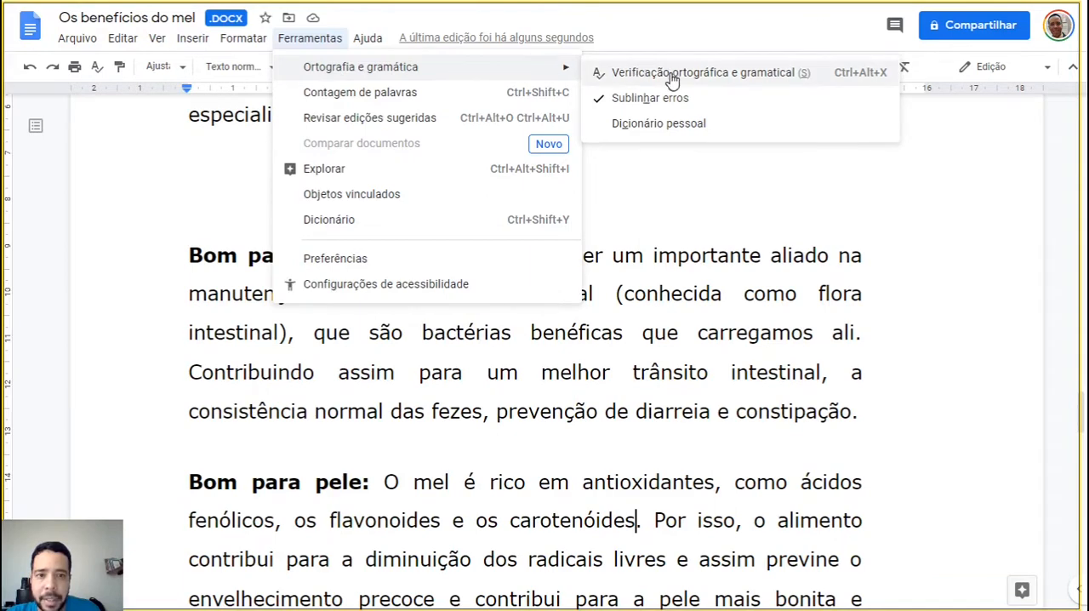
{"action": "scroll", "coordinate": [671, 371], "scroll_direction": "down", "scroll_amount": 2}
{"action": "left_click", "coordinate": [672, 372]}
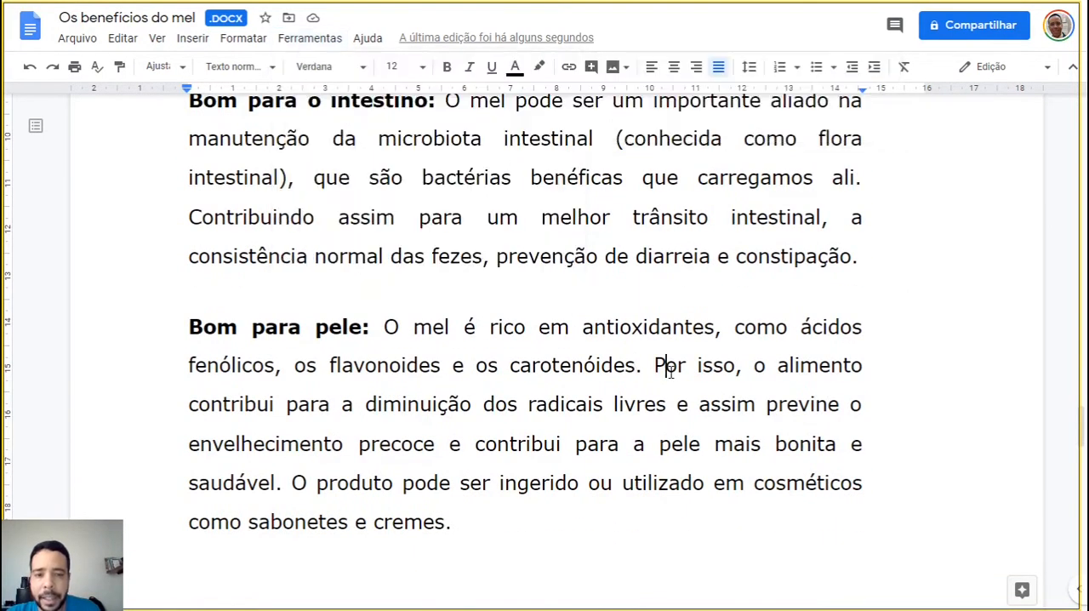
Look through the numbered honey types and the benefit paragraphs up to the start of the fourth page
{"action": "scroll", "coordinate": [668, 374], "scroll_direction": "up", "scroll_amount": 2}
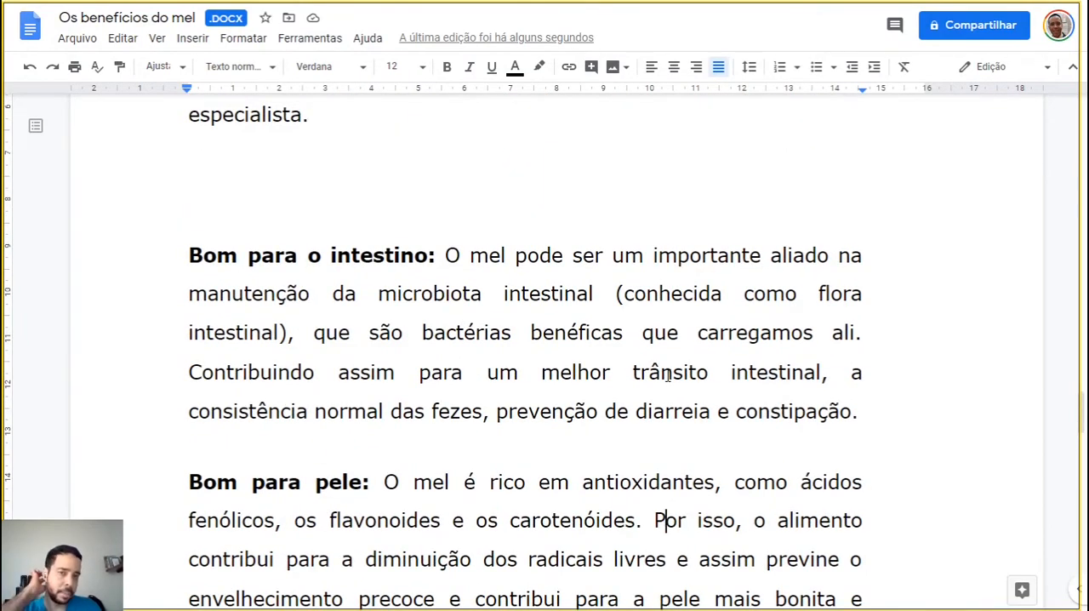
{"action": "scroll", "coordinate": [583, 341], "scroll_direction": "up", "scroll_amount": 4}
{"action": "scroll", "coordinate": [584, 340], "scroll_direction": "up", "scroll_amount": 10}
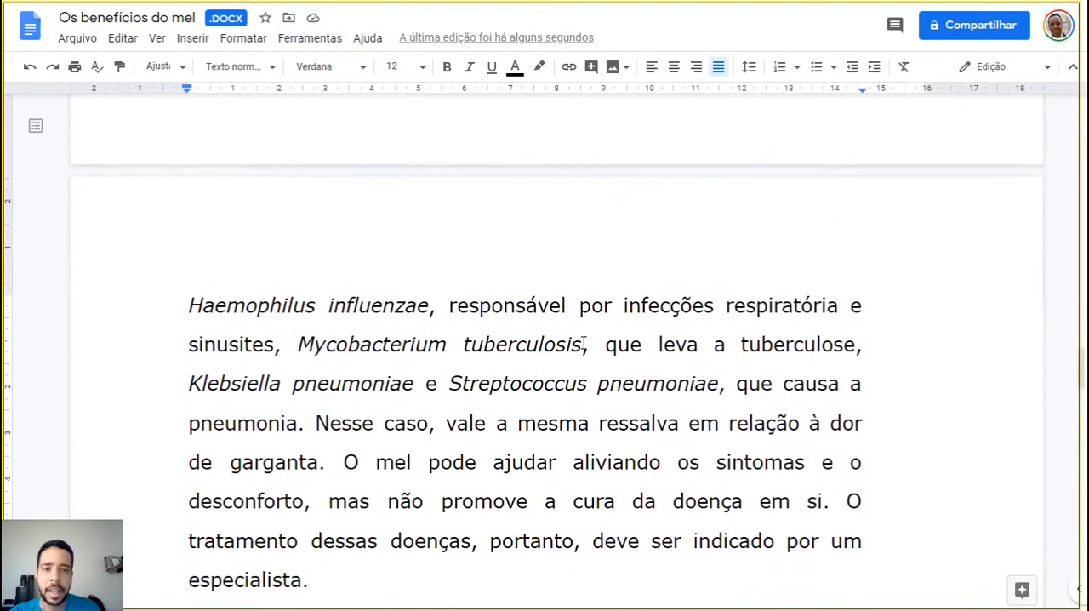
{"action": "scroll", "coordinate": [577, 349], "scroll_direction": "up", "scroll_amount": 2}
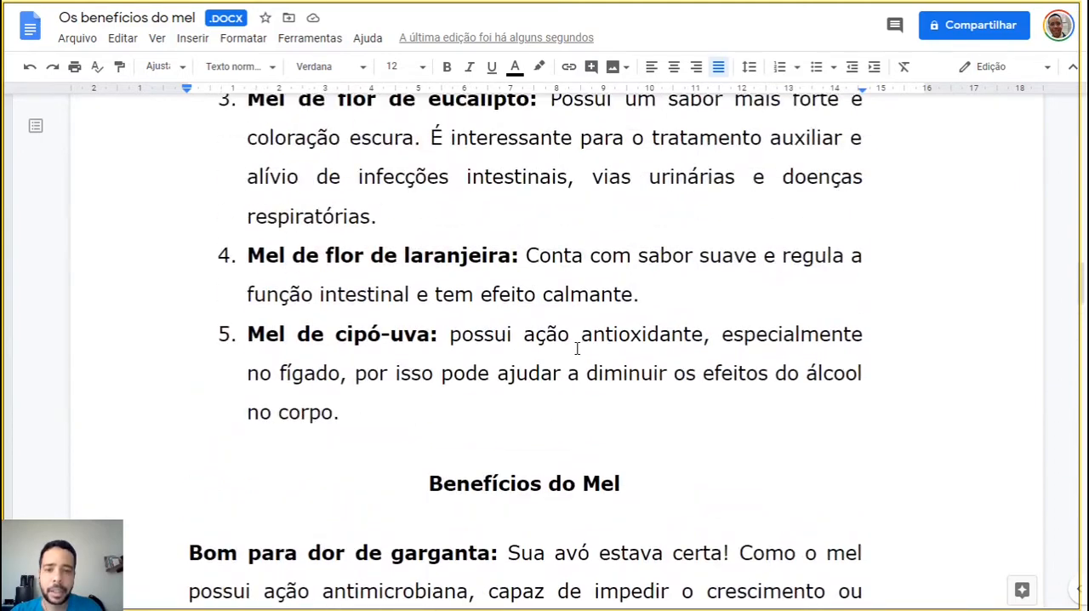
{"action": "scroll", "coordinate": [577, 349], "scroll_direction": "down", "scroll_amount": 2}
{"action": "scroll", "coordinate": [577, 349], "scroll_direction": "up", "scroll_amount": 3}
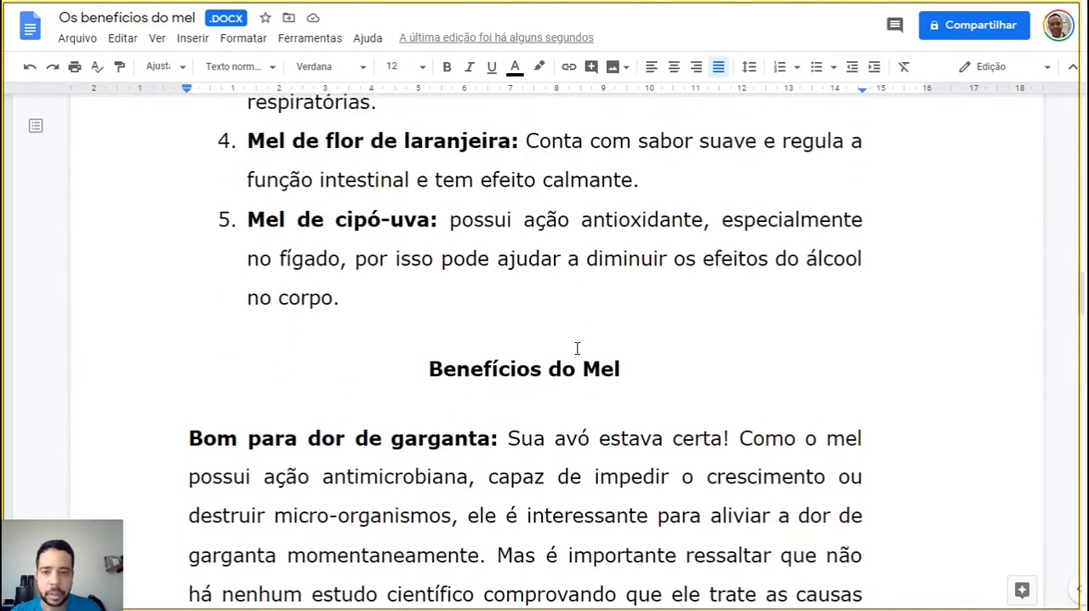
{"action": "scroll", "coordinate": [580, 344], "scroll_direction": "up", "scroll_amount": 2}
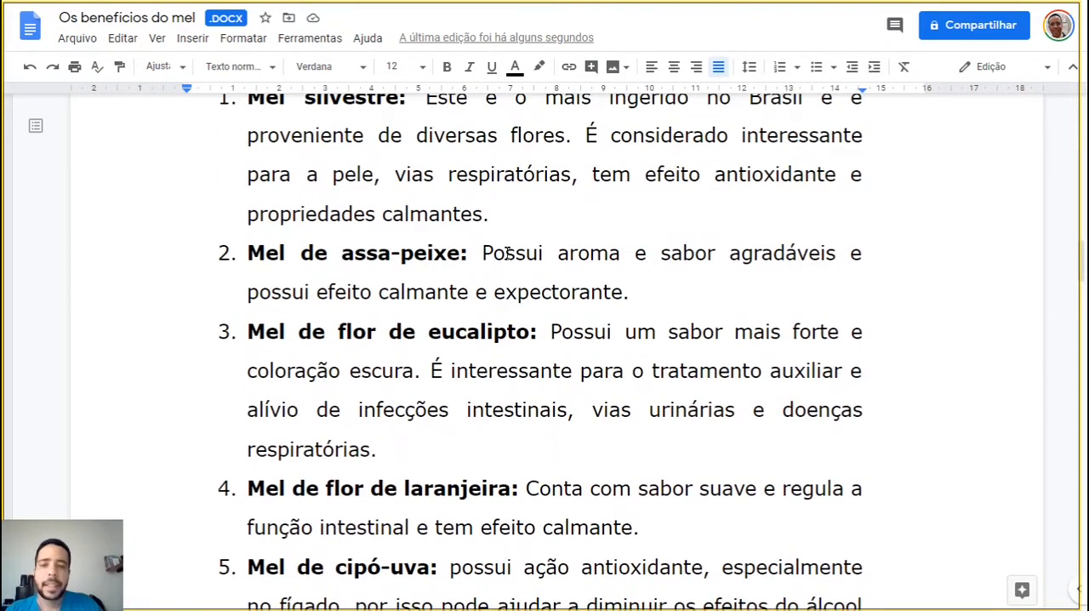
{"action": "scroll", "coordinate": [508, 253], "scroll_direction": "up", "scroll_amount": 1}
{"action": "scroll", "coordinate": [508, 253], "scroll_direction": "down", "scroll_amount": 4}
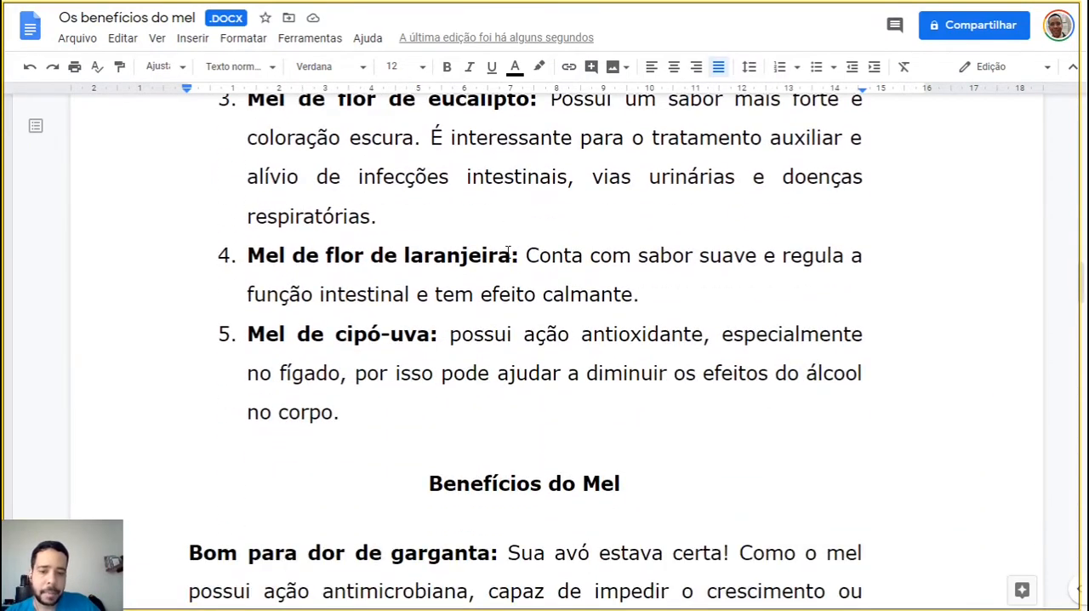
{"action": "scroll", "coordinate": [508, 252], "scroll_direction": "down", "scroll_amount": 3}
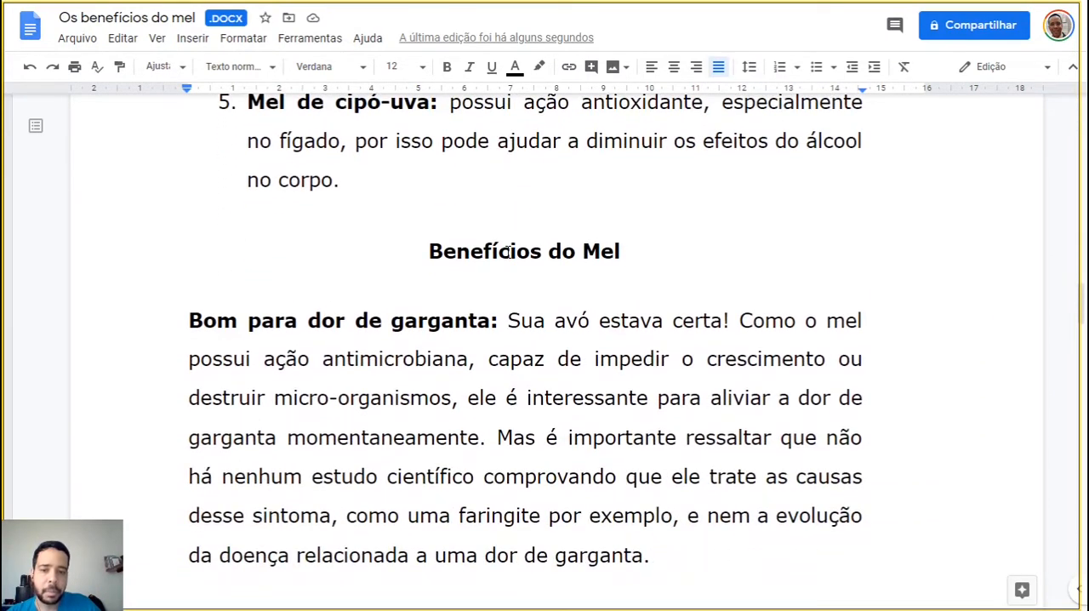
{"action": "scroll", "coordinate": [508, 252], "scroll_direction": "down", "scroll_amount": 3}
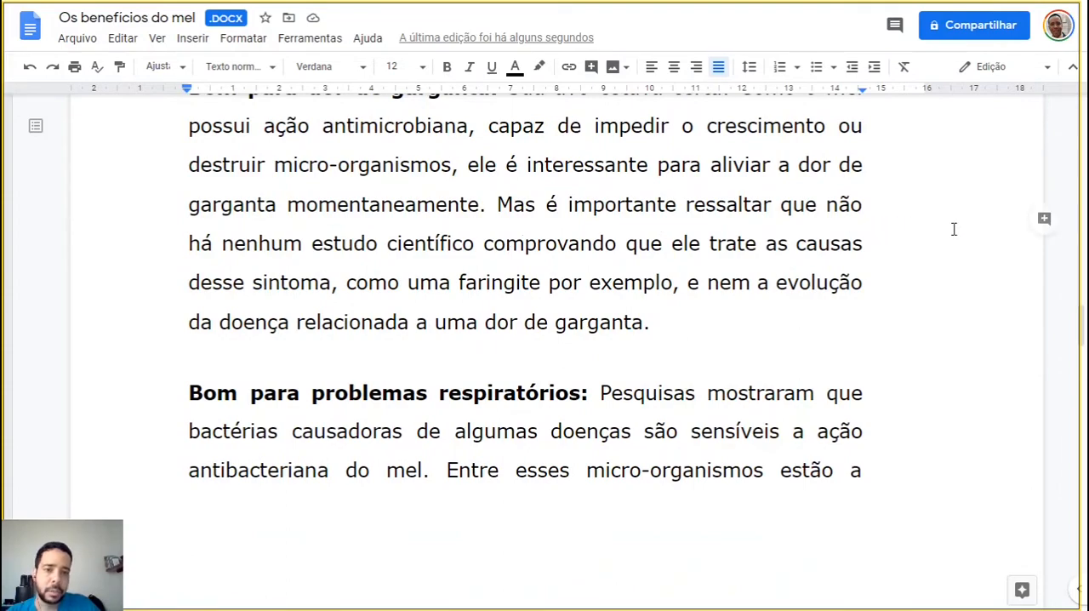
{"action": "scroll", "coordinate": [954, 229], "scroll_direction": "down", "scroll_amount": 2}
{"action": "scroll", "coordinate": [954, 229], "scroll_direction": "down", "scroll_amount": 6}
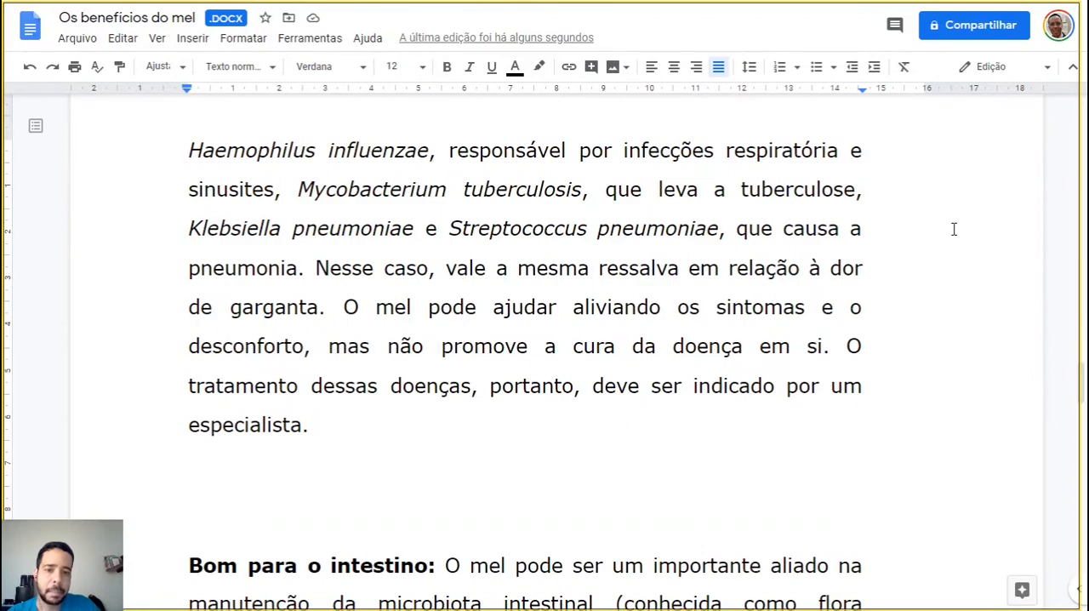
{"action": "scroll", "coordinate": [953, 229], "scroll_direction": "down", "scroll_amount": 8}
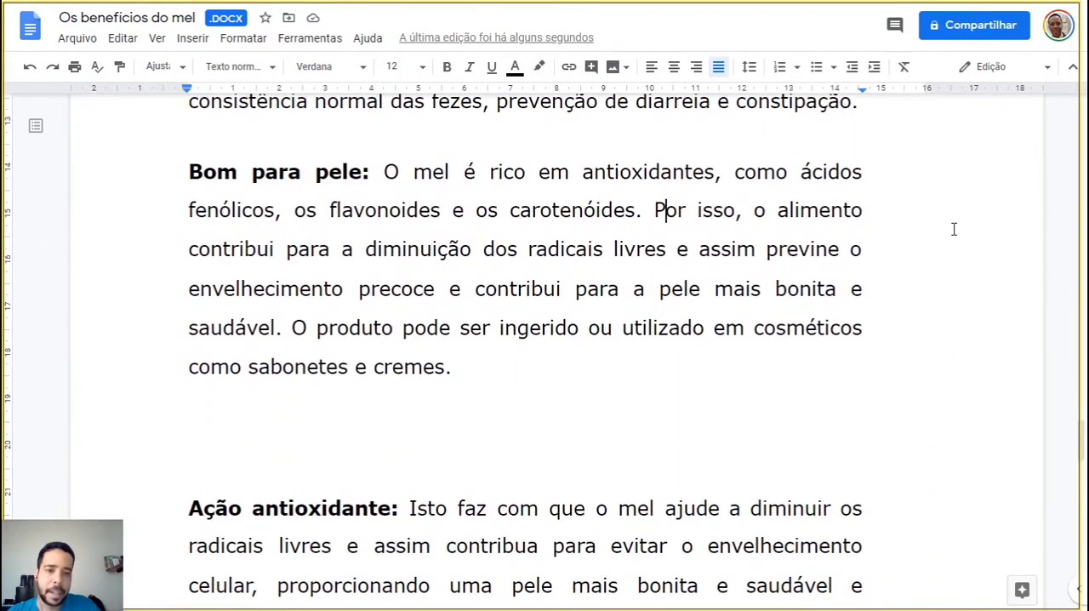
{"action": "scroll", "coordinate": [914, 284], "scroll_direction": "down", "scroll_amount": 8}
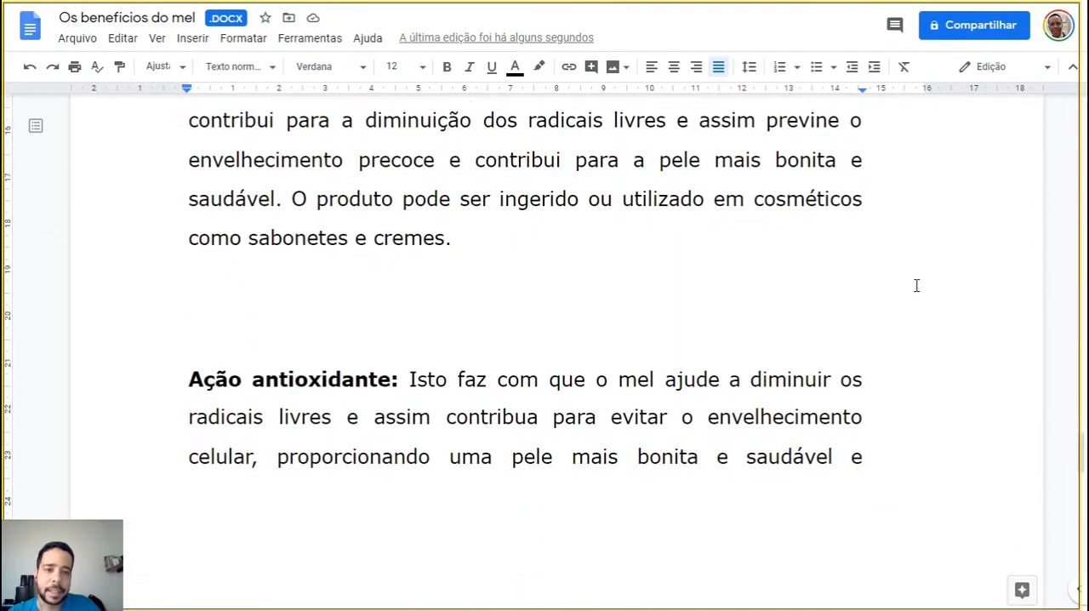
{"action": "scroll", "coordinate": [913, 298], "scroll_direction": "up", "scroll_amount": 15}
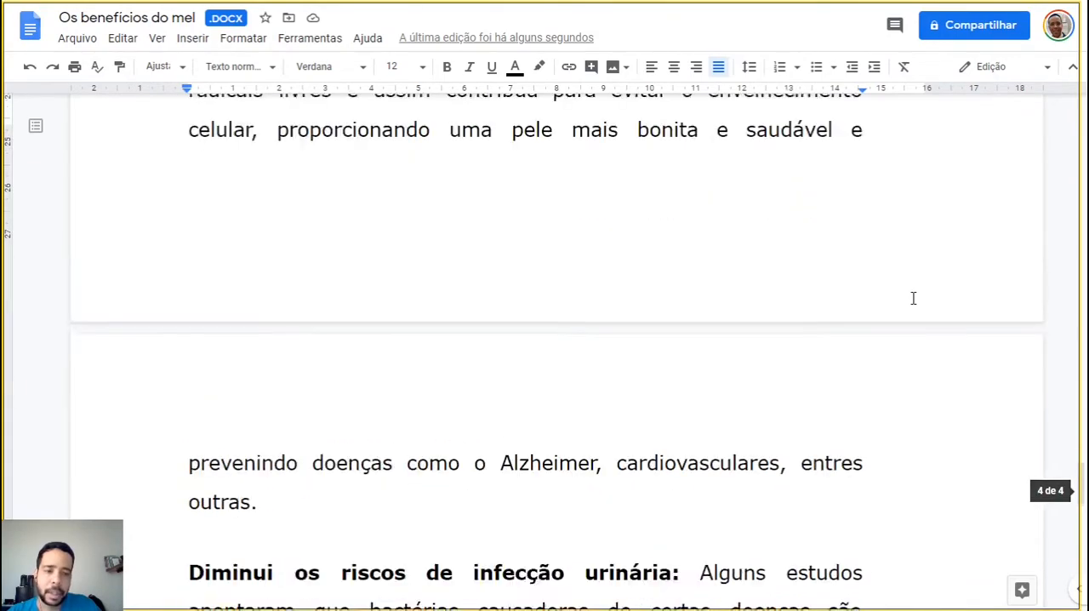
Return to the "Benefícios do Mel" section and set the document's zoom level to 50%
{"action": "scroll", "coordinate": [913, 298], "scroll_direction": "up", "scroll_amount": 10}
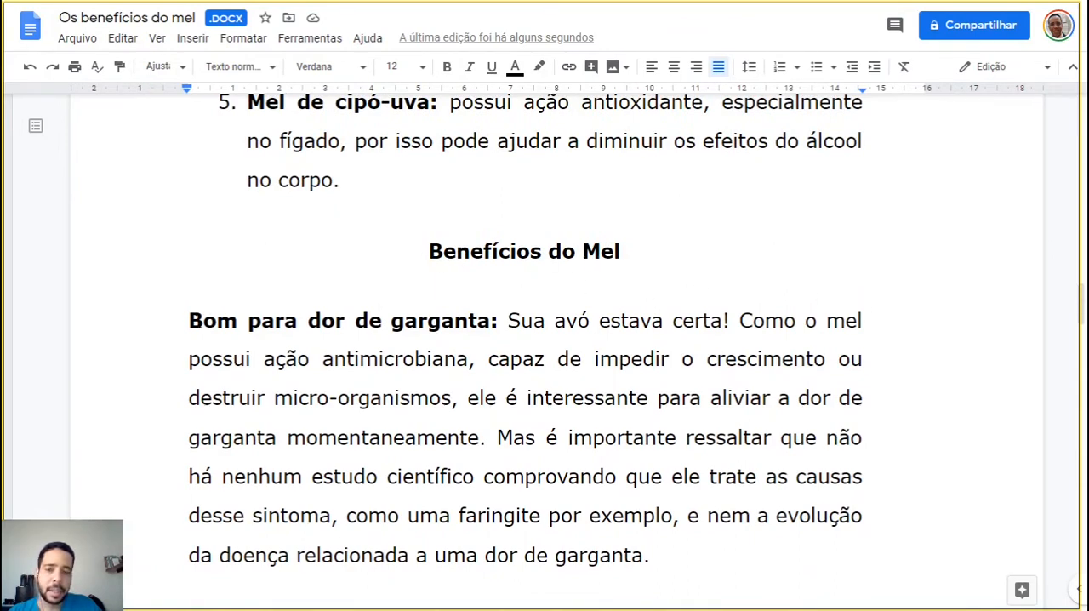
{"action": "left_click", "coordinate": [170, 67]}
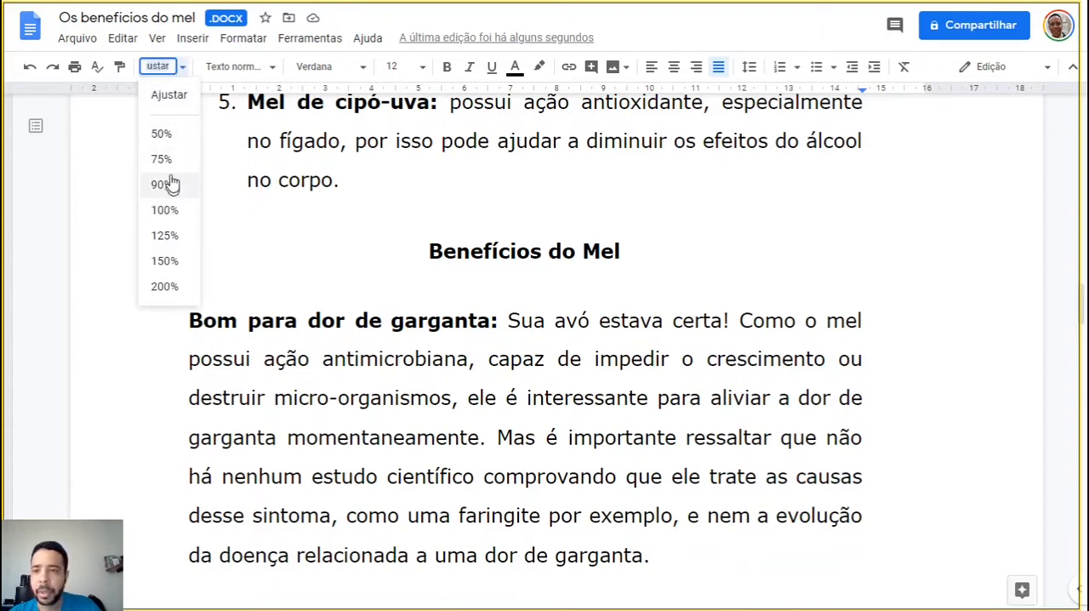
{"action": "left_click", "coordinate": [162, 133]}
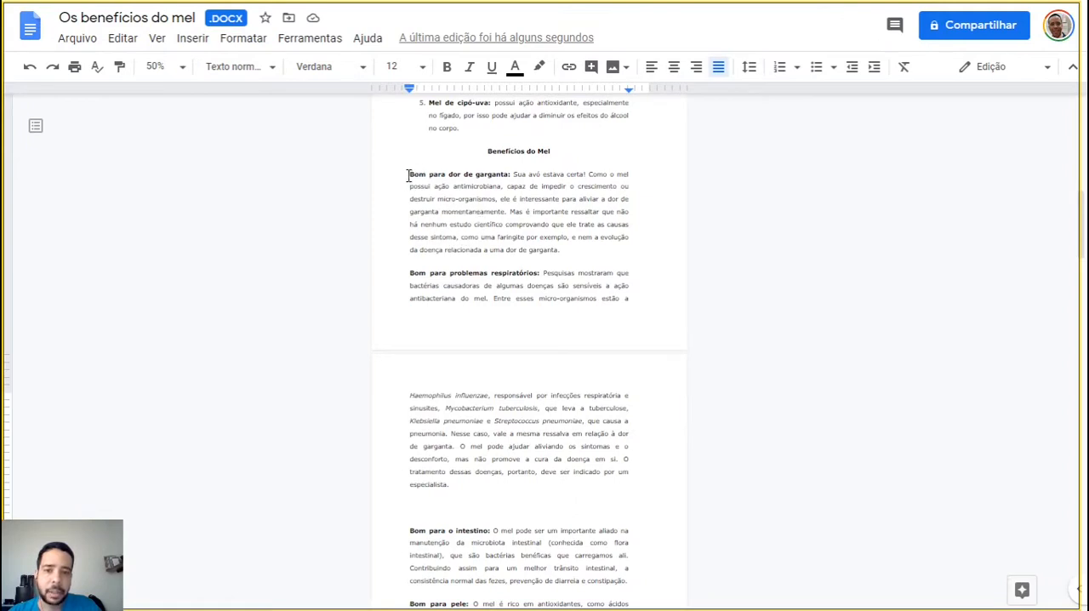
Format all the benefit paragraphs, from "Bom para dor de garganta" through "Melhora o sono e ajuda a relaxar", in two columns
{"action": "left_click_drag", "start_coordinate": [408, 174], "coordinate": [596, 501]}
{"action": "scroll", "coordinate": [587, 448], "scroll_direction": "down", "scroll_amount": 4}
{"action": "scroll", "coordinate": [598, 460], "scroll_direction": "down", "scroll_amount": 3}
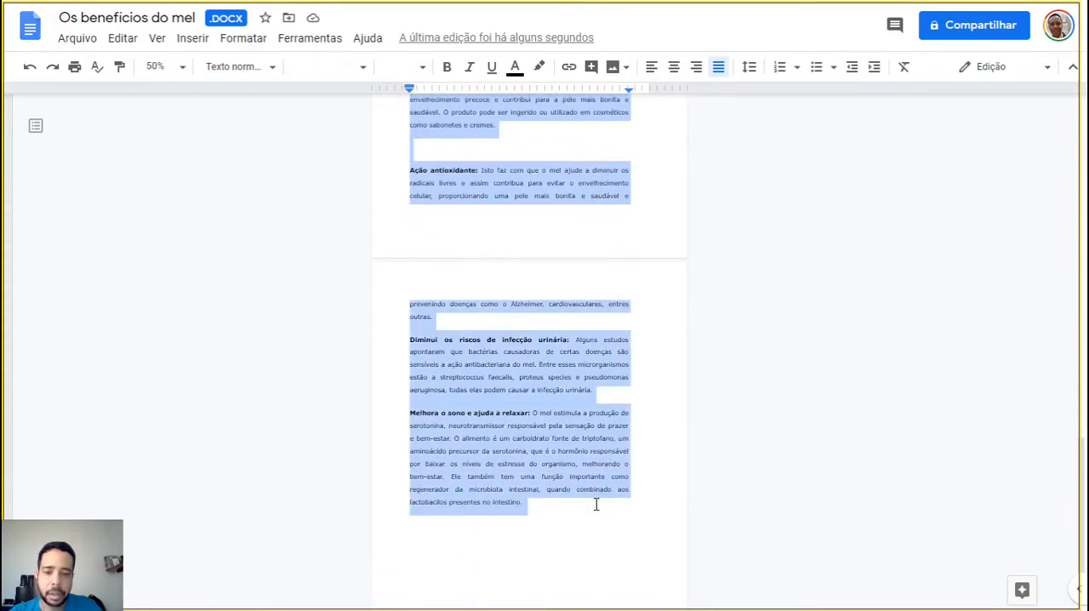
{"action": "scroll", "coordinate": [820, 340], "scroll_direction": "up", "scroll_amount": 5}
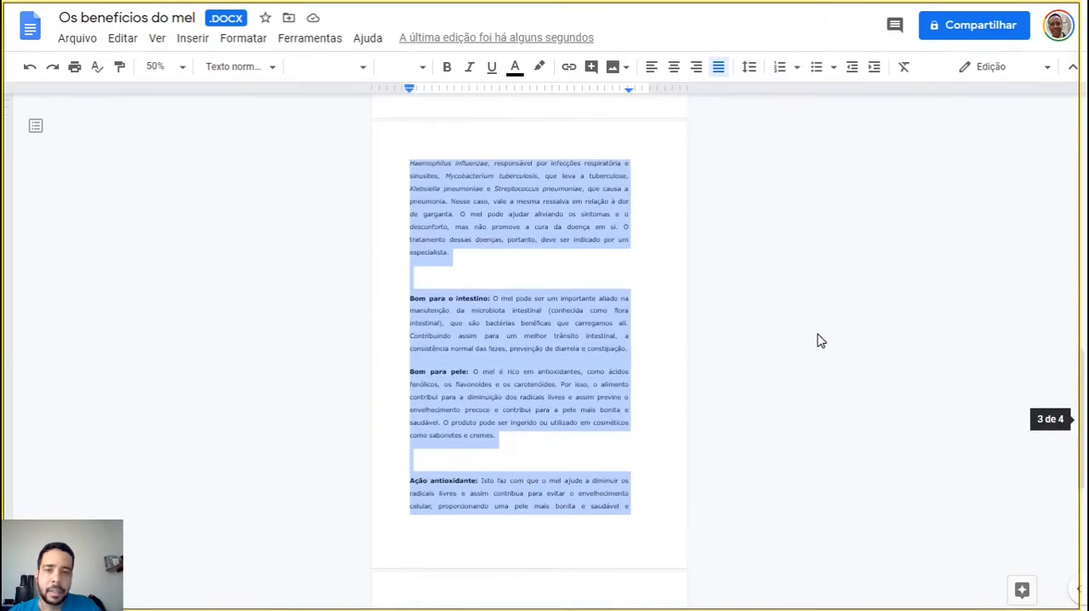
{"action": "scroll", "coordinate": [819, 341], "scroll_direction": "up", "scroll_amount": 4}
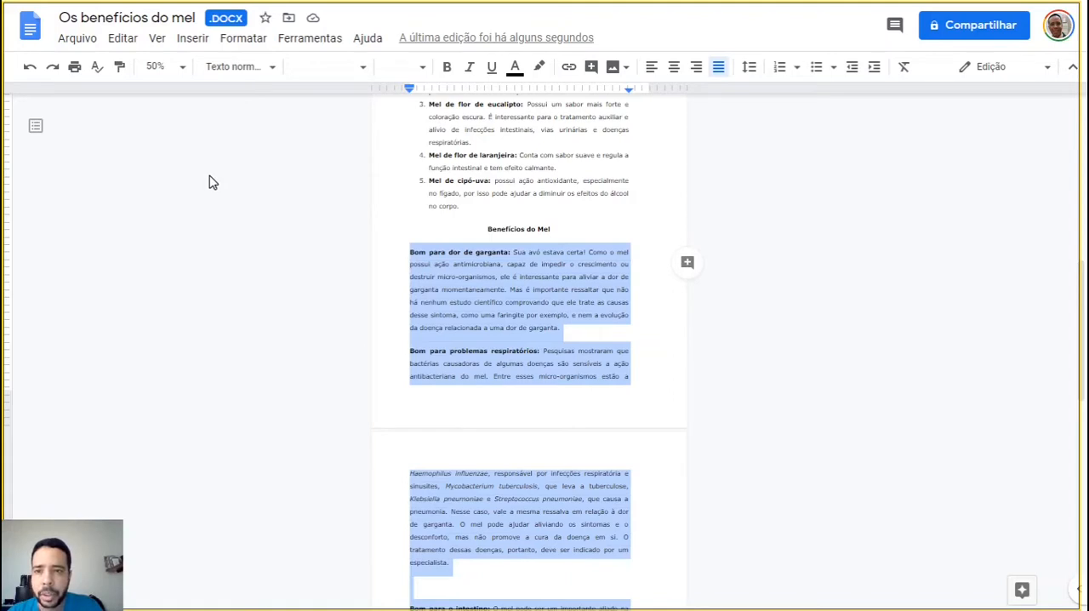
{"action": "left_click", "coordinate": [249, 41]}
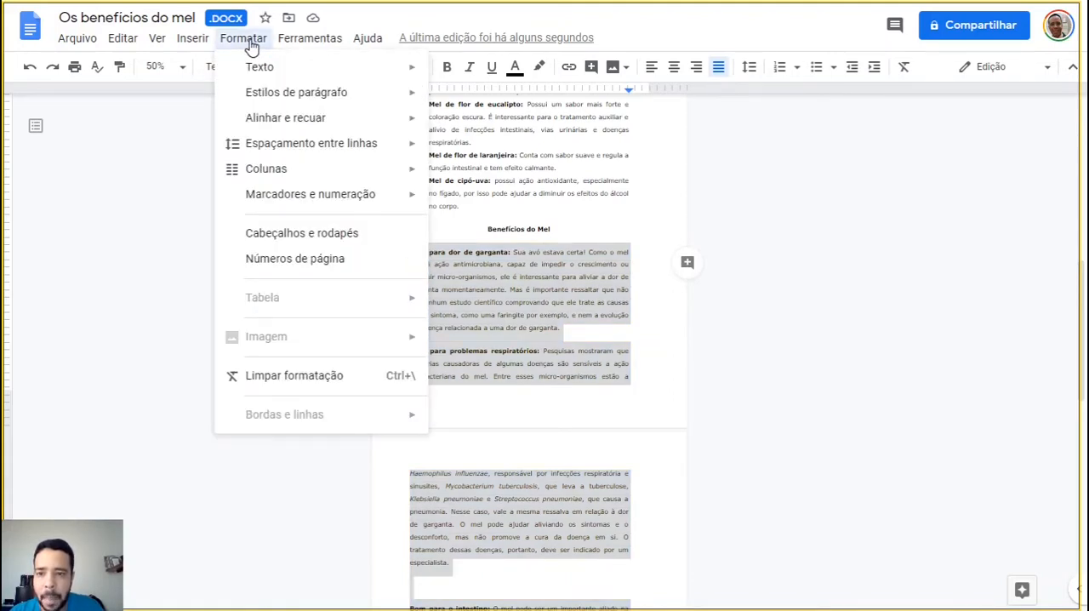
{"action": "mouse_move", "coordinate": [267, 174]}
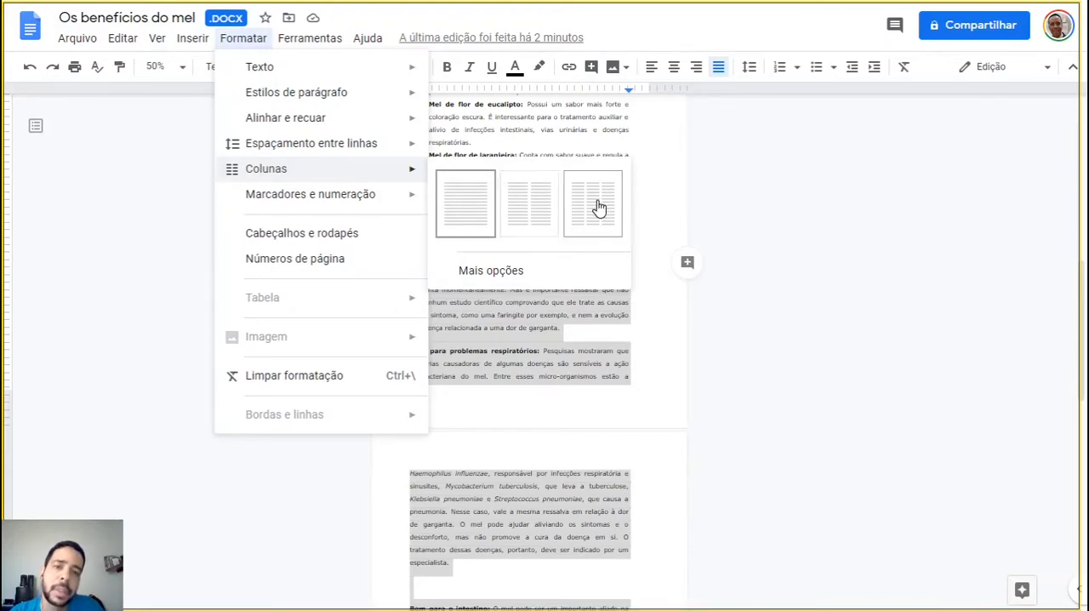
{"action": "left_click", "coordinate": [529, 238]}
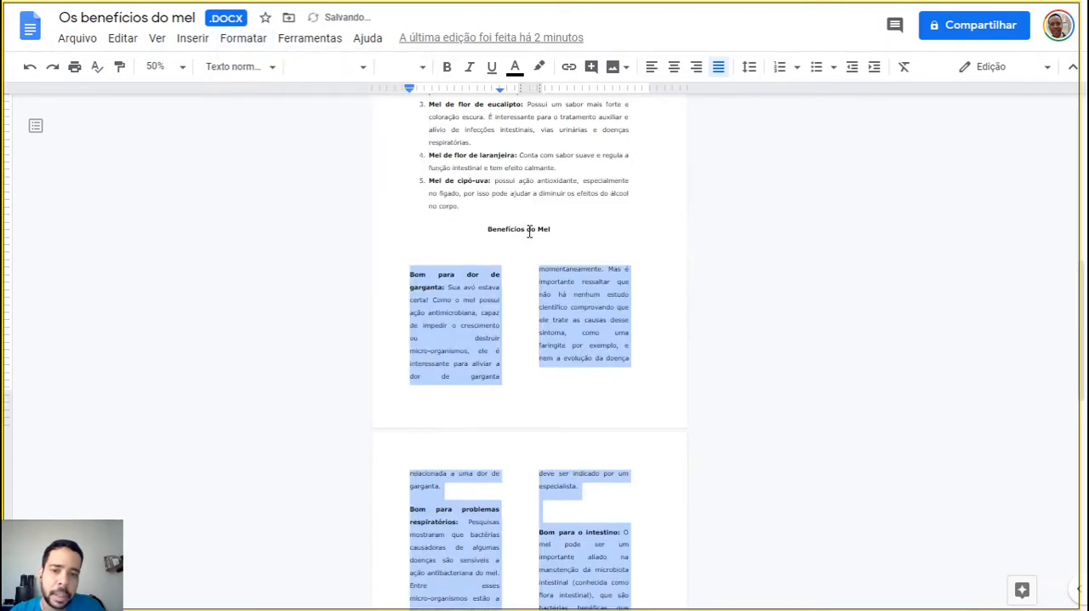
{"action": "left_click", "coordinate": [659, 273]}
Examine the two-column layout through to the last page, and return to the document's title
{"action": "scroll", "coordinate": [659, 272], "scroll_direction": "down", "scroll_amount": 5}
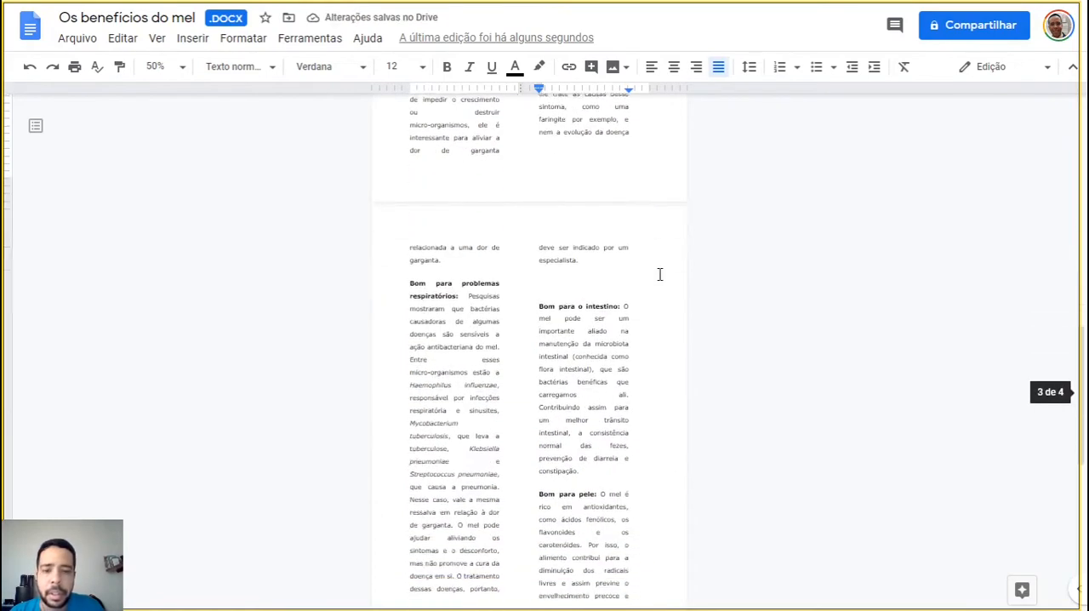
{"action": "scroll", "coordinate": [659, 273], "scroll_direction": "down", "scroll_amount": 5}
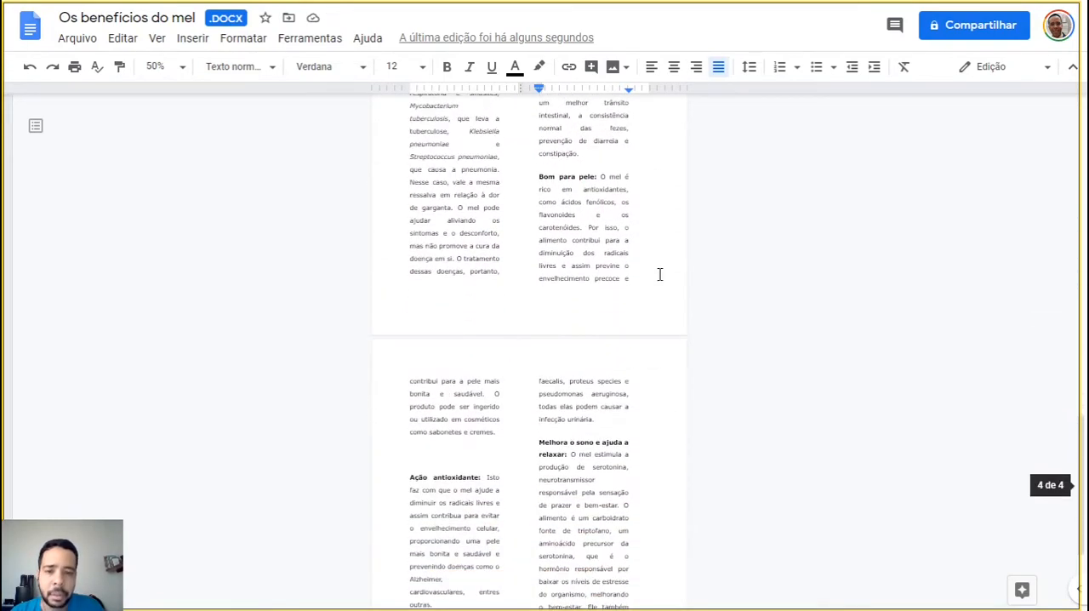
{"action": "scroll", "coordinate": [659, 274], "scroll_direction": "down", "scroll_amount": 2}
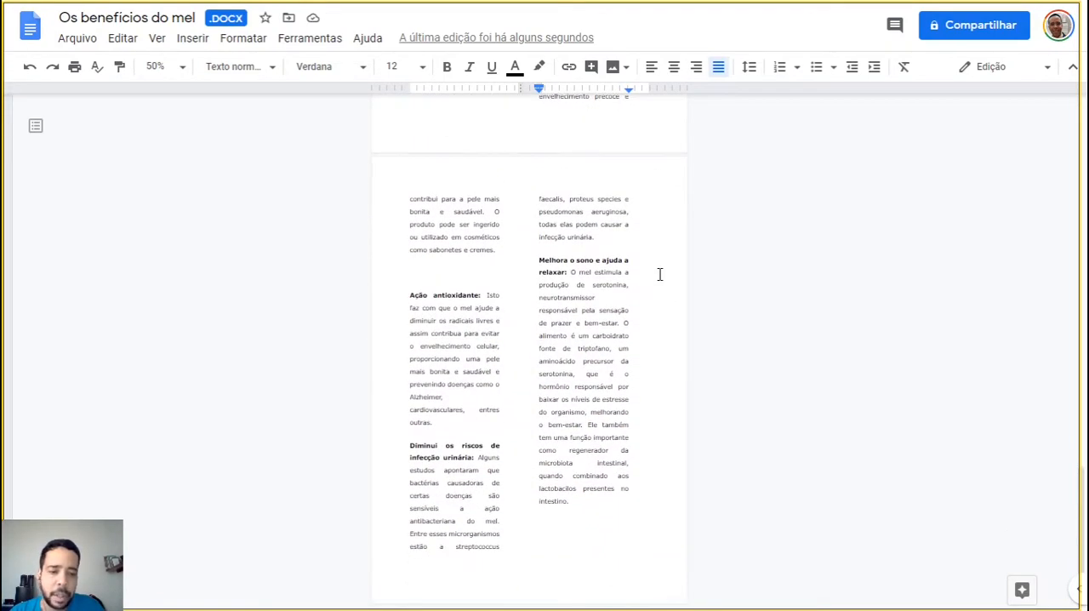
{"action": "scroll", "coordinate": [570, 287], "scroll_direction": "up", "scroll_amount": 7}
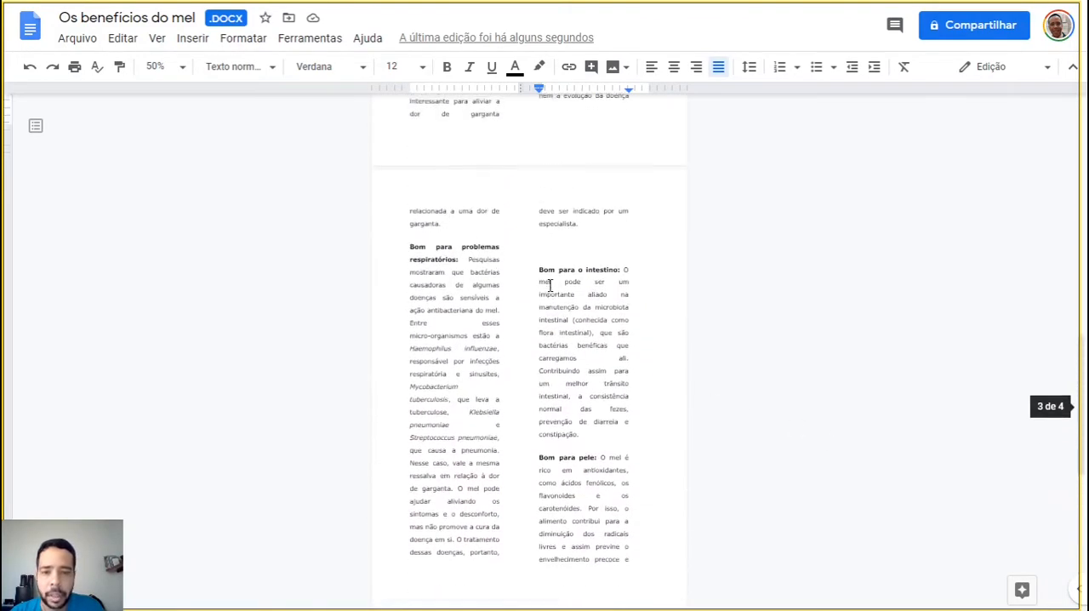
{"action": "scroll", "coordinate": [550, 285], "scroll_direction": "up", "scroll_amount": 15}
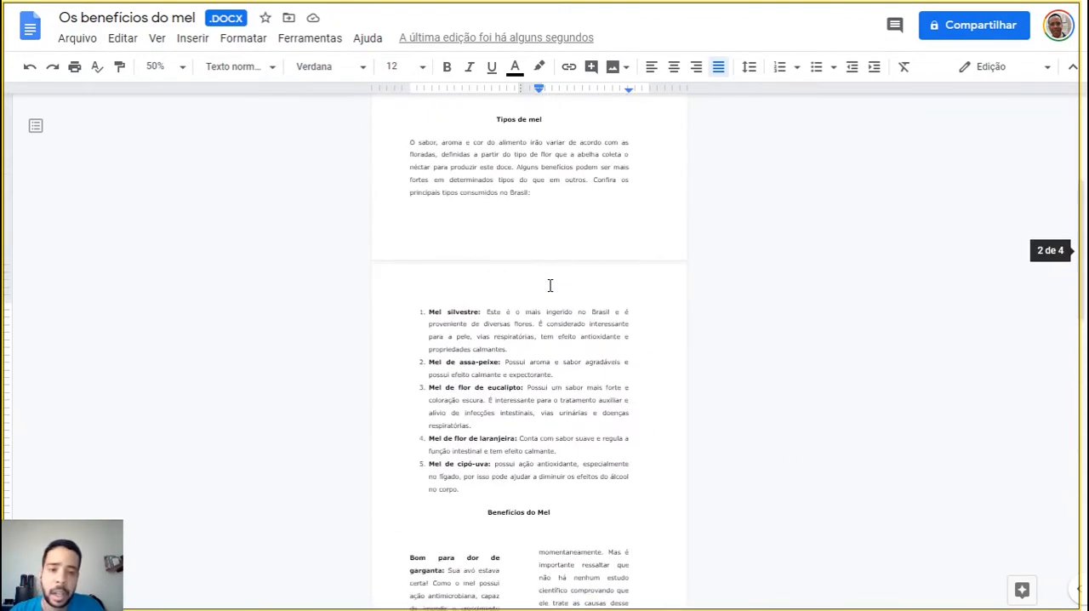
{"action": "scroll", "coordinate": [486, 314], "scroll_direction": "down", "scroll_amount": 6}
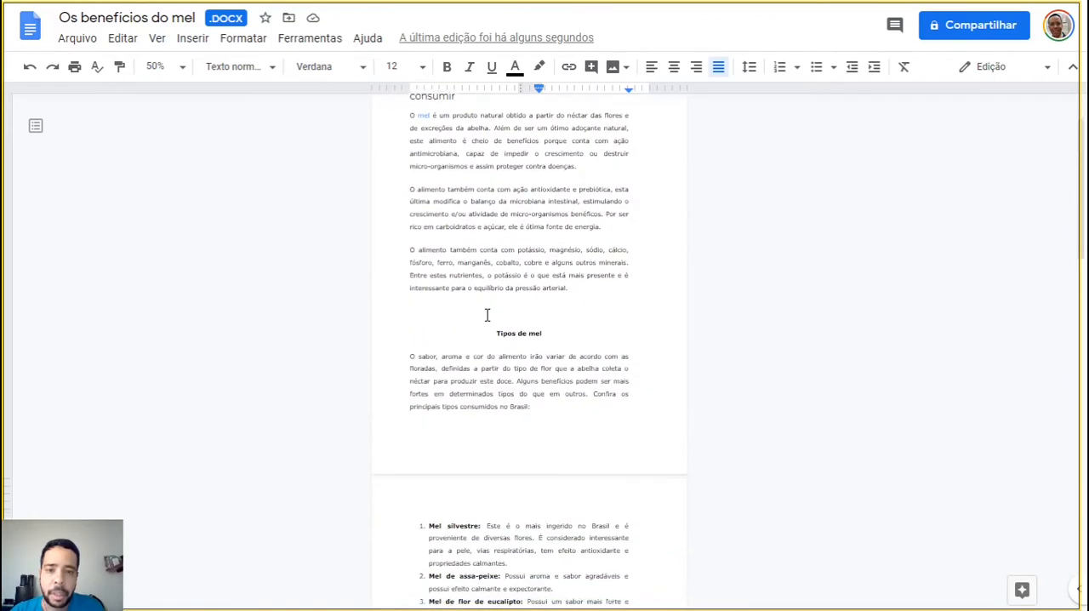
{"action": "scroll", "coordinate": [487, 314], "scroll_direction": "down", "scroll_amount": 4}
{"action": "scroll", "coordinate": [487, 314], "scroll_direction": "up", "scroll_amount": 10}
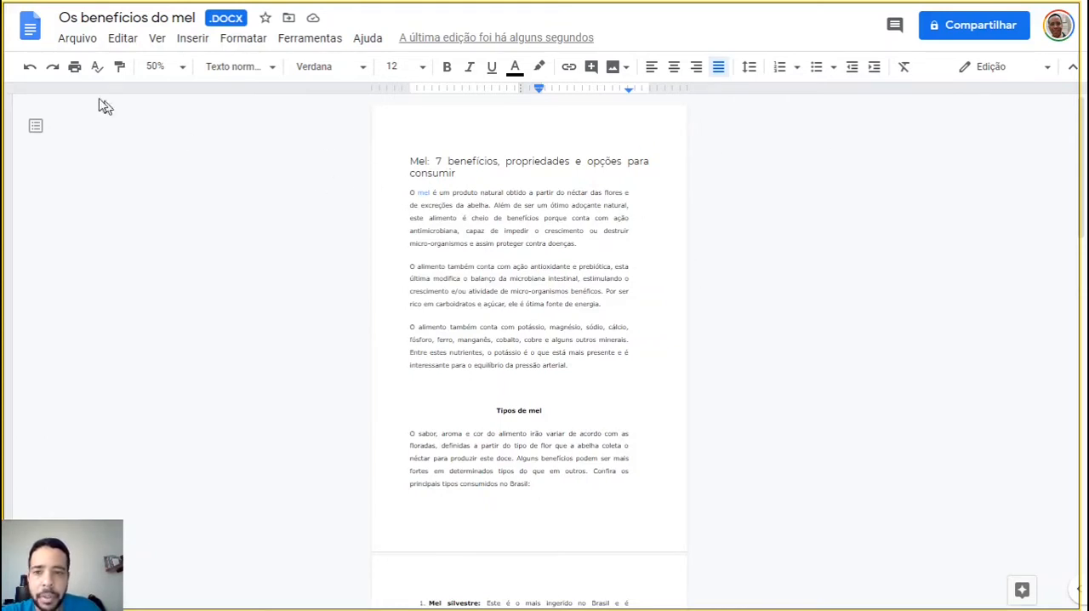
Add the text "Os benefícios do mel" to the page header of section 1 and return to the body text
{"action": "left_click", "coordinate": [181, 67]}
{"action": "left_click", "coordinate": [192, 107]}
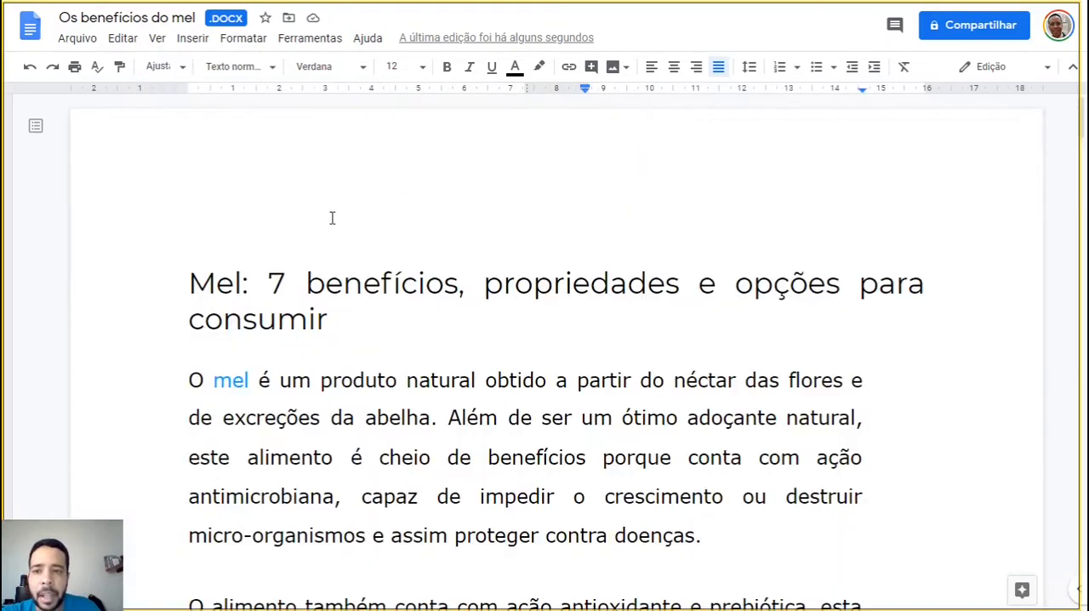
{"action": "double_click", "coordinate": [333, 133]}
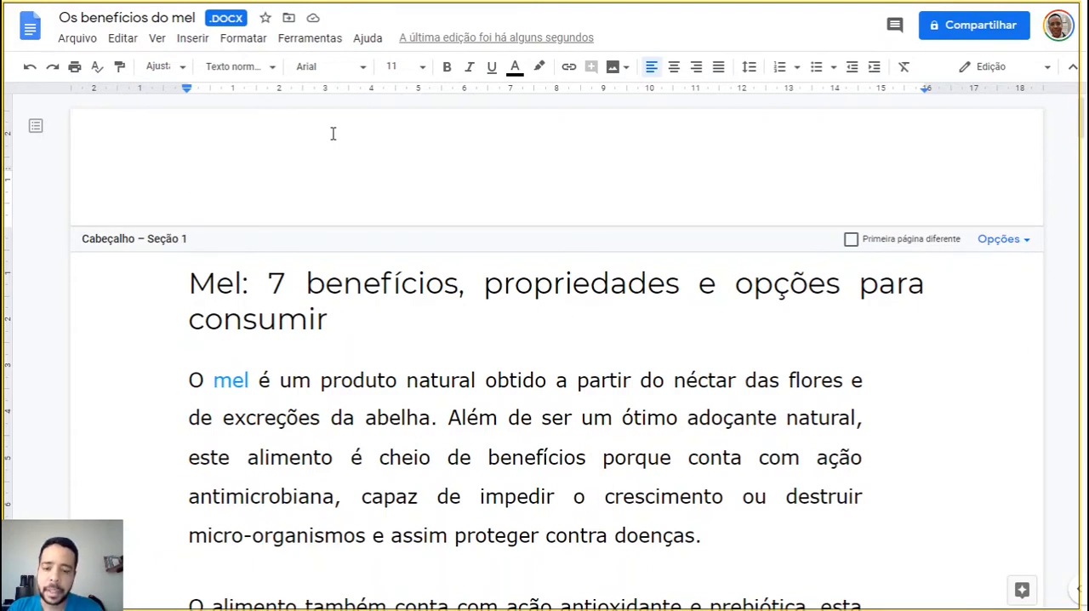
{"action": "type", "text": "Os b"}
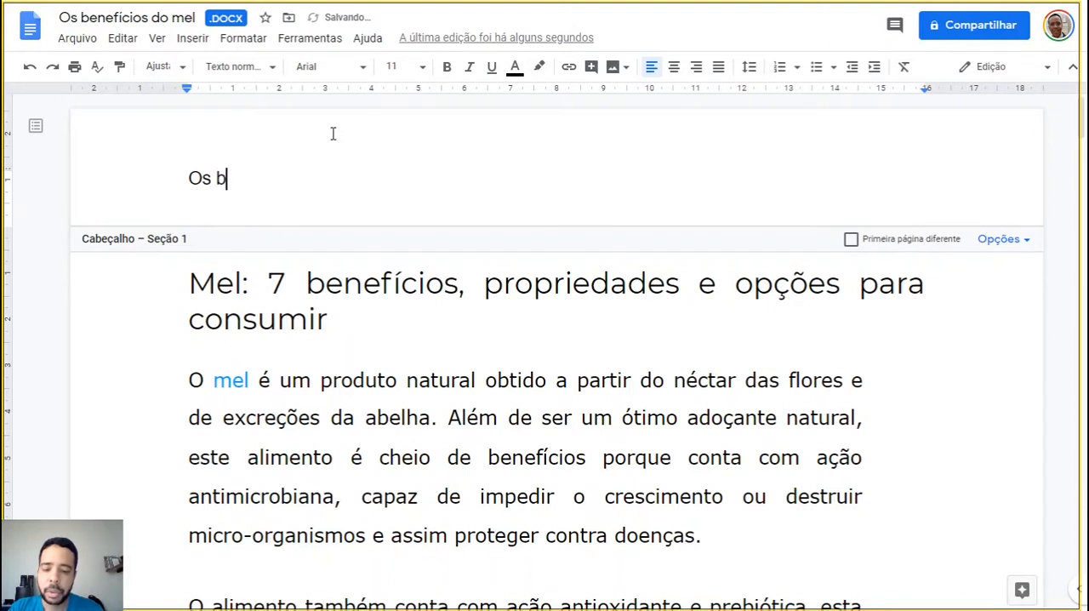
{"action": "type", "text": "enefíci"}
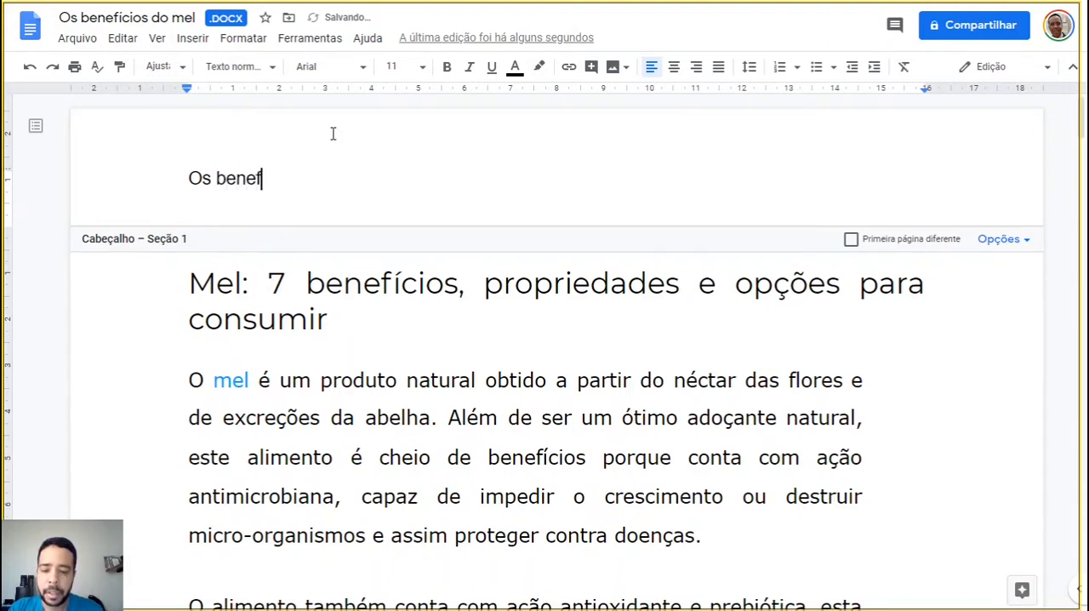
{"action": "key", "text": "BackSpace"}
{"action": "key", "text": "BackSpace"}
{"action": "key", "text": "BackSpace"}
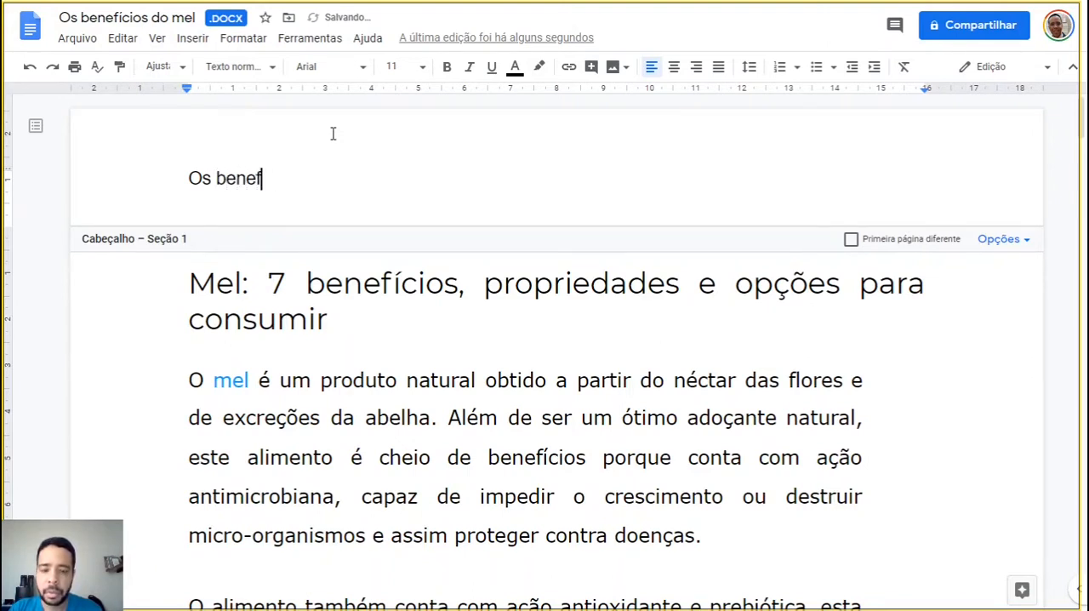
{"action": "type", "text": "ícios do mel"}
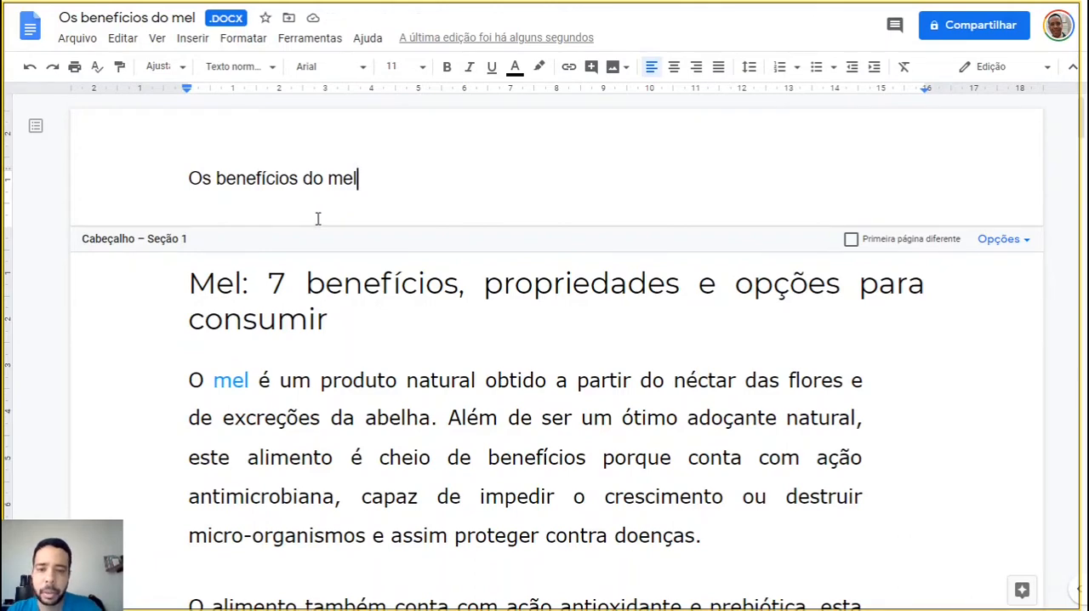
{"action": "left_click", "coordinate": [458, 320]}
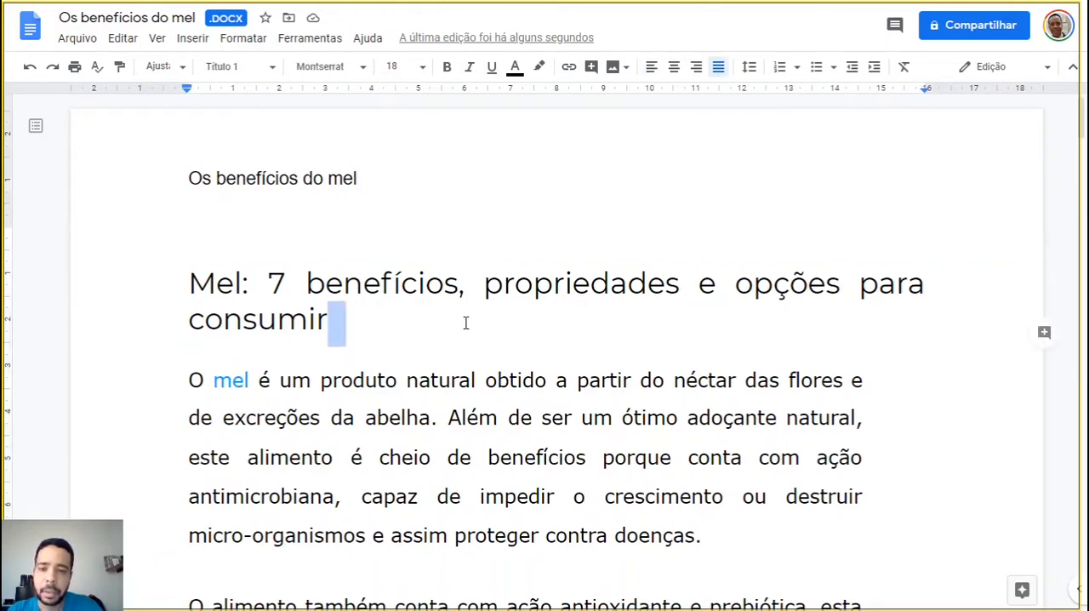
Check the header on the following pages, down to the third page, and return to the first page
{"action": "scroll", "coordinate": [304, 323], "scroll_direction": "down", "scroll_amount": 10}
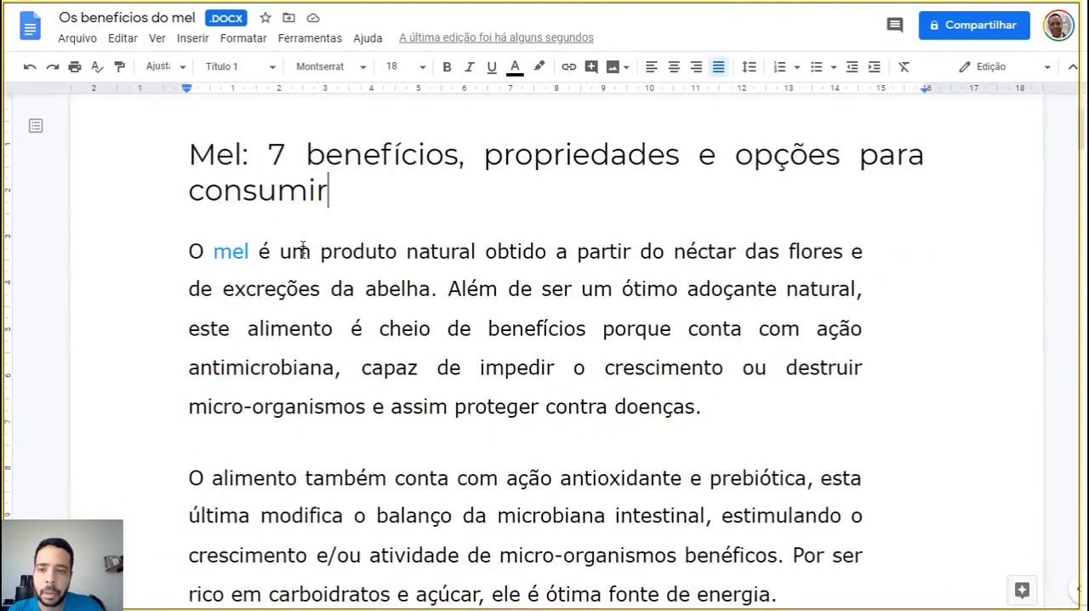
{"action": "scroll", "coordinate": [303, 337], "scroll_direction": "down", "scroll_amount": 3}
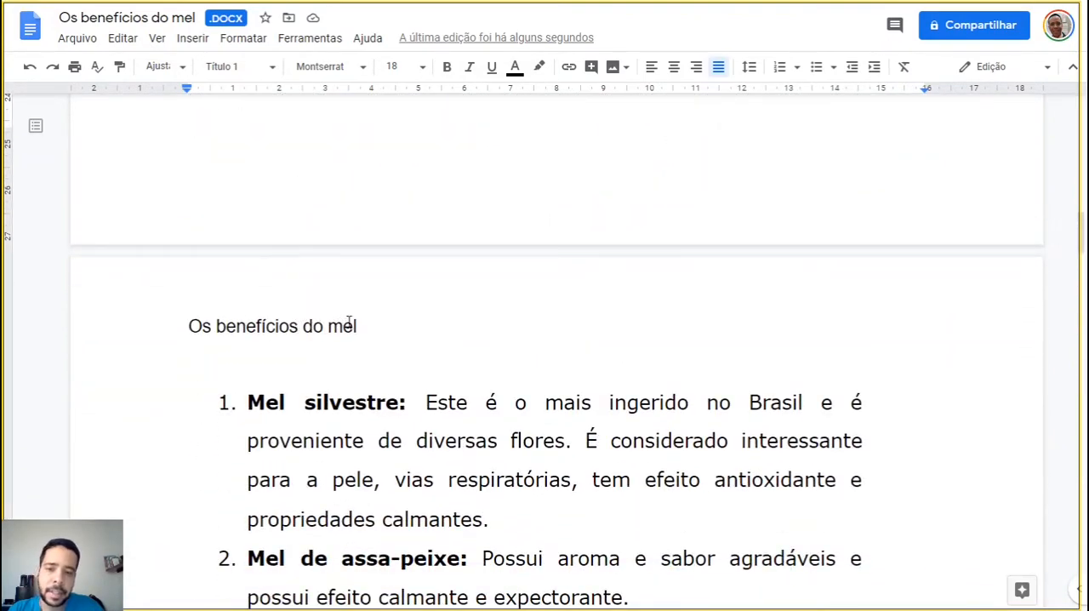
{"action": "scroll", "coordinate": [356, 328], "scroll_direction": "down", "scroll_amount": 4}
{"action": "scroll", "coordinate": [354, 330], "scroll_direction": "down", "scroll_amount": 2}
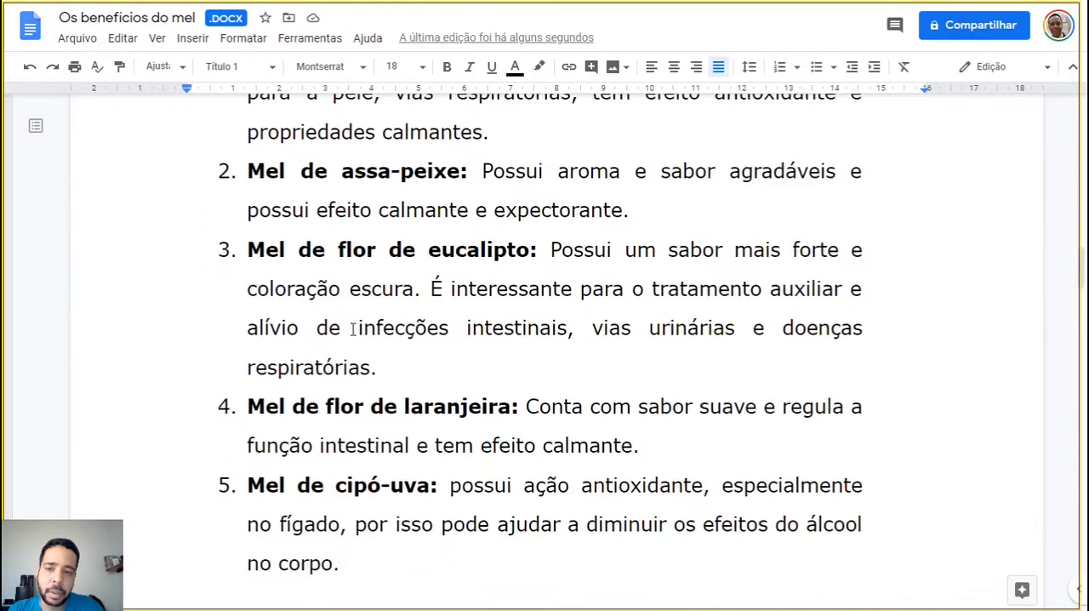
{"action": "scroll", "coordinate": [353, 330], "scroll_direction": "up", "scroll_amount": 5}
{"action": "scroll", "coordinate": [353, 330], "scroll_direction": "down", "scroll_amount": 15}
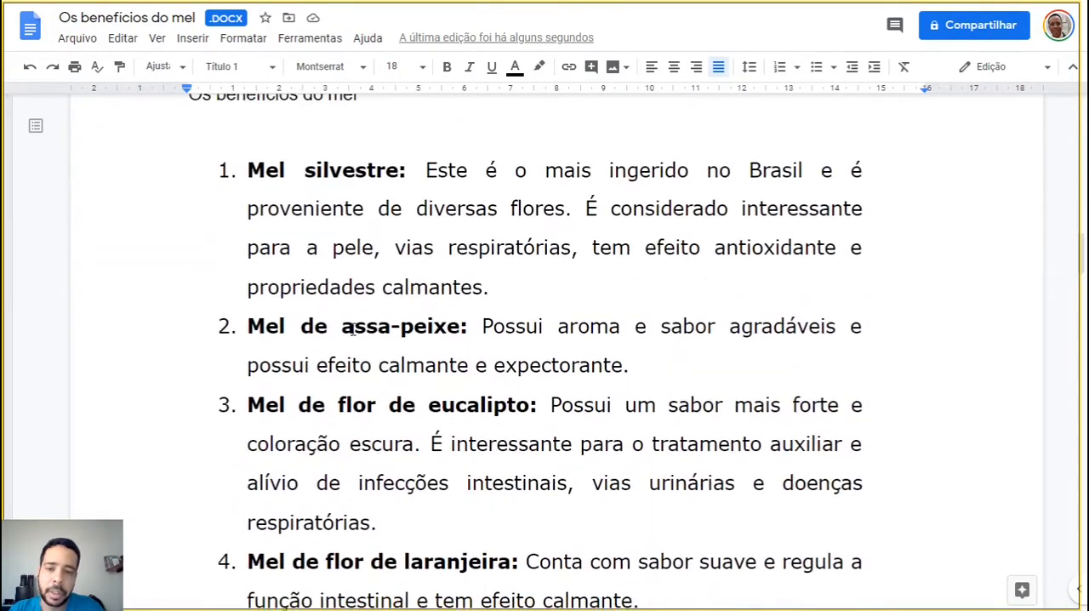
{"action": "scroll", "coordinate": [353, 330], "scroll_direction": "down", "scroll_amount": 7}
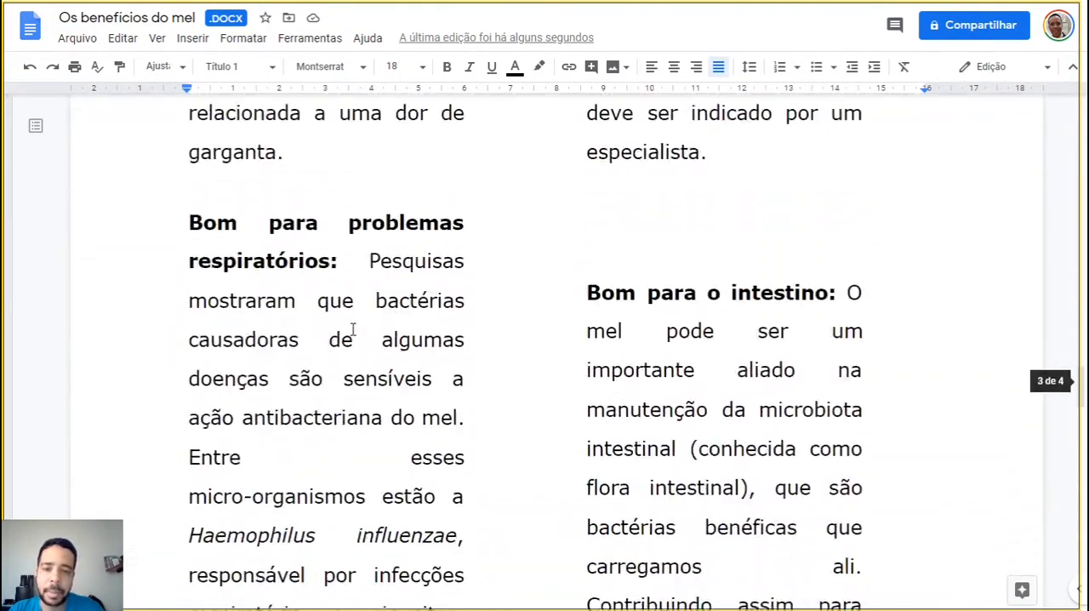
{"action": "left_click_drag", "start_coordinate": [1082, 400], "coordinate": [1082, 123]}
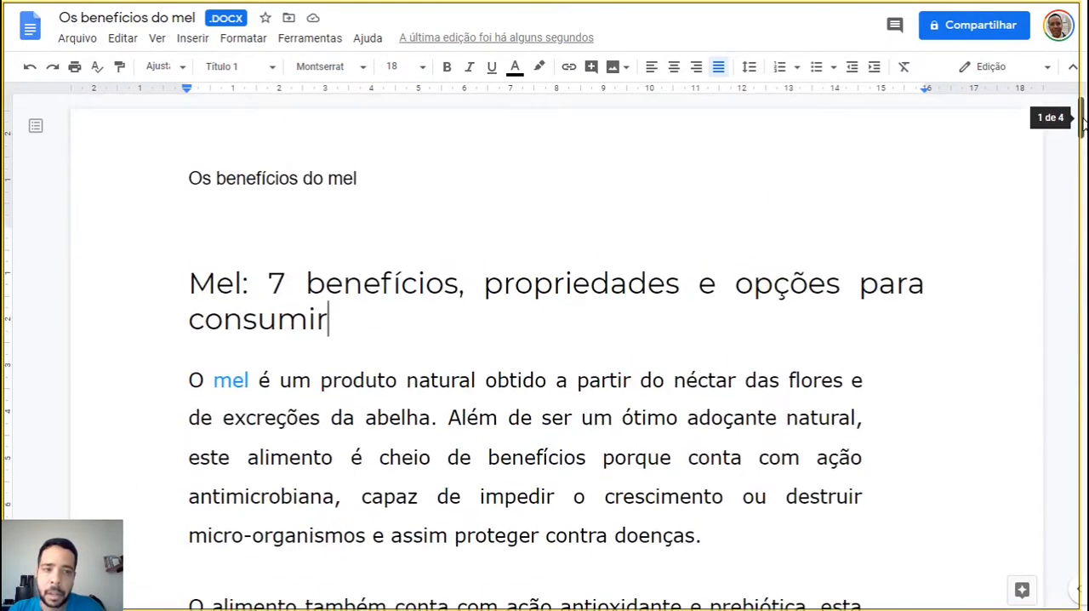
Add page numbers to the footer of section 1, starting at 1 and shown on the first page
{"action": "left_click", "coordinate": [247, 38]}
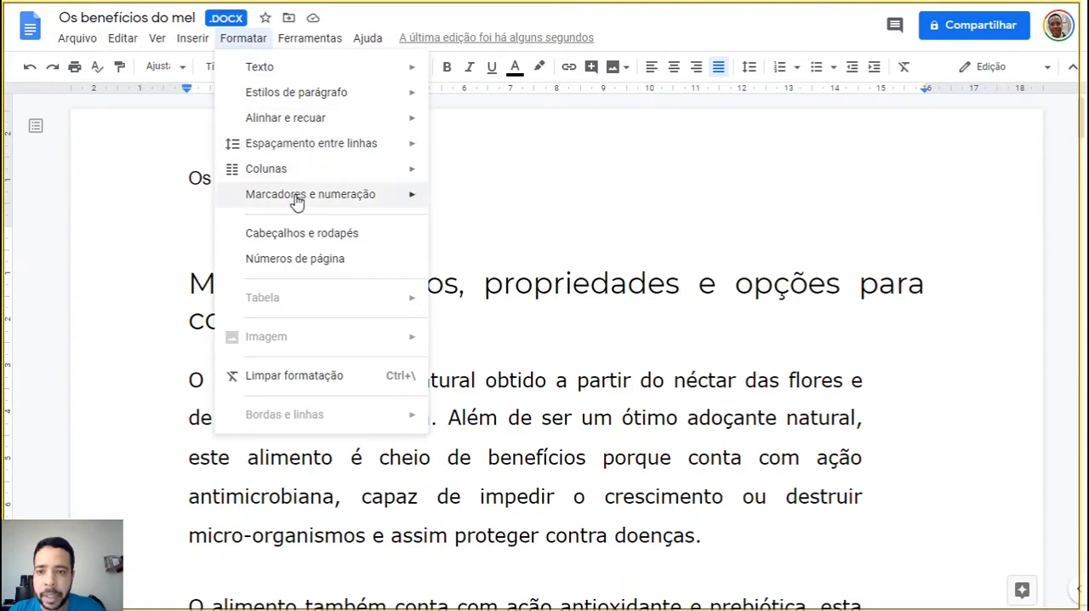
{"action": "mouse_move", "coordinate": [297, 199]}
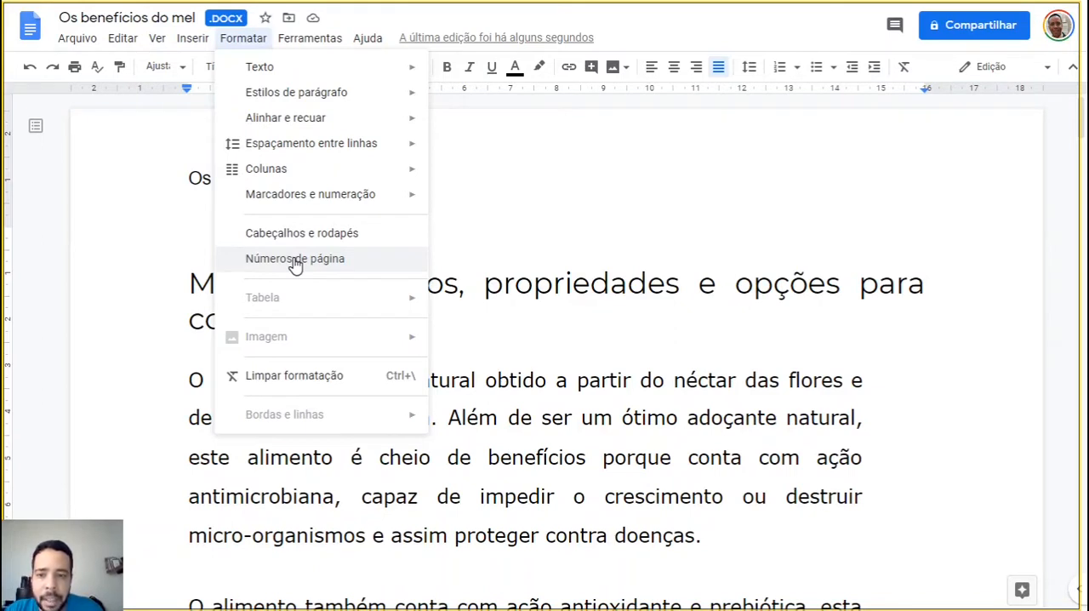
{"action": "left_click", "coordinate": [294, 260]}
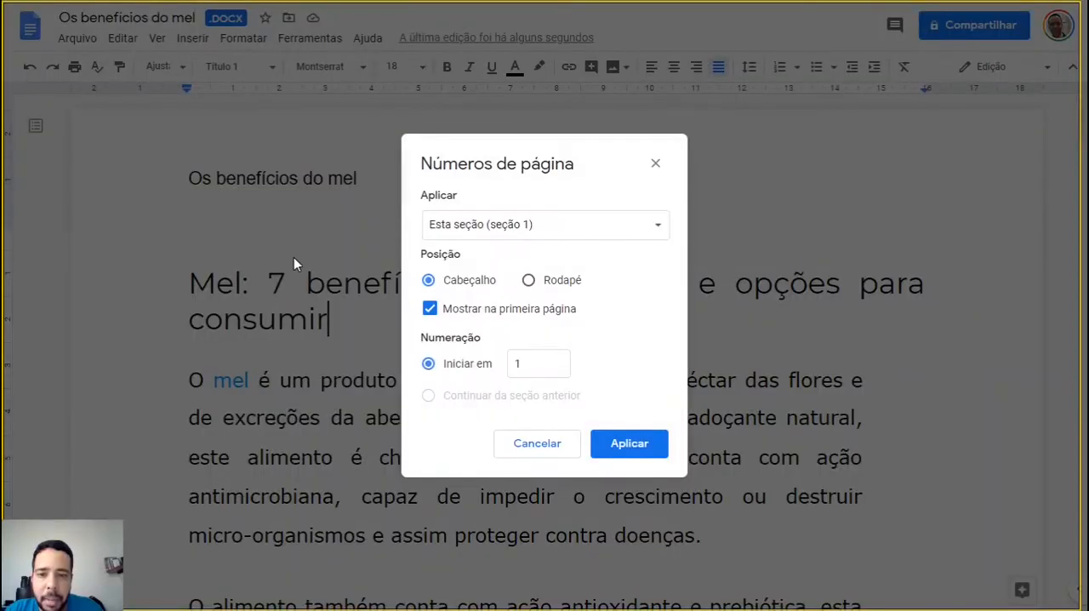
{"action": "left_click", "coordinate": [554, 230]}
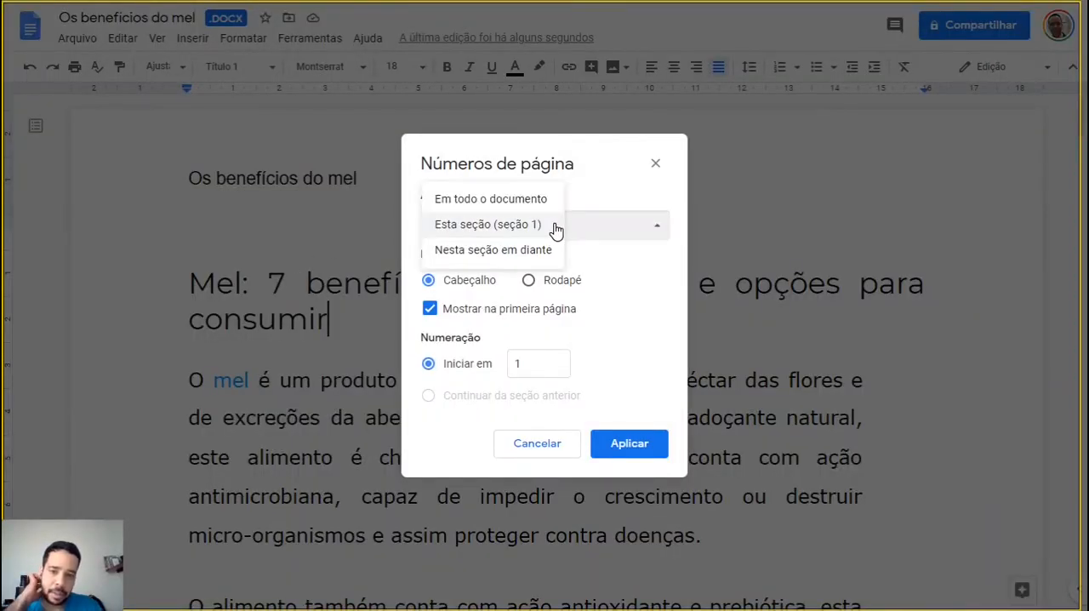
{"action": "left_click", "coordinate": [567, 226]}
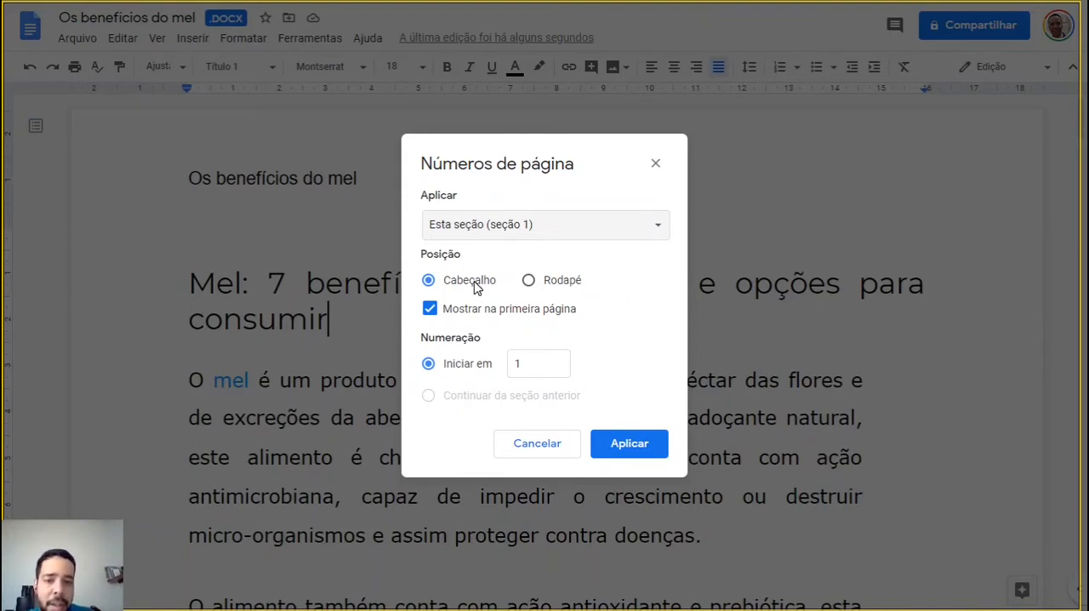
{"action": "left_click", "coordinate": [529, 281]}
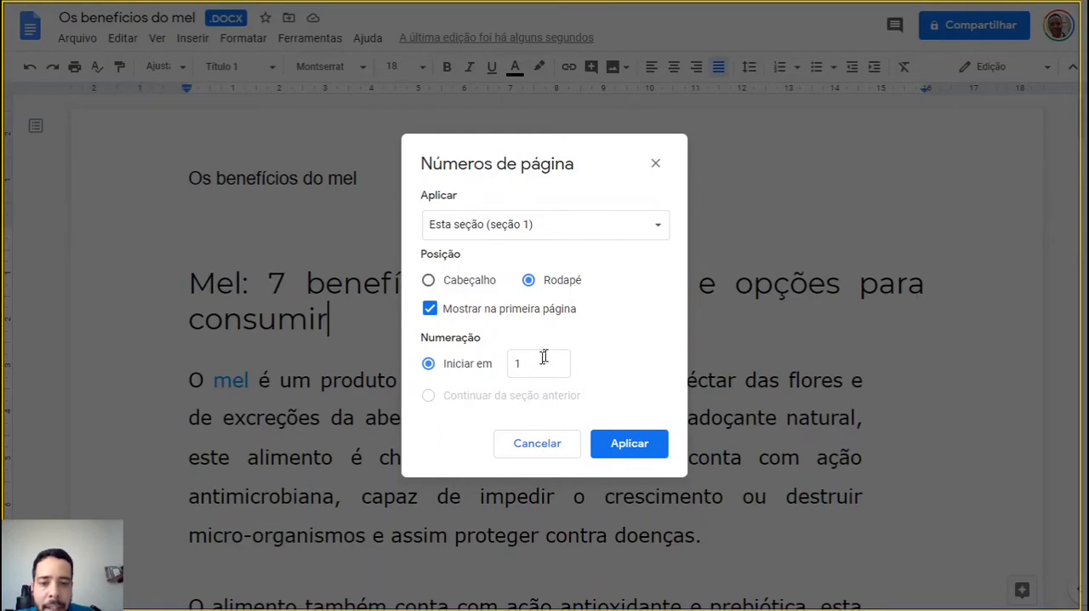
{"action": "left_click", "coordinate": [636, 443]}
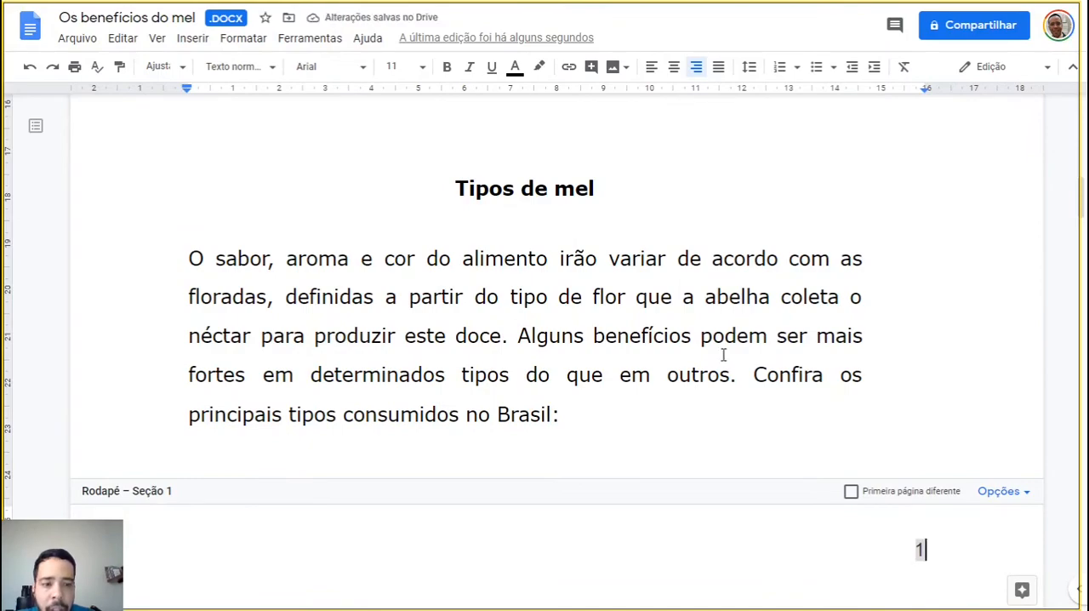
Leave the footer and check the page numbers and header on every page through the fourth, then return to the first page
{"action": "scroll", "coordinate": [723, 354], "scroll_direction": "up", "scroll_amount": 10}
{"action": "scroll", "coordinate": [723, 354], "scroll_direction": "up", "scroll_amount": 1}
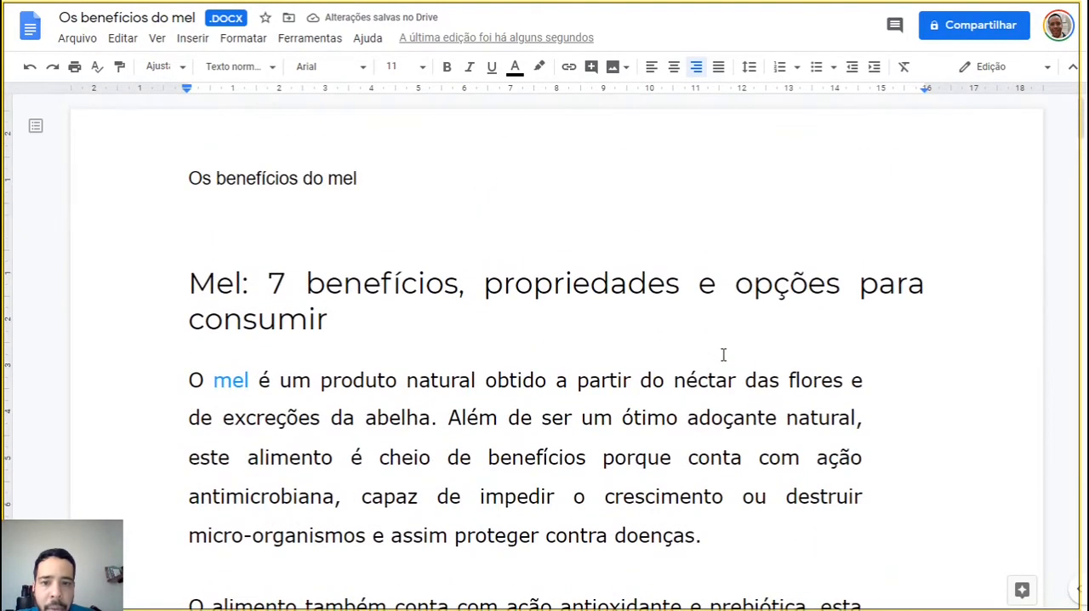
{"action": "double_click", "coordinate": [722, 357]}
{"action": "left_click", "coordinate": [678, 335]}
{"action": "scroll", "coordinate": [679, 339], "scroll_direction": "down", "scroll_amount": 3}
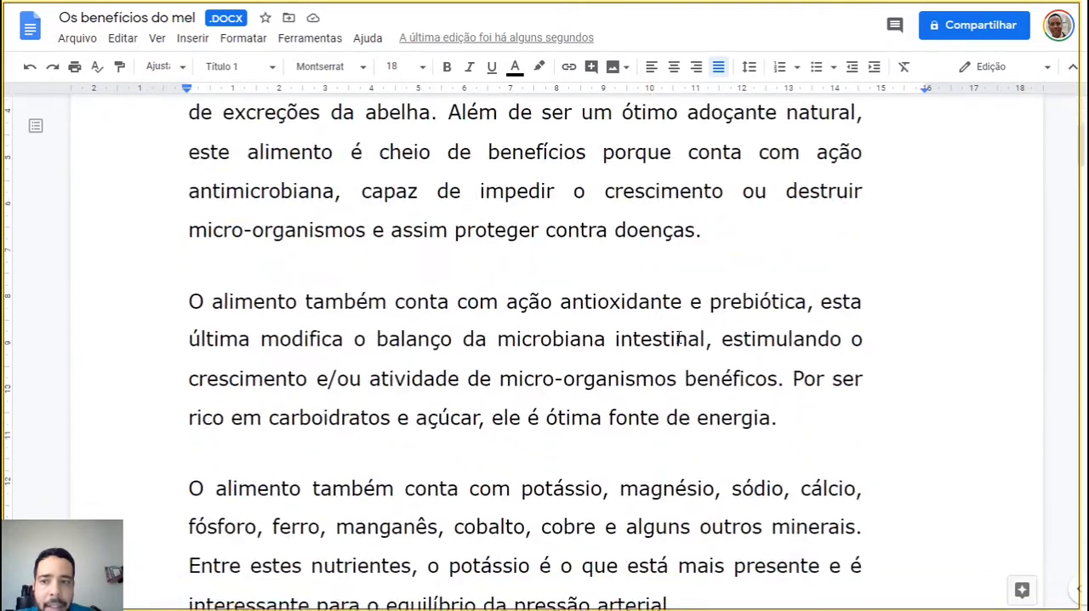
{"action": "scroll", "coordinate": [678, 337], "scroll_direction": "down", "scroll_amount": 8}
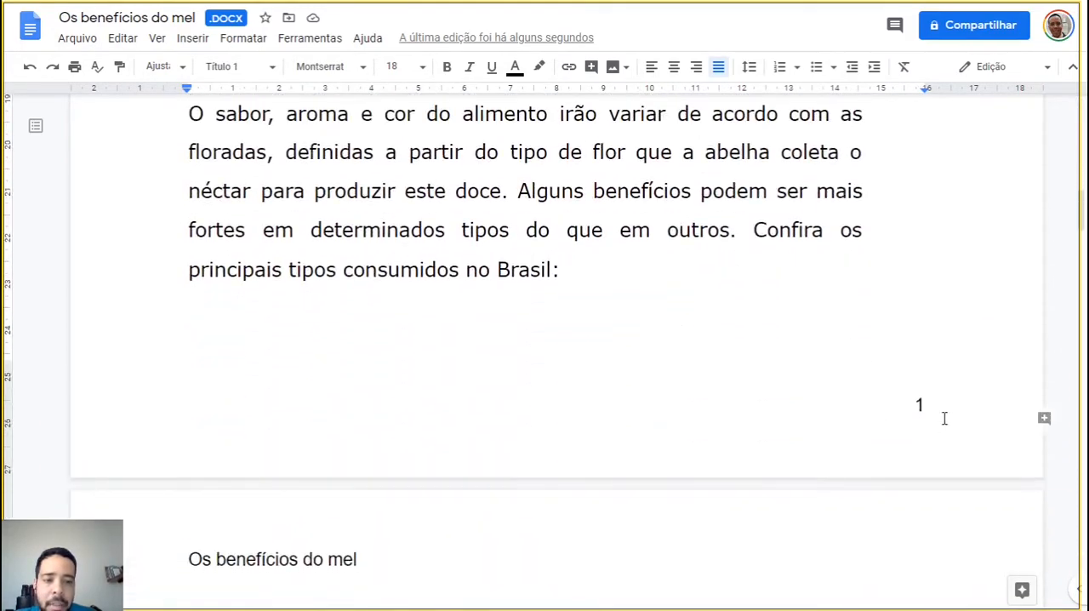
{"action": "scroll", "coordinate": [928, 409], "scroll_direction": "down", "scroll_amount": 3}
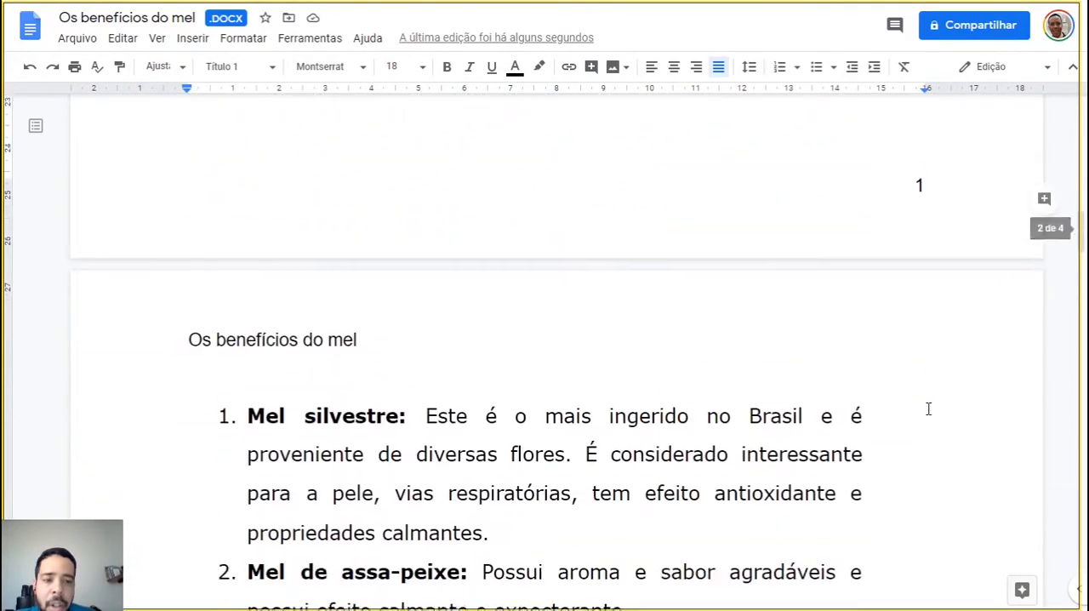
{"action": "scroll", "coordinate": [928, 409], "scroll_direction": "down", "scroll_amount": 14}
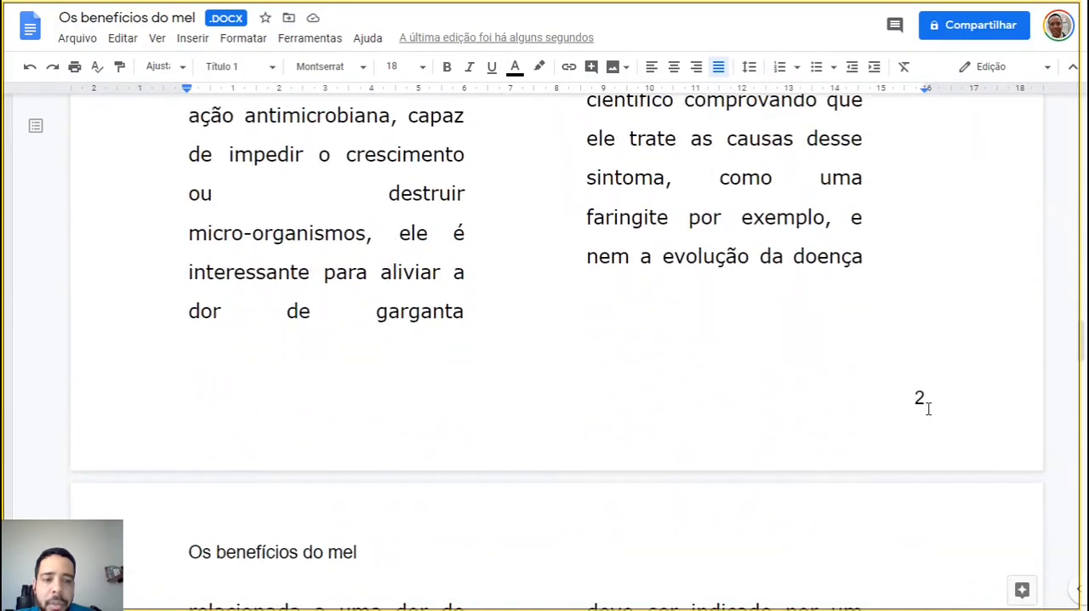
{"action": "scroll", "coordinate": [929, 409], "scroll_direction": "down", "scroll_amount": 18}
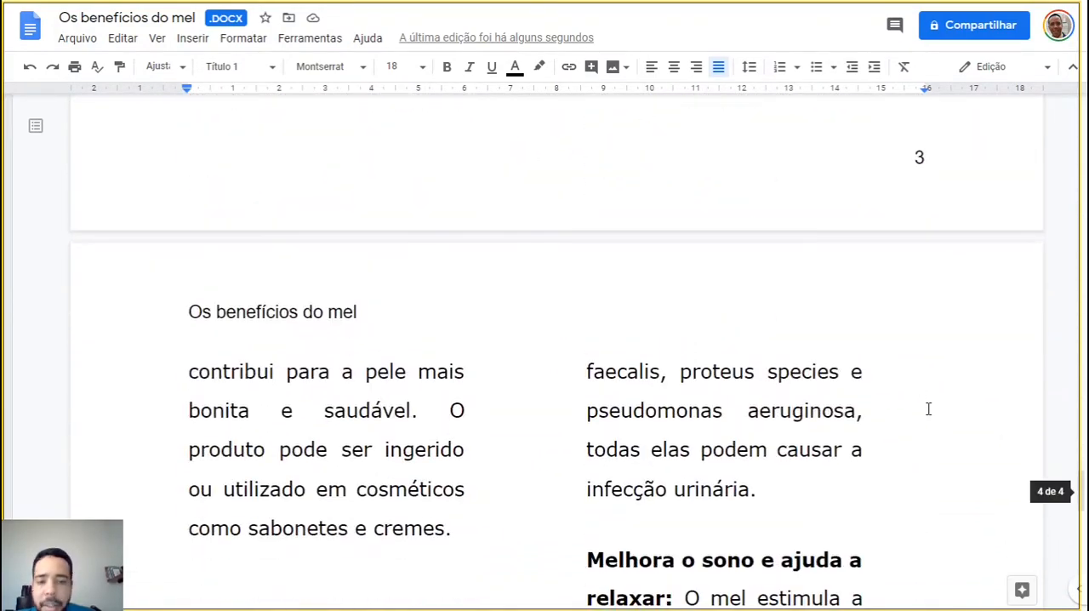
{"action": "scroll", "coordinate": [928, 409], "scroll_direction": "down", "scroll_amount": 2}
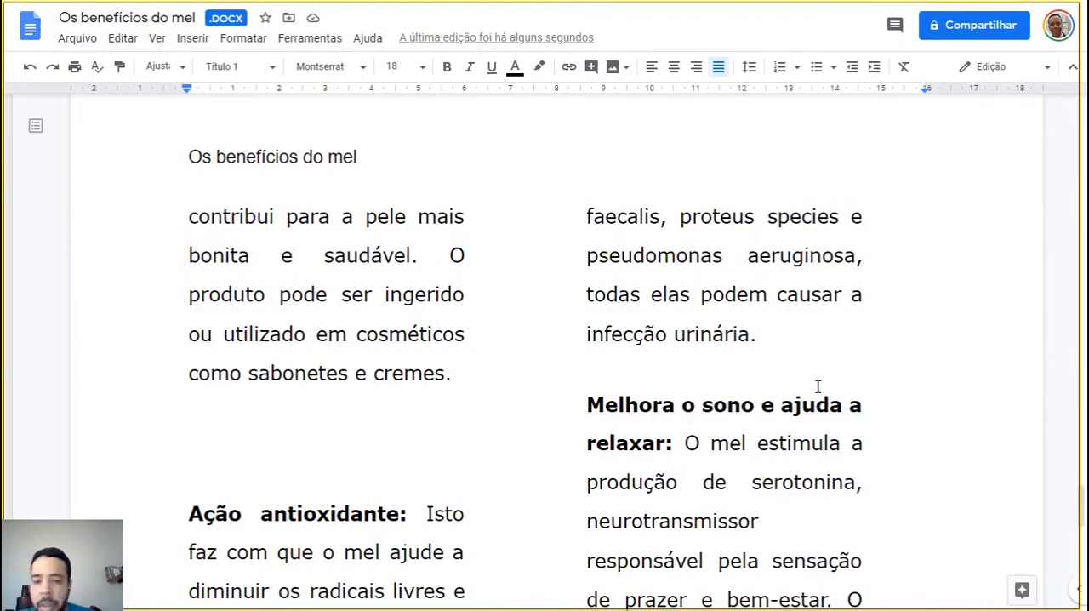
{"action": "scroll", "coordinate": [814, 389], "scroll_direction": "down", "scroll_amount": 9}
{"action": "scroll", "coordinate": [813, 389], "scroll_direction": "down", "scroll_amount": 2}
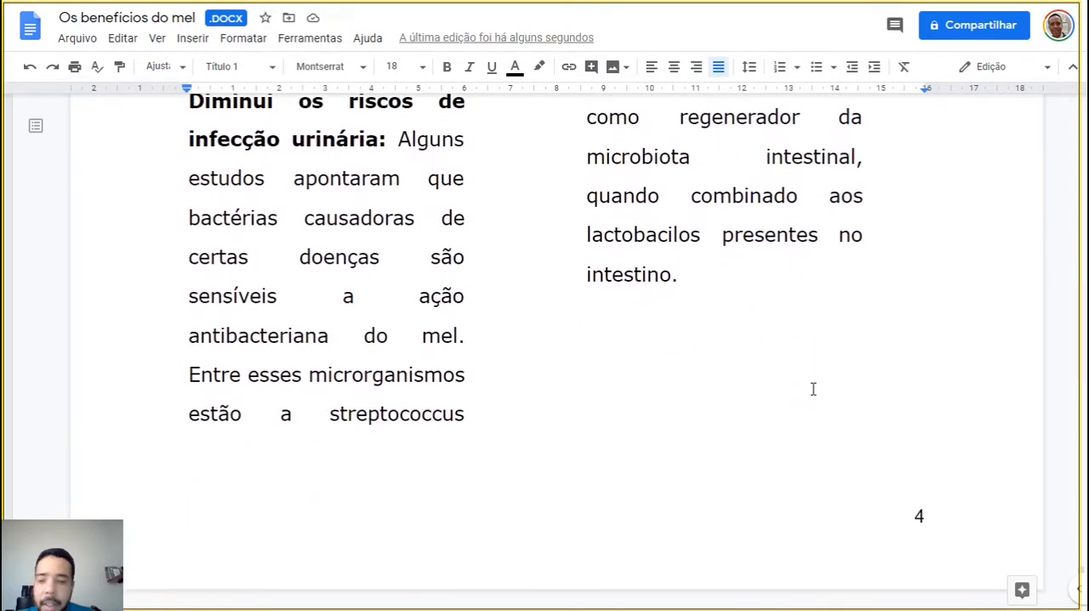
{"action": "scroll", "coordinate": [788, 416], "scroll_direction": "up", "scroll_amount": 6}
{"action": "scroll", "coordinate": [790, 416], "scroll_direction": "up", "scroll_amount": 7}
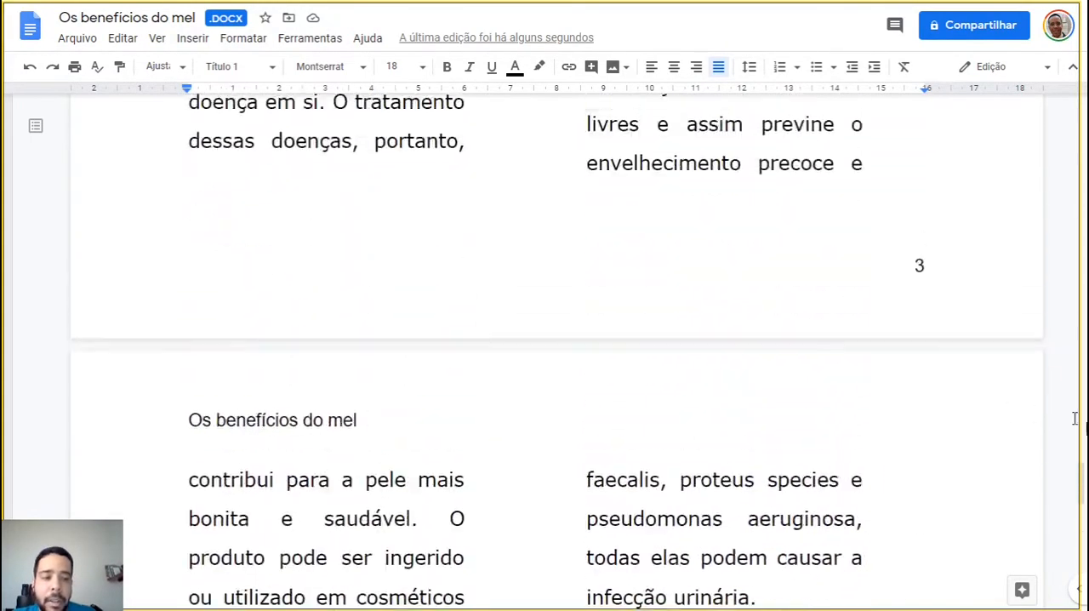
{"action": "left_click_drag", "start_coordinate": [1084, 473], "coordinate": [1085, 104]}
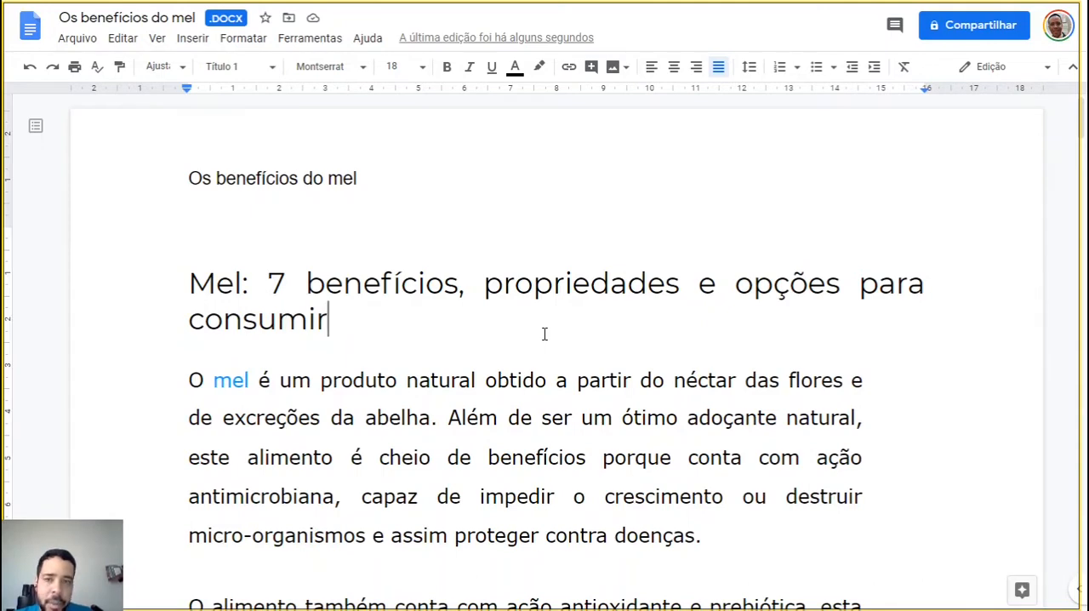
Download the document in Microsoft Word (.docx) format
{"action": "left_click", "coordinate": [78, 38]}
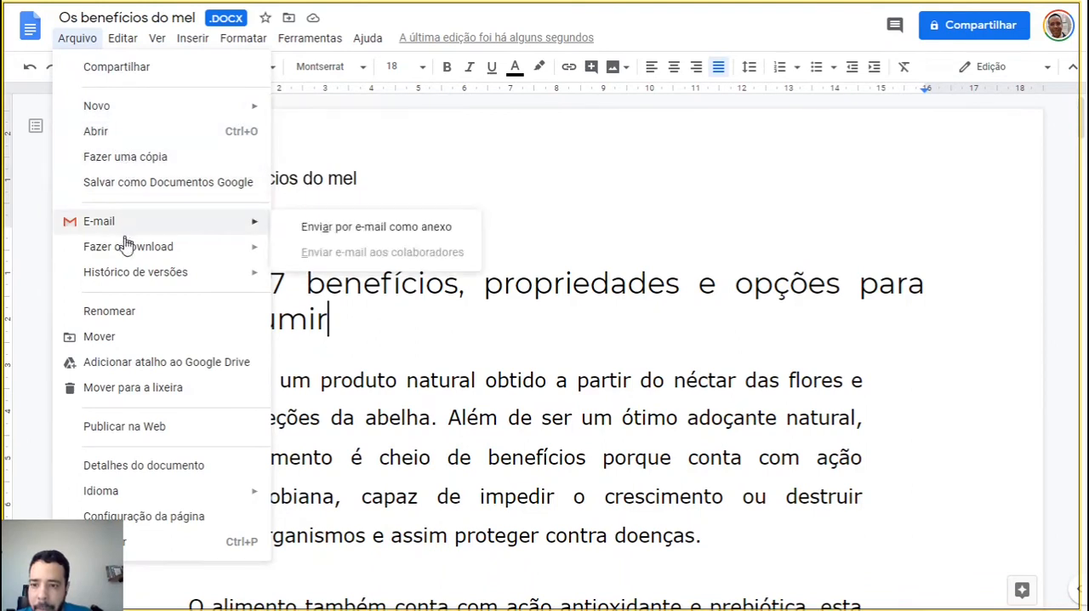
{"action": "mouse_move", "coordinate": [127, 275]}
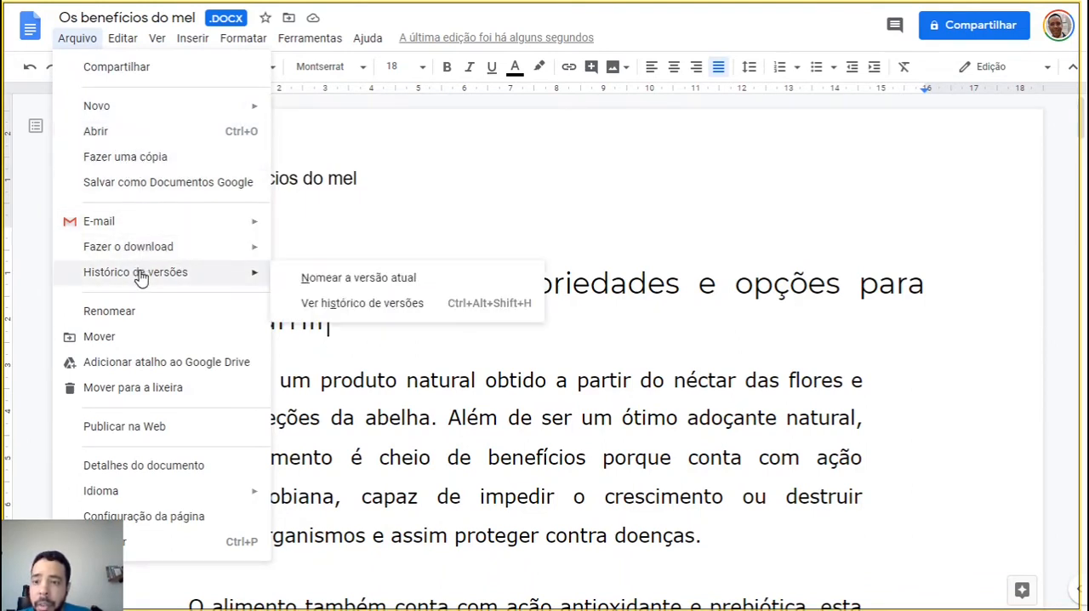
{"action": "mouse_move", "coordinate": [148, 246]}
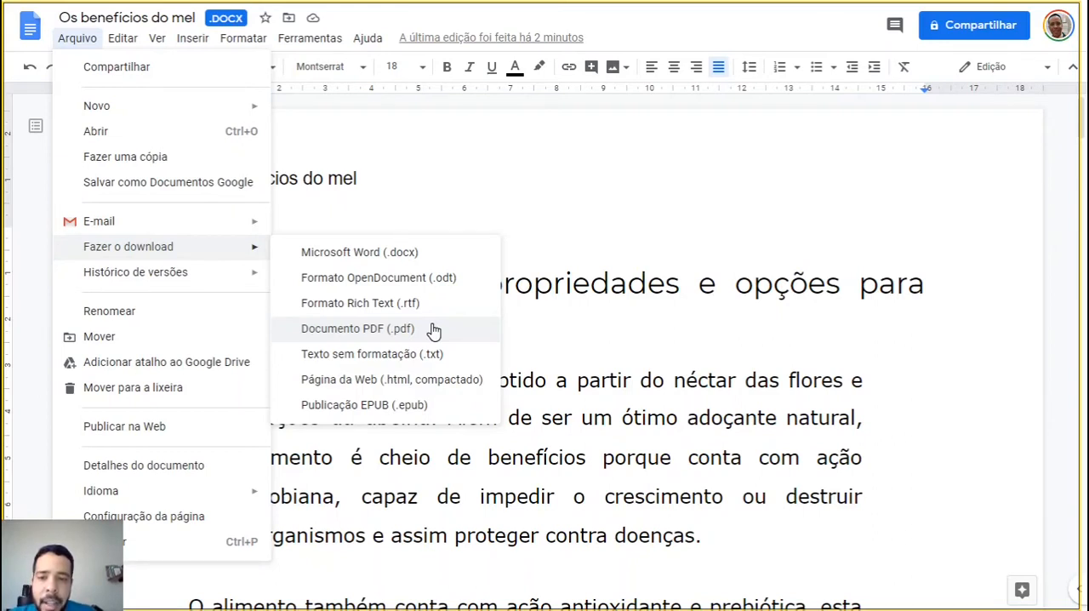
{"action": "left_click", "coordinate": [445, 255]}
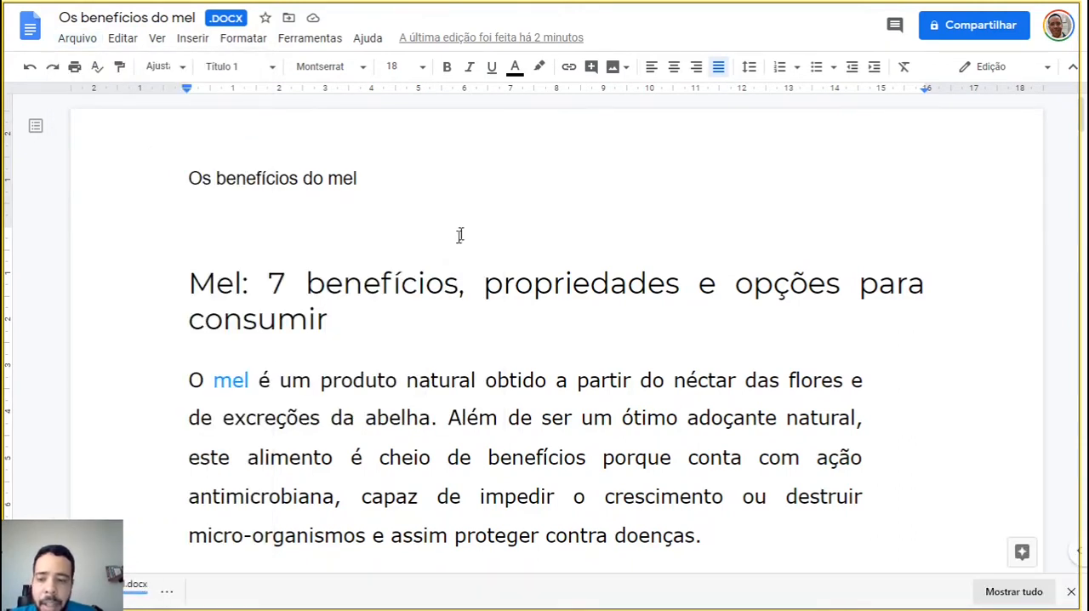
Open the downloaded .docx file in Word and enable editing
{"action": "left_click", "coordinate": [167, 594]}
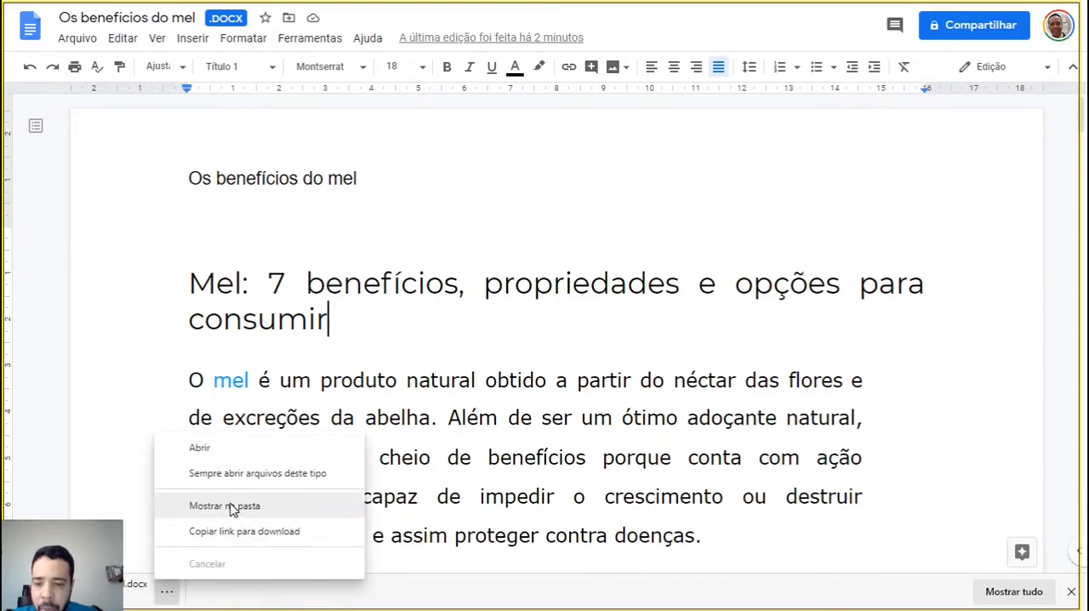
{"action": "left_click", "coordinate": [213, 448]}
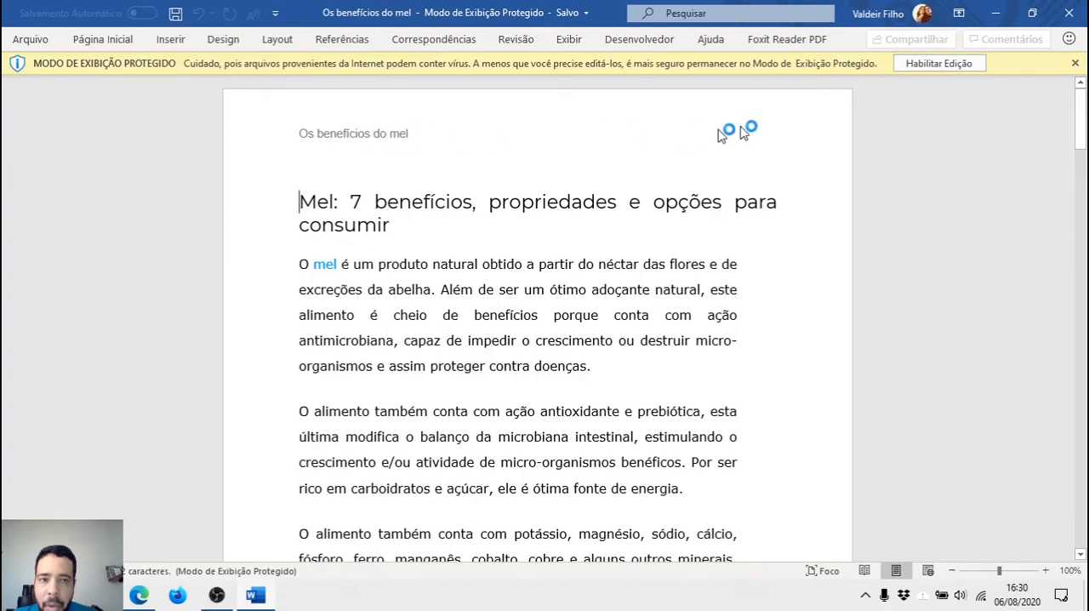
{"action": "left_click", "coordinate": [939, 64]}
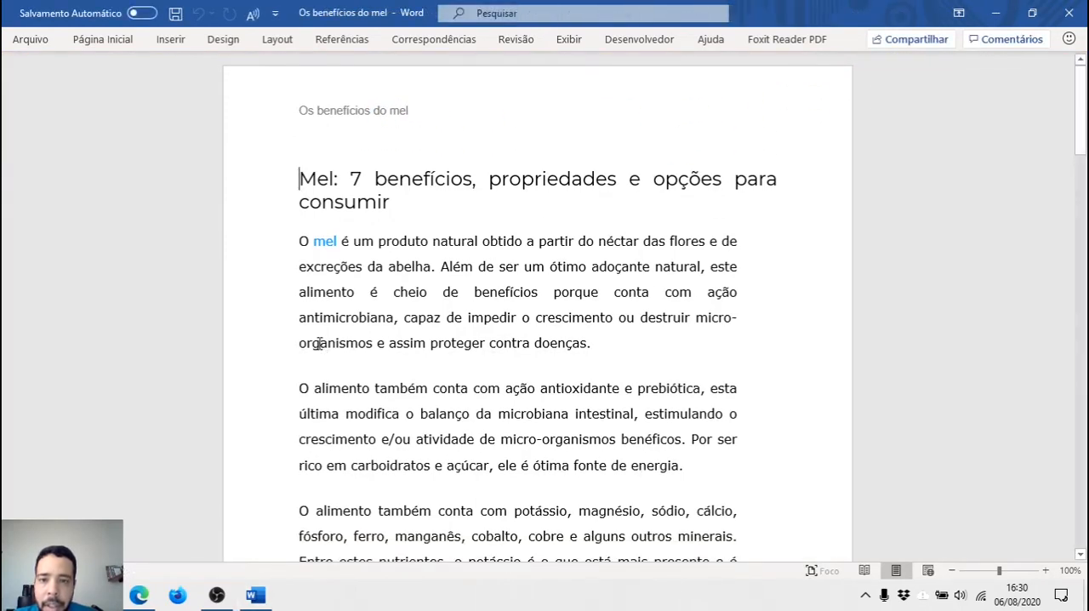
Examine the header, page numbers, numbered list and two-column text in Word down to the third page, and close Word
{"action": "scroll", "coordinate": [319, 343], "scroll_direction": "down", "scroll_amount": 4}
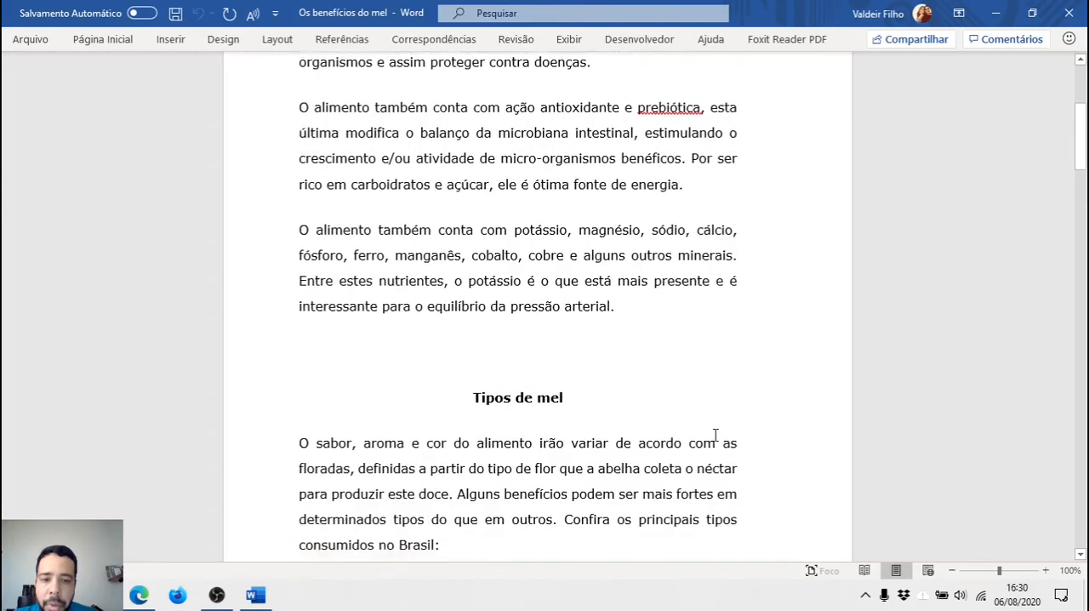
{"action": "scroll", "coordinate": [715, 436], "scroll_direction": "down", "scroll_amount": 4}
{"action": "scroll", "coordinate": [528, 360], "scroll_direction": "down", "scroll_amount": 4}
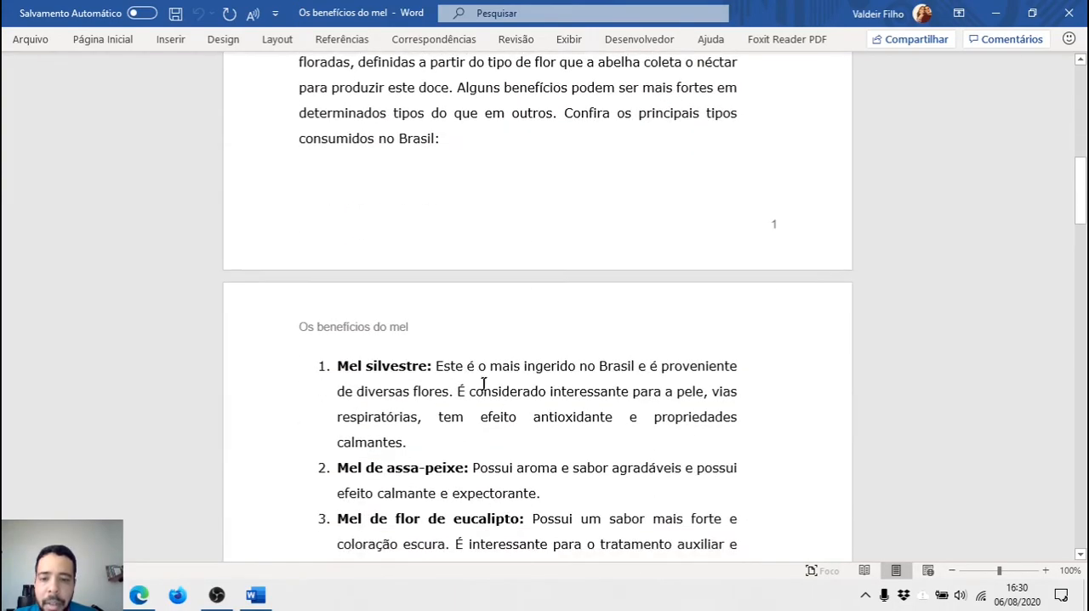
{"action": "scroll", "coordinate": [417, 382], "scroll_direction": "down", "scroll_amount": 8}
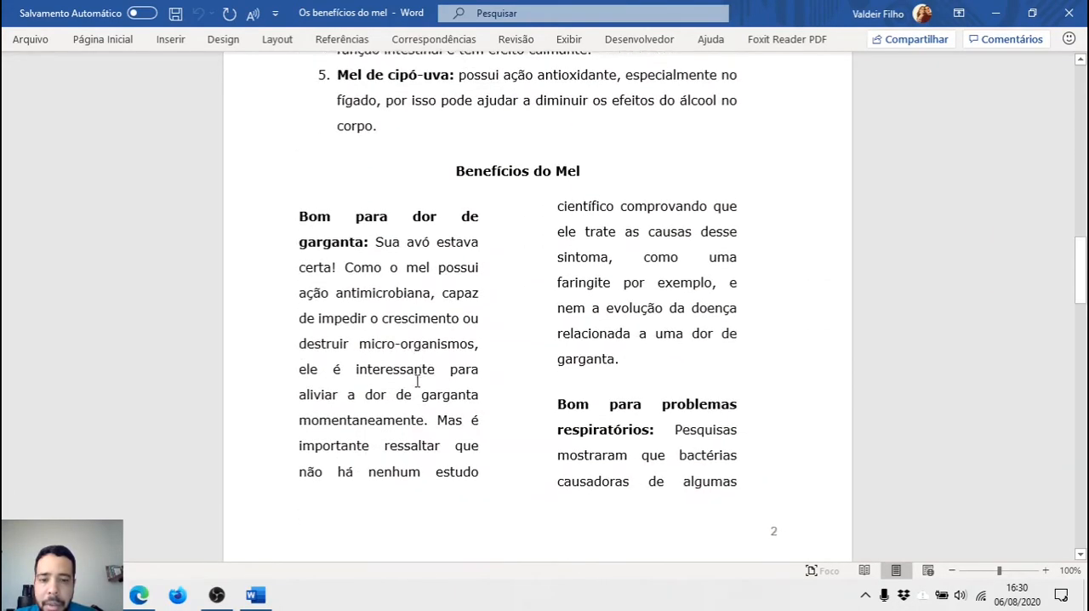
{"action": "scroll", "coordinate": [417, 383], "scroll_direction": "down", "scroll_amount": 5}
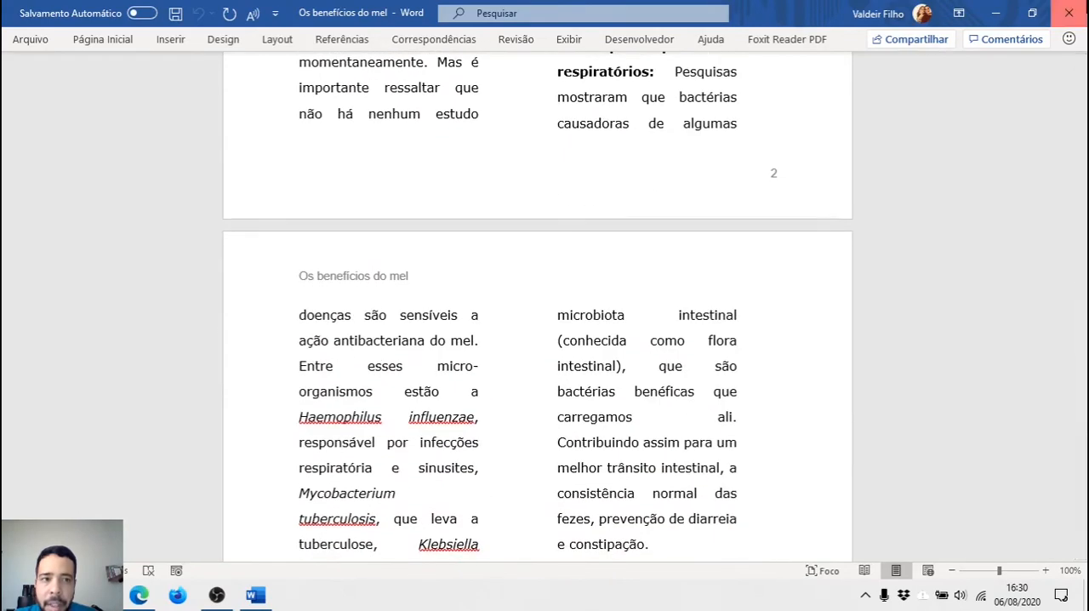
{"action": "left_click", "coordinate": [1069, 12]}
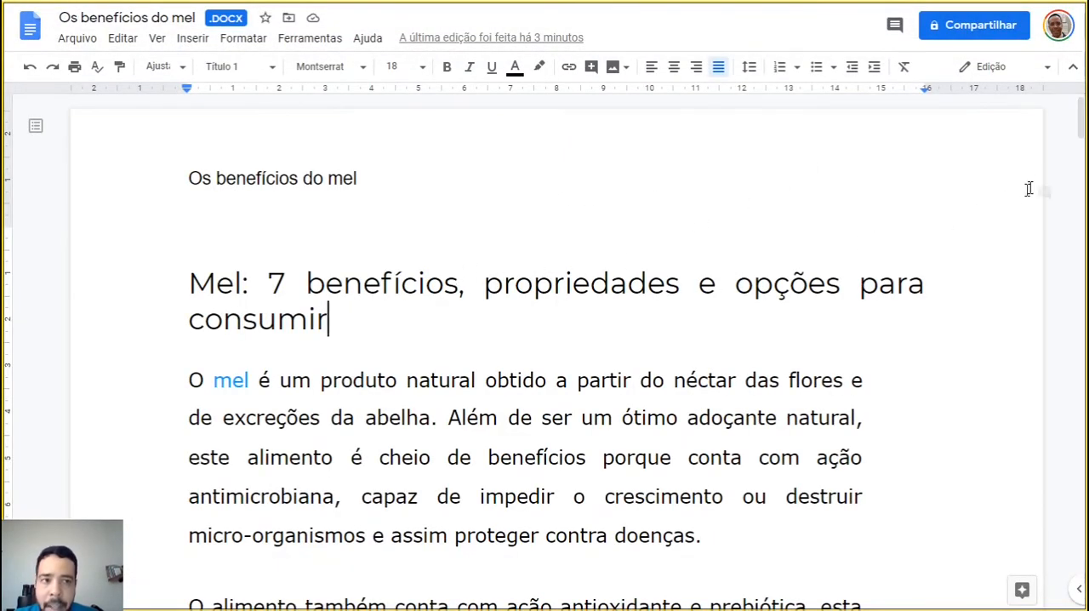
Open the document's sharing options, review the permission settings for editors, viewers and commenters, and return to adding people
{"action": "left_click", "coordinate": [985, 29]}
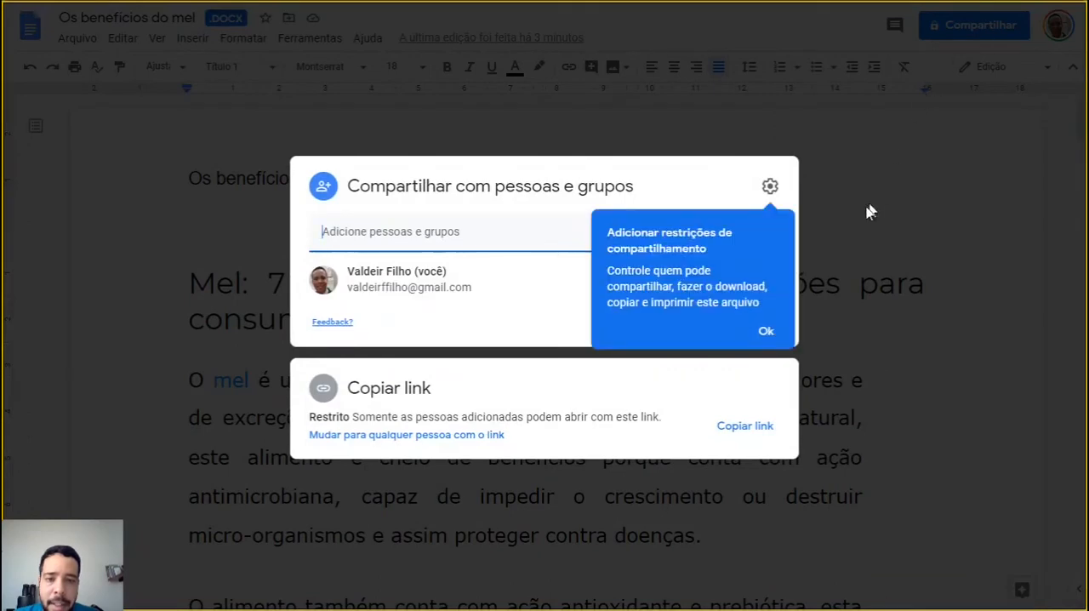
{"action": "left_click", "coordinate": [765, 330]}
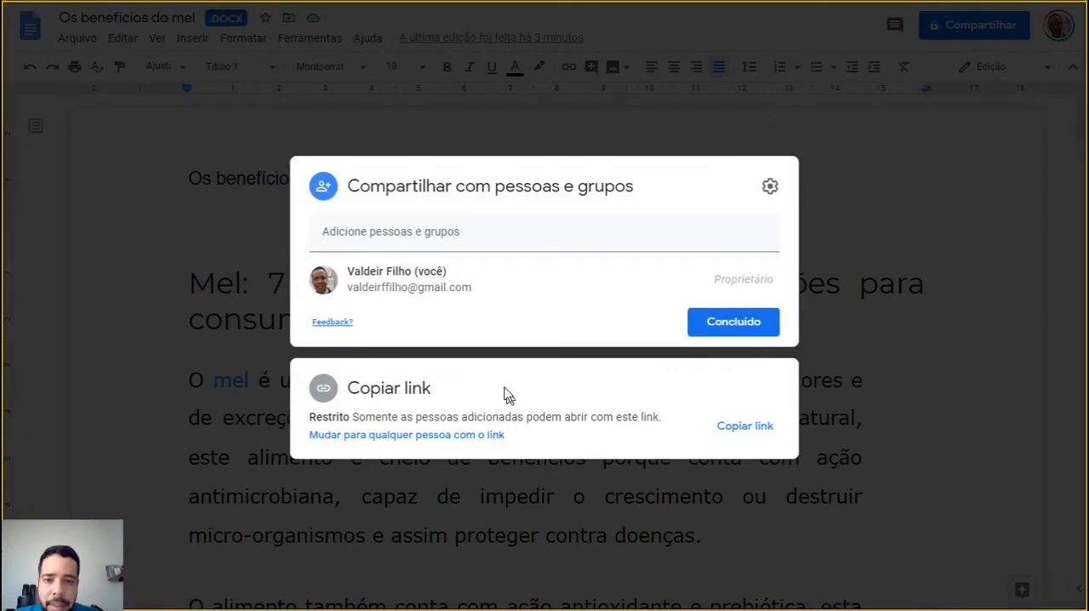
{"action": "left_click", "coordinate": [770, 187]}
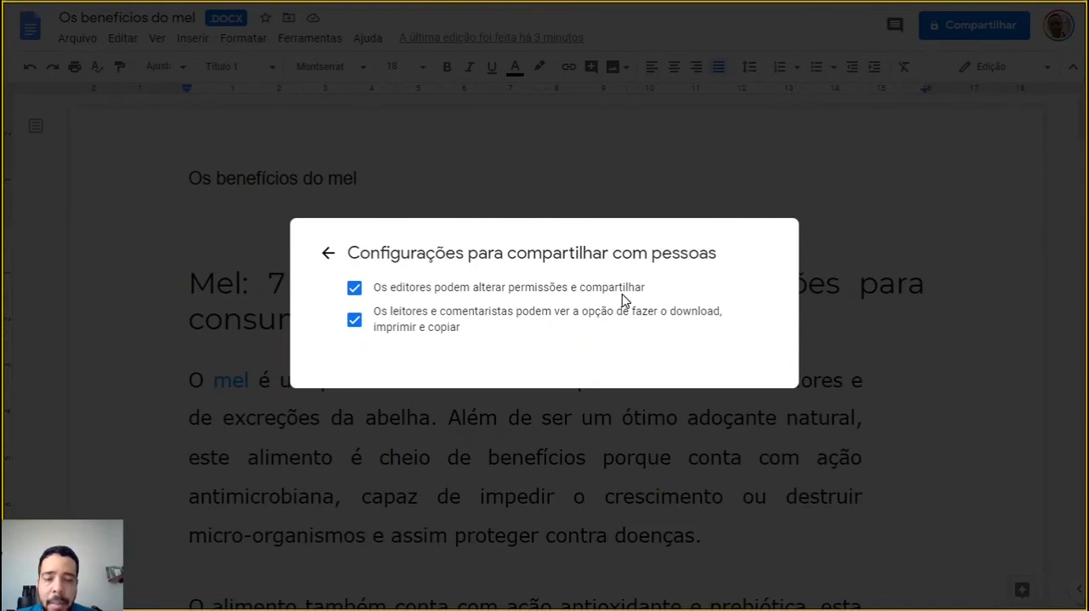
{"action": "left_click", "coordinate": [330, 255]}
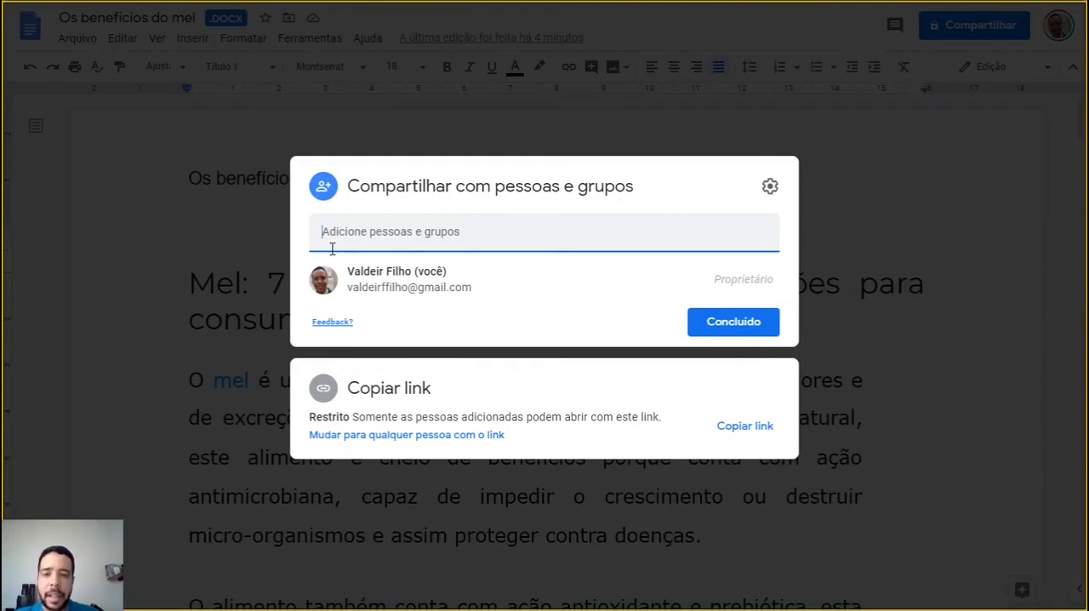
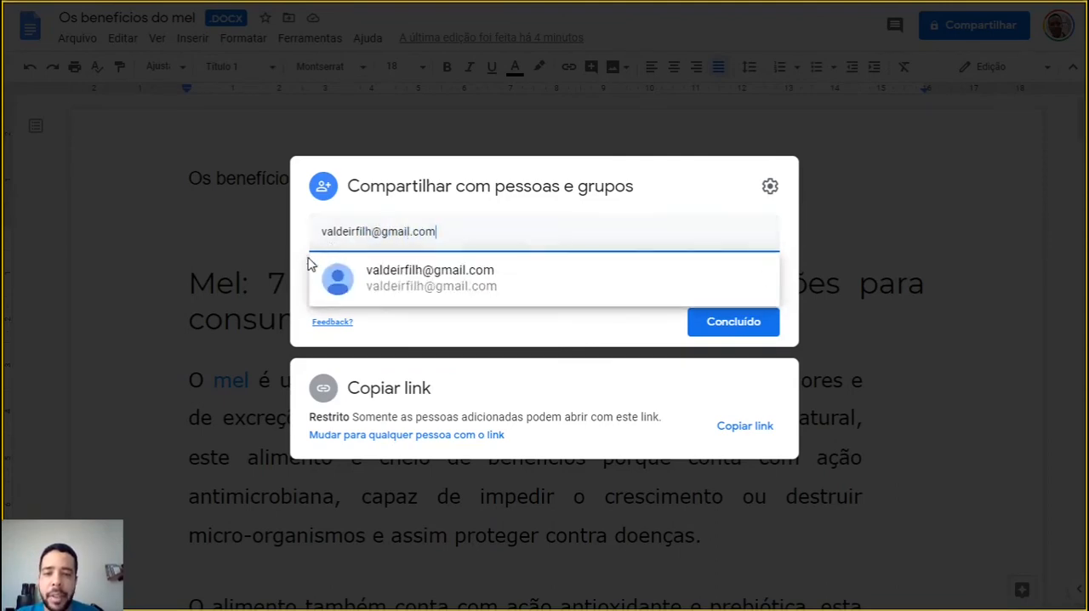
Add the recipient's e-mail address to the people the document is shared with
{"action": "left_click", "coordinate": [528, 283]}
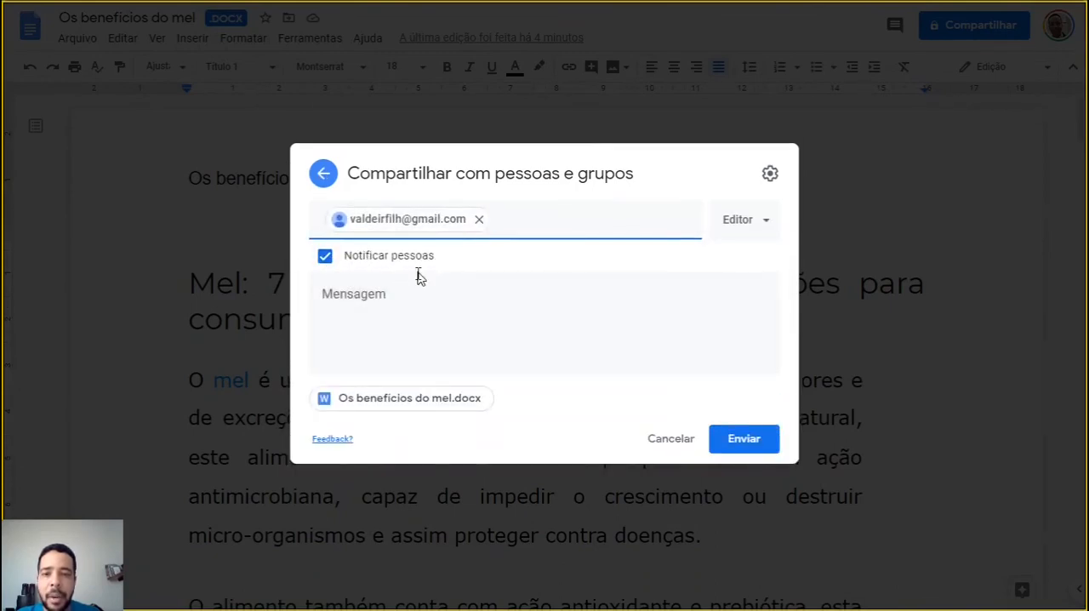
Write the sharing notification message "Me ajude a construir este documento." with "Obrigado" on a second line
{"action": "left_click", "coordinate": [397, 292]}
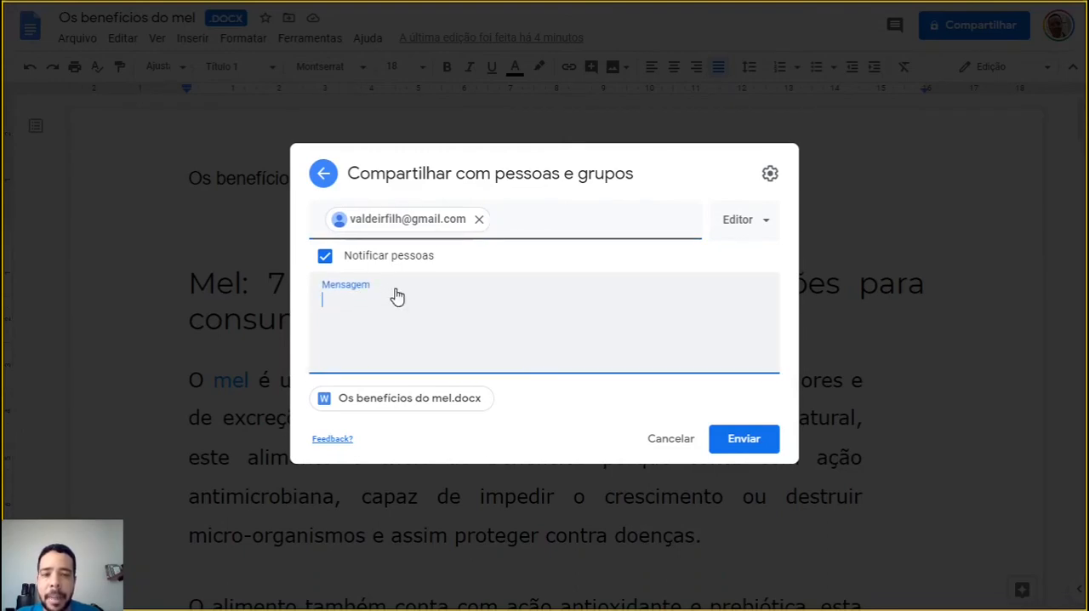
{"action": "left_click", "coordinate": [754, 220]}
{"action": "left_click", "coordinate": [757, 220]}
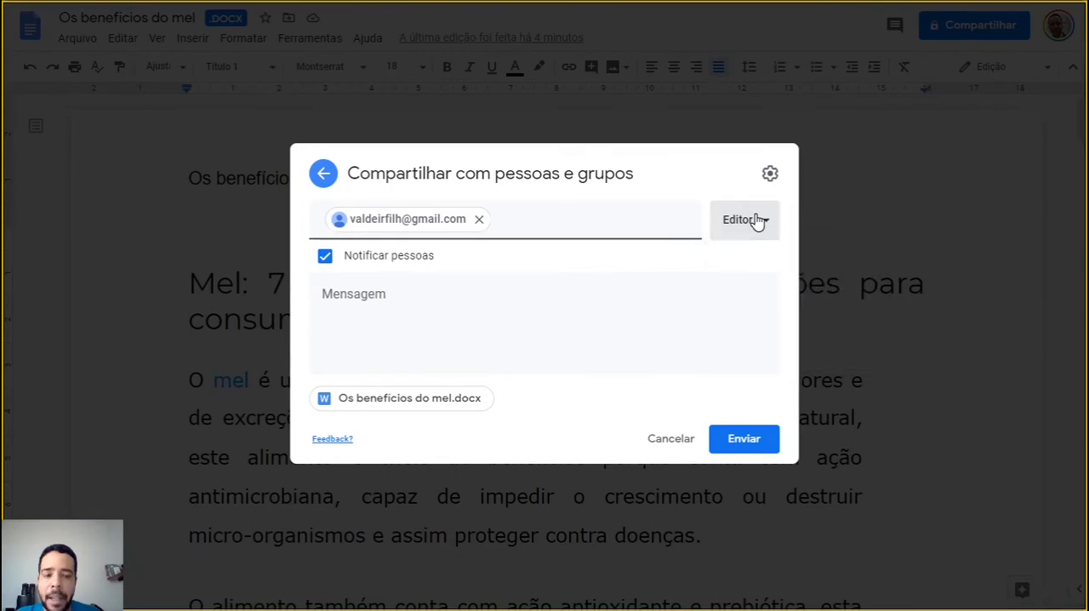
{"action": "left_click", "coordinate": [423, 307]}
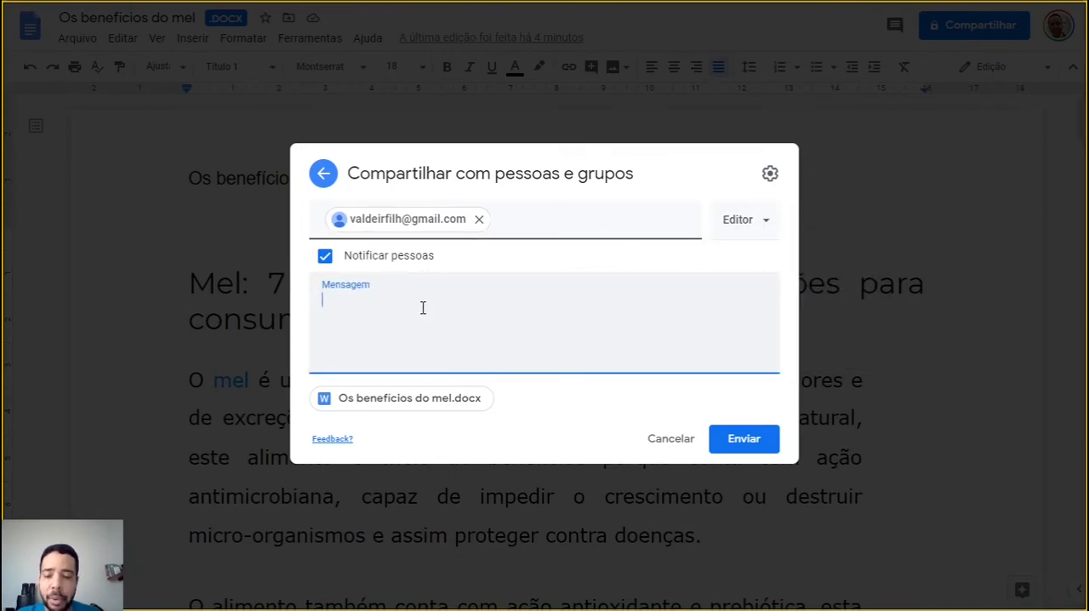
{"action": "type", "text": "Me "}
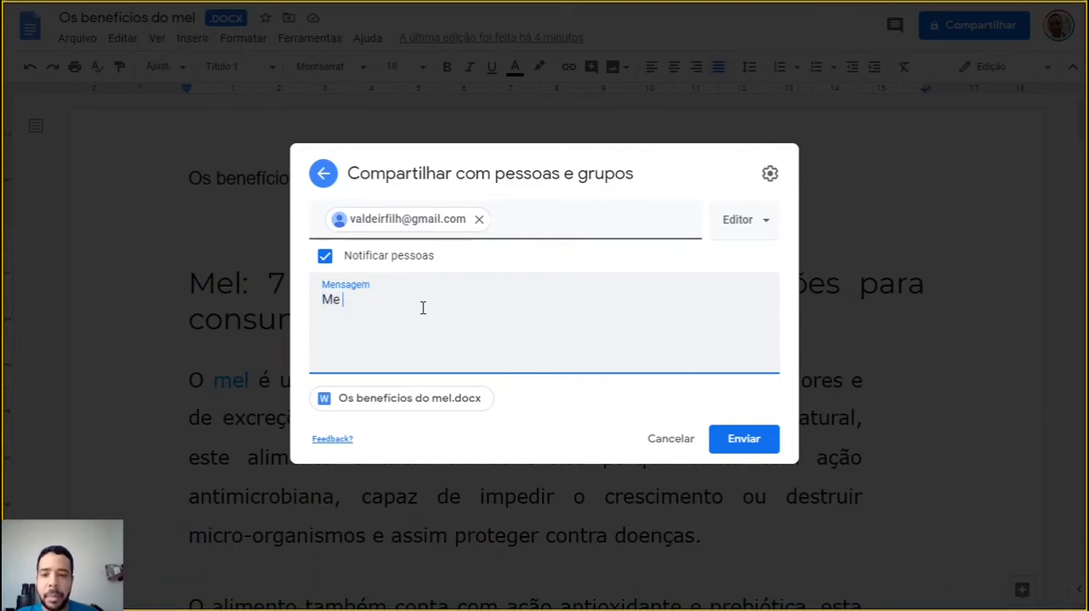
{"action": "type", "text": "ajude a constr"}
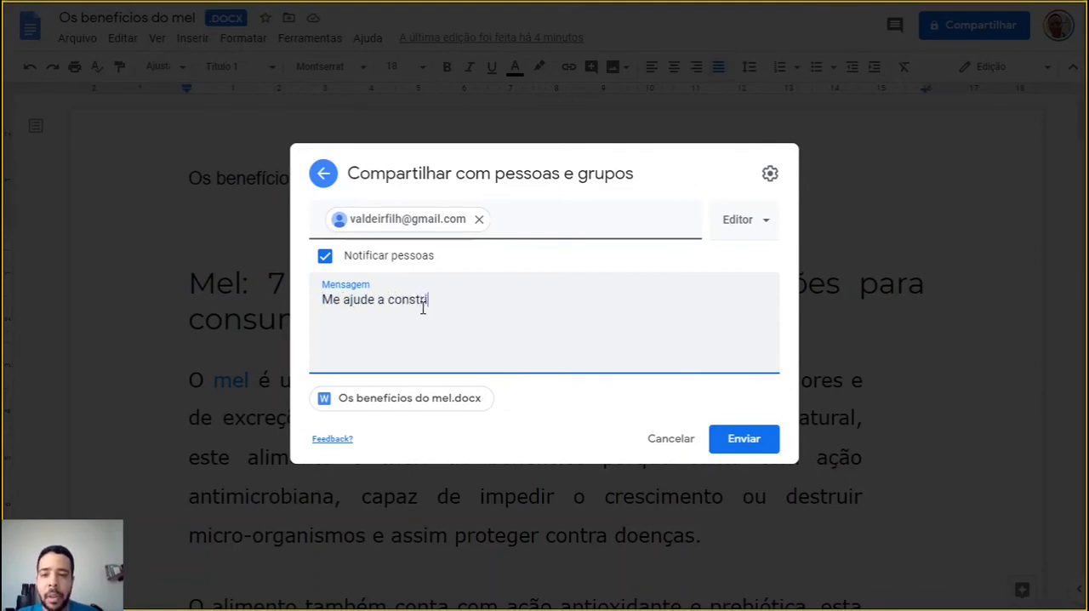
{"action": "type", "text": "uir e"}
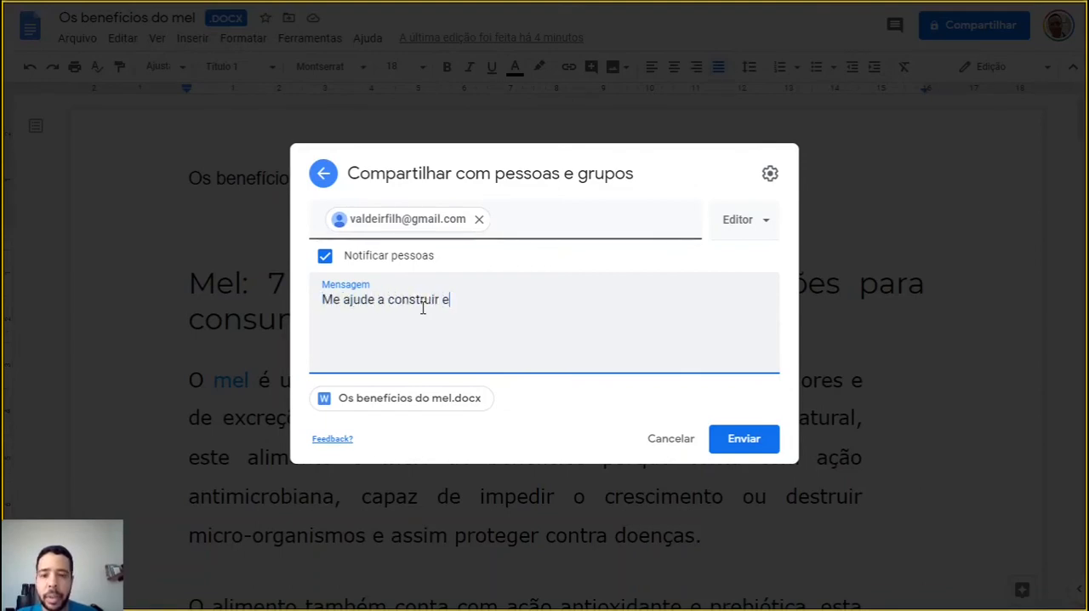
{"action": "type", "text": "ste document"}
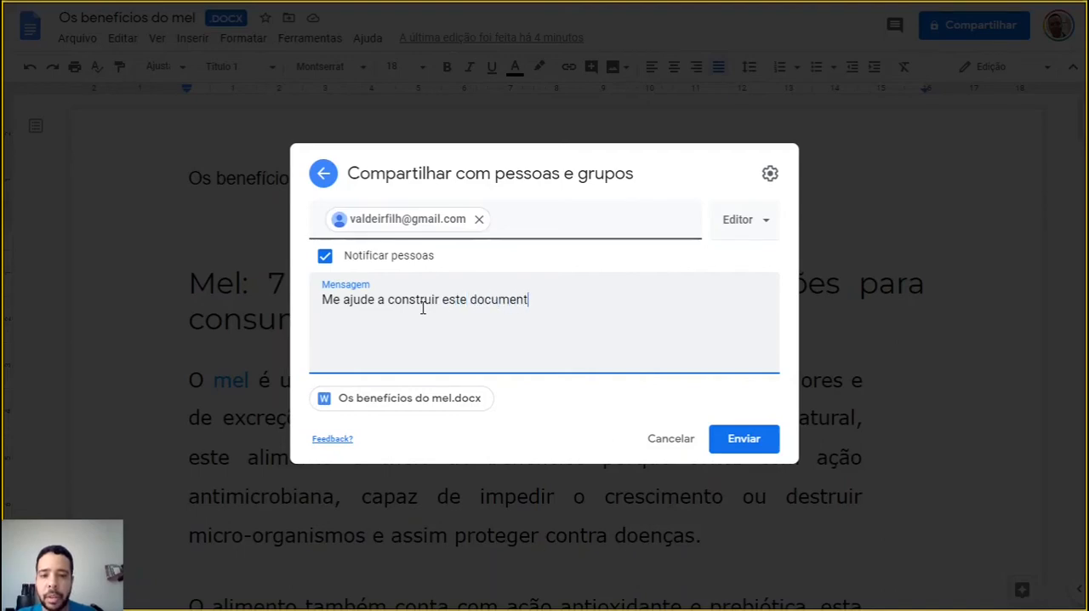
{"action": "type", "text": "o."}
{"action": "key", "text": "Return"}
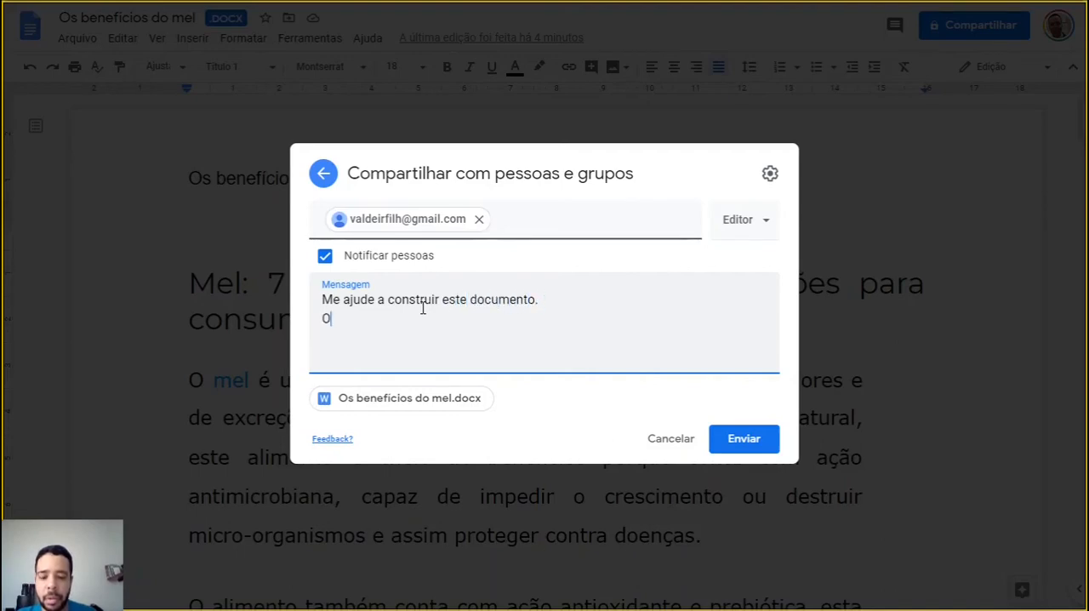
{"action": "type", "text": "Obrigado"}
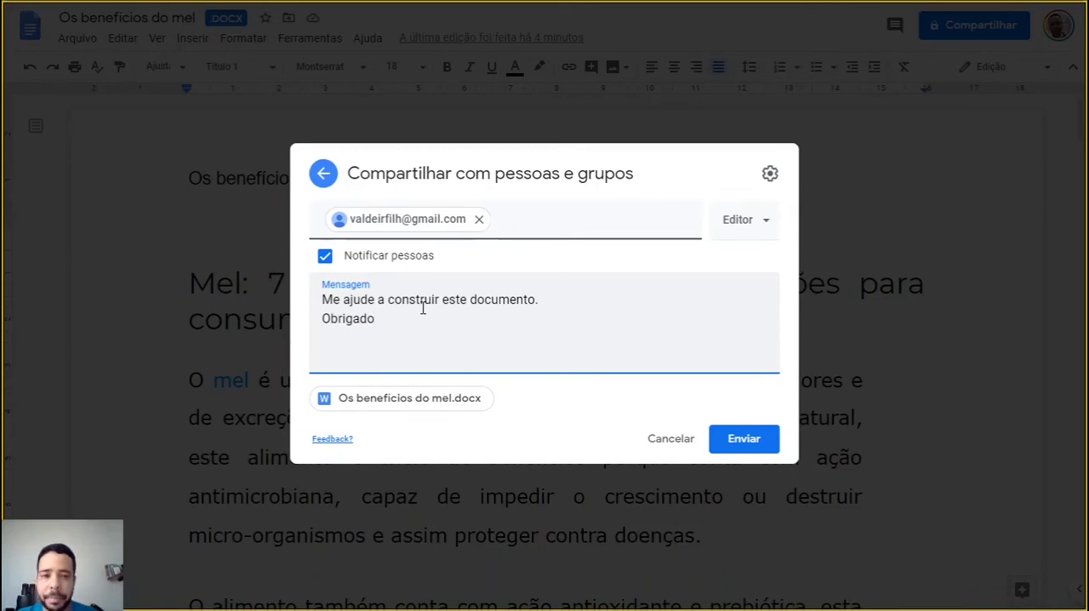
Choose Editor as the recipient's permission and send the sharing invitation
{"action": "left_click", "coordinate": [754, 229]}
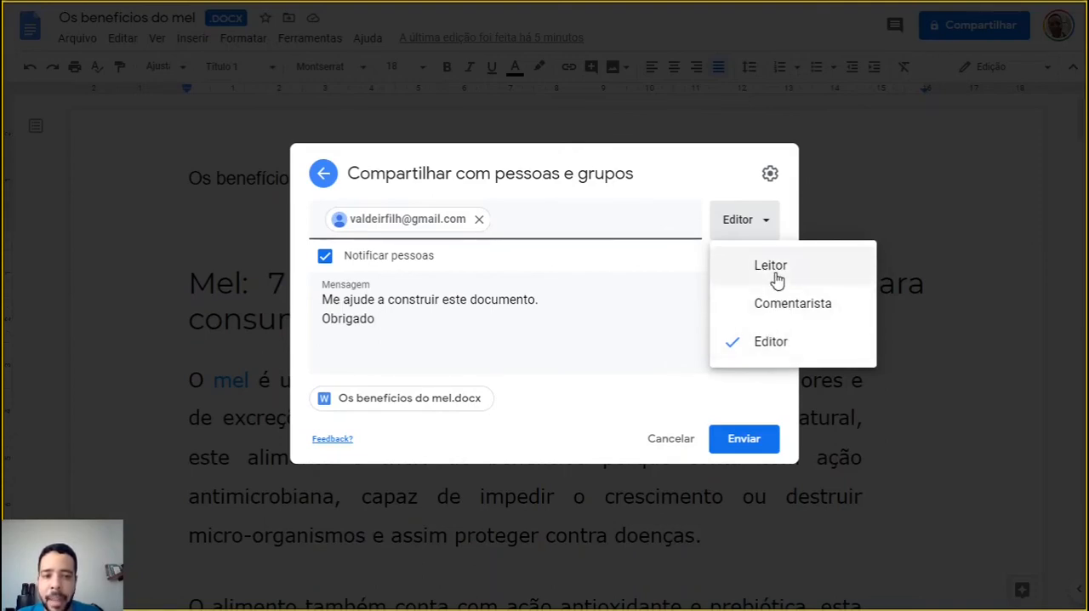
{"action": "left_click", "coordinate": [784, 345]}
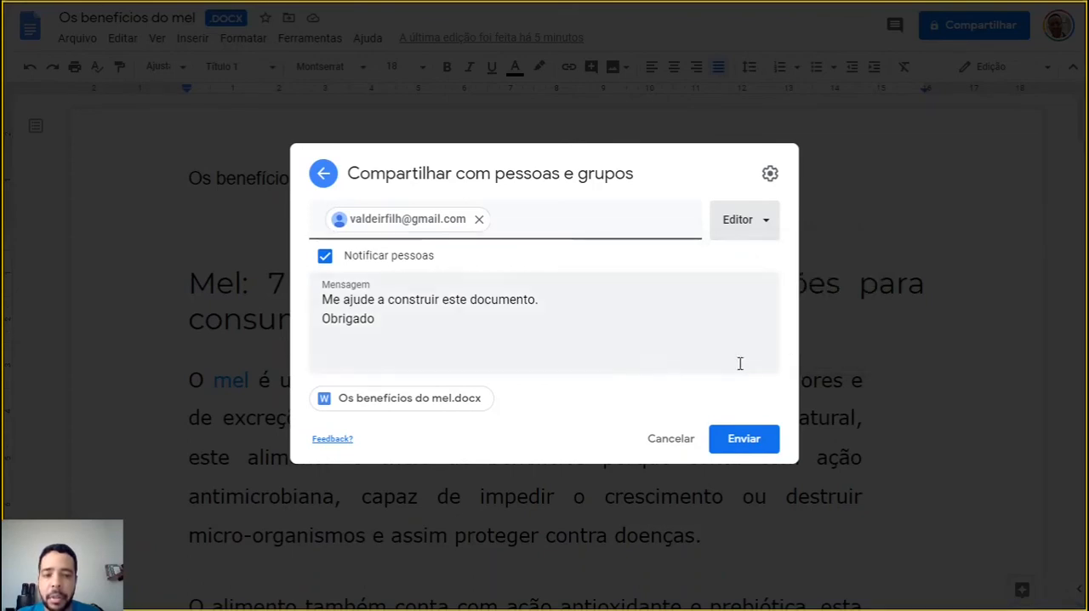
{"action": "left_click", "coordinate": [746, 443]}
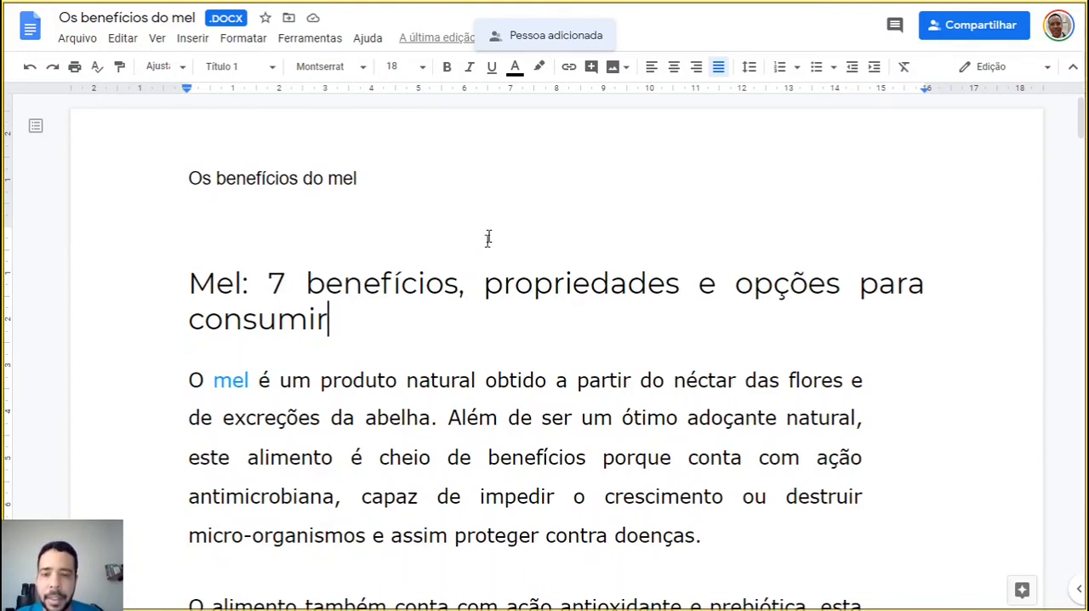
Switch to Chrome, replace the honey article's tab with a new one, and open an incognito window
{"action": "key", "text": "alt+Tab"}
{"action": "key", "text": "alt+Tab"}
{"action": "key", "text": "alt+Tab"}
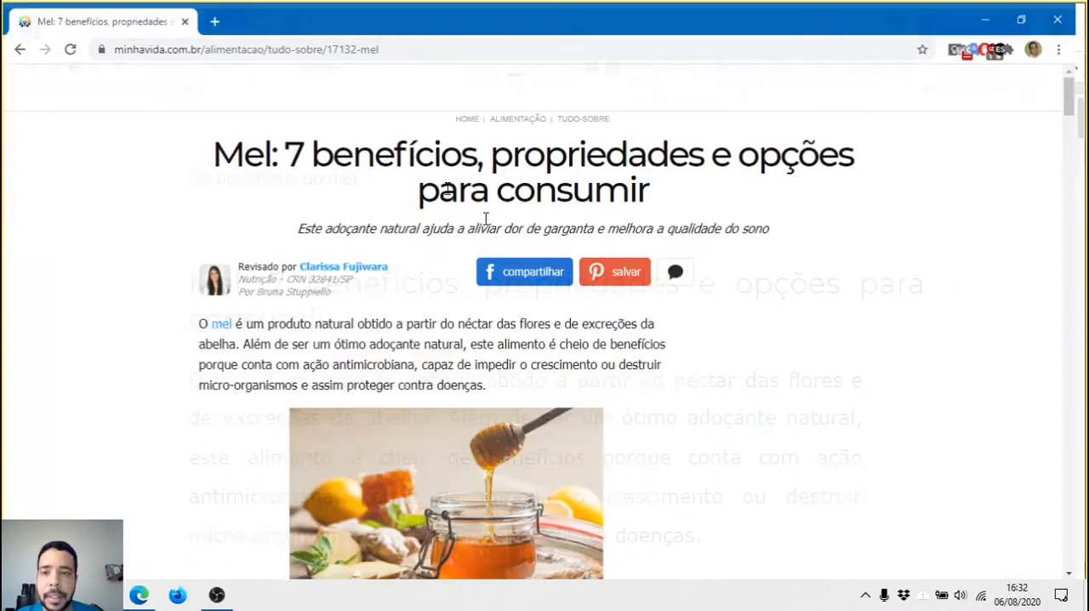
{"action": "left_click", "coordinate": [214, 13]}
{"action": "left_click", "coordinate": [183, 12]}
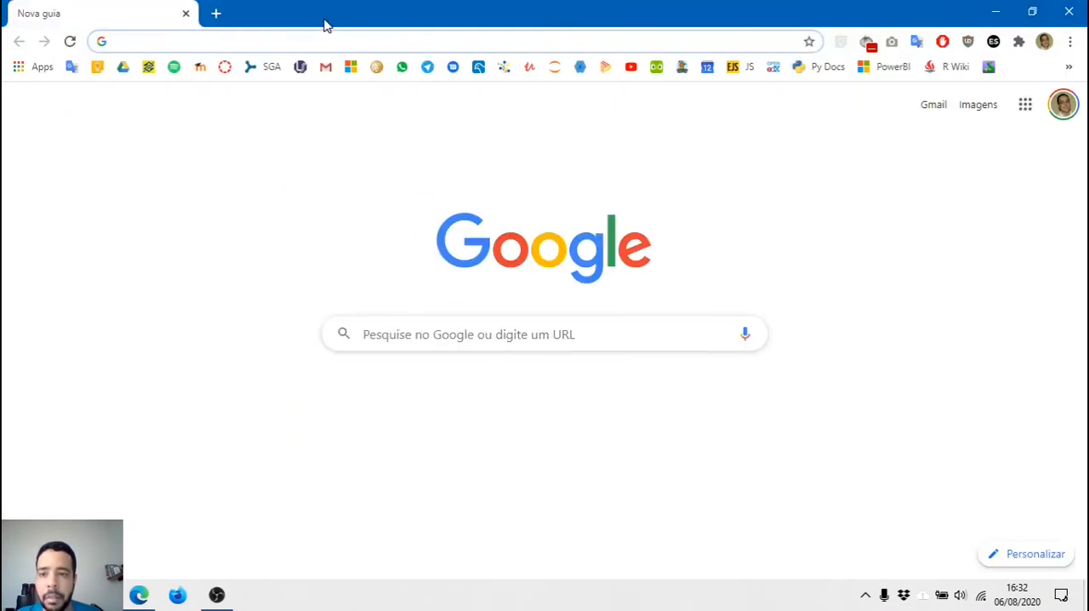
{"action": "key", "text": "ctrl+shift+n"}
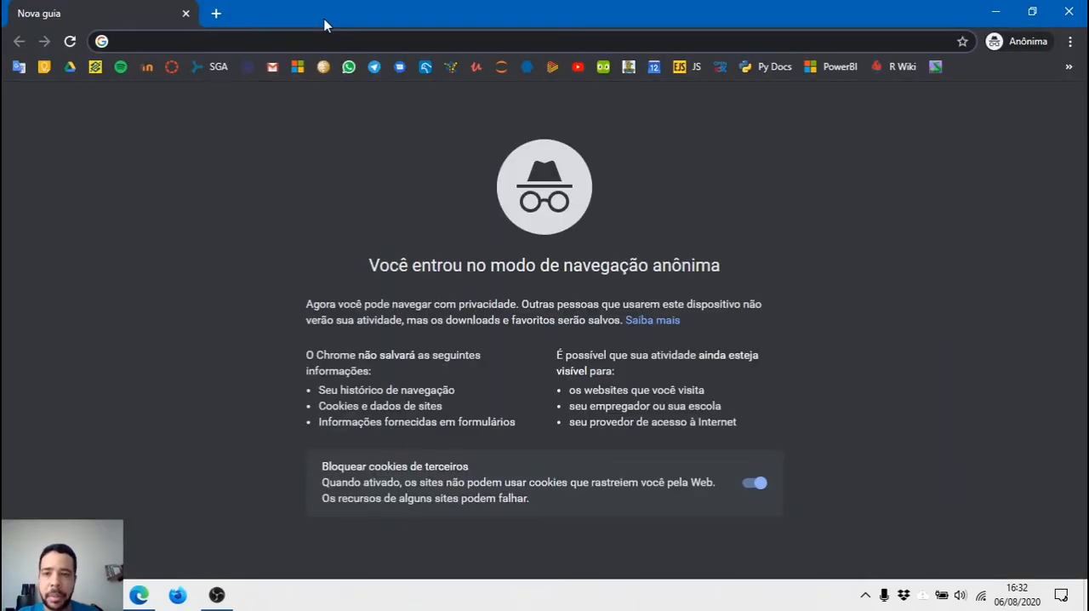
Search the web for "gmail" and open the Gmail page from the results
{"action": "type", "text": "mail"}
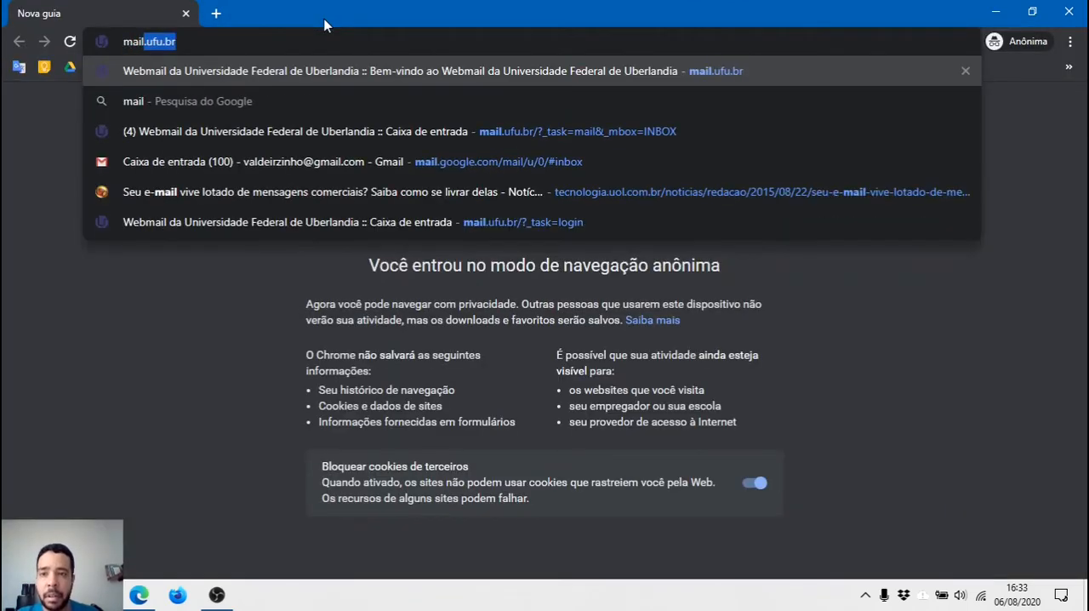
{"action": "type", "text": "l."}
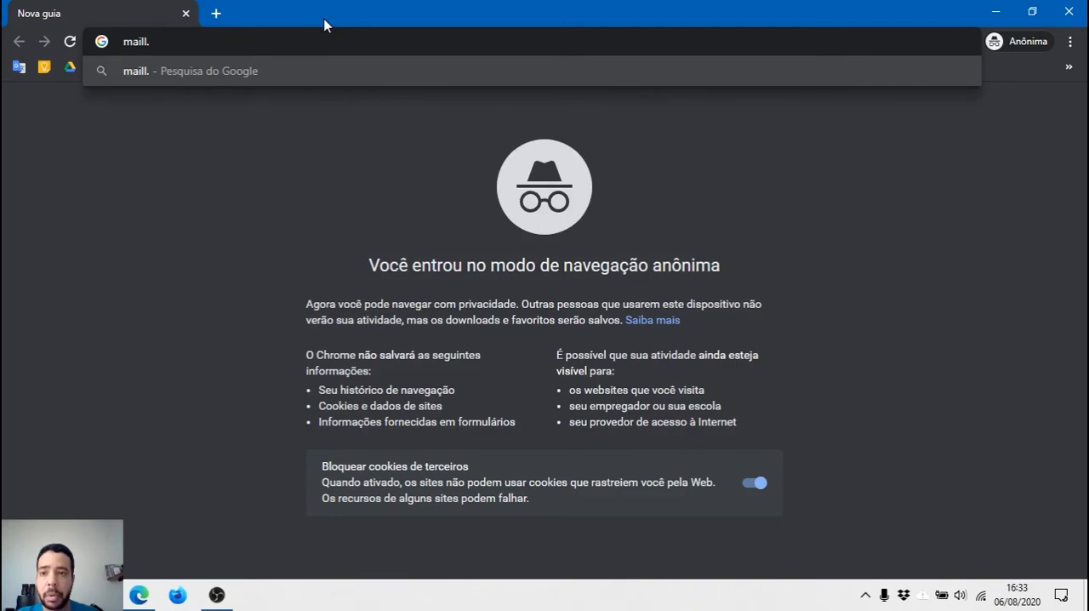
{"action": "type", "text": "goole"}
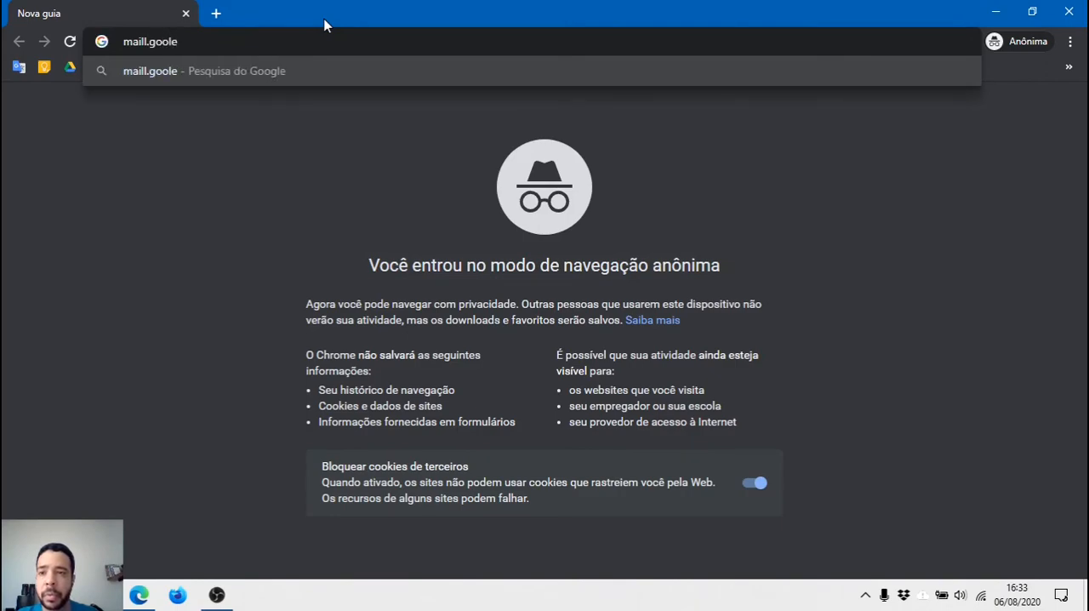
{"action": "key", "text": "BackSpace"}
{"action": "key", "text": "BackSpace"}
{"action": "key", "text": "BackSpace"}
{"action": "key", "text": "BackSpace"}
{"action": "key", "text": "BackSpace"}
{"action": "key", "text": "BackSpace"}
{"action": "key", "text": "BackSpace"}
{"action": "key", "text": "BackSpace"}
{"action": "key", "text": "BackSpace"}
{"action": "key", "text": "BackSpace"}
{"action": "key", "text": "BackSpace"}
{"action": "type", "text": "gmail"}
{"action": "key", "text": "Return"}
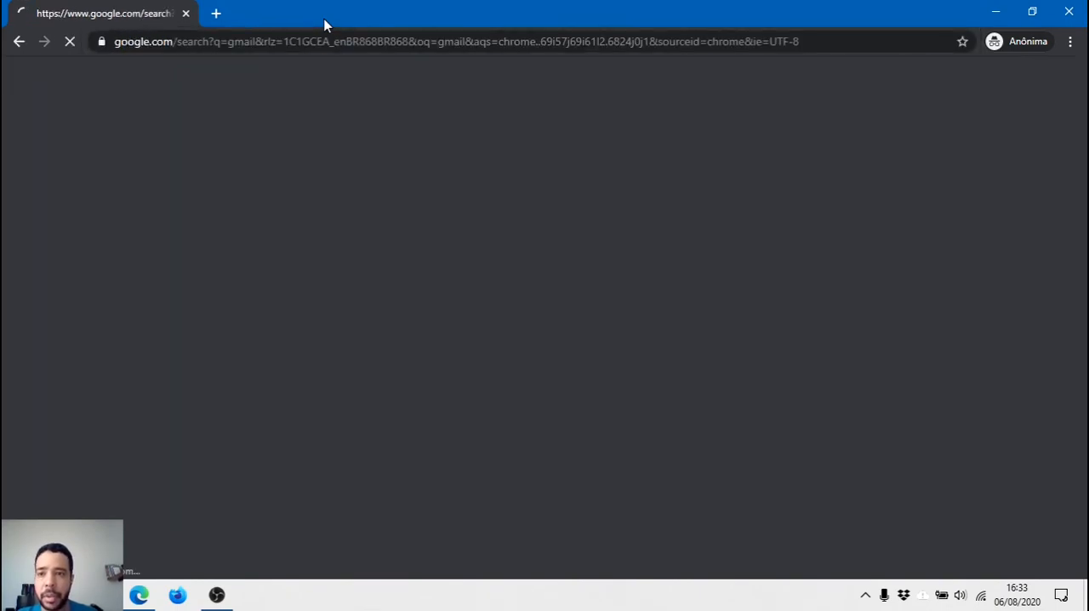
{"action": "left_click", "coordinate": [174, 481]}
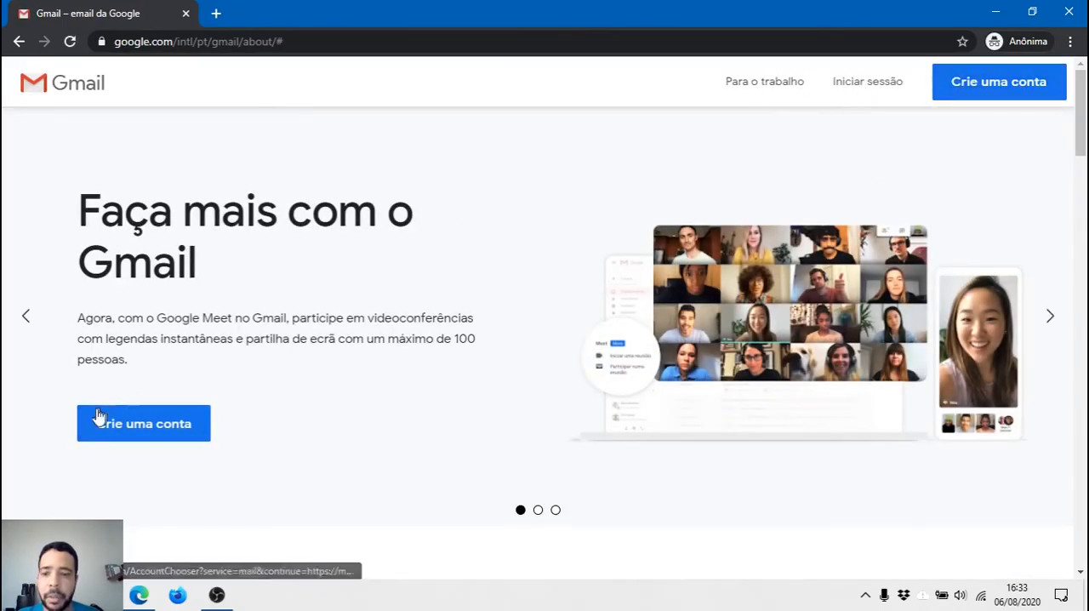
Sign in to Gmail with the recipient's account name and account password
{"action": "left_click", "coordinate": [29, 323]}
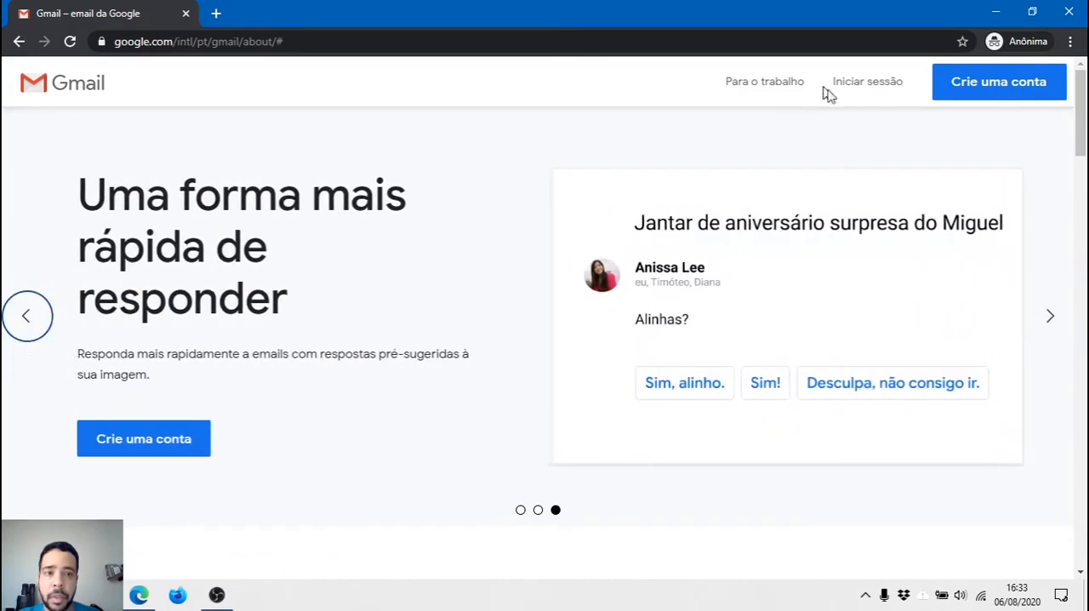
{"action": "left_click", "coordinate": [868, 89]}
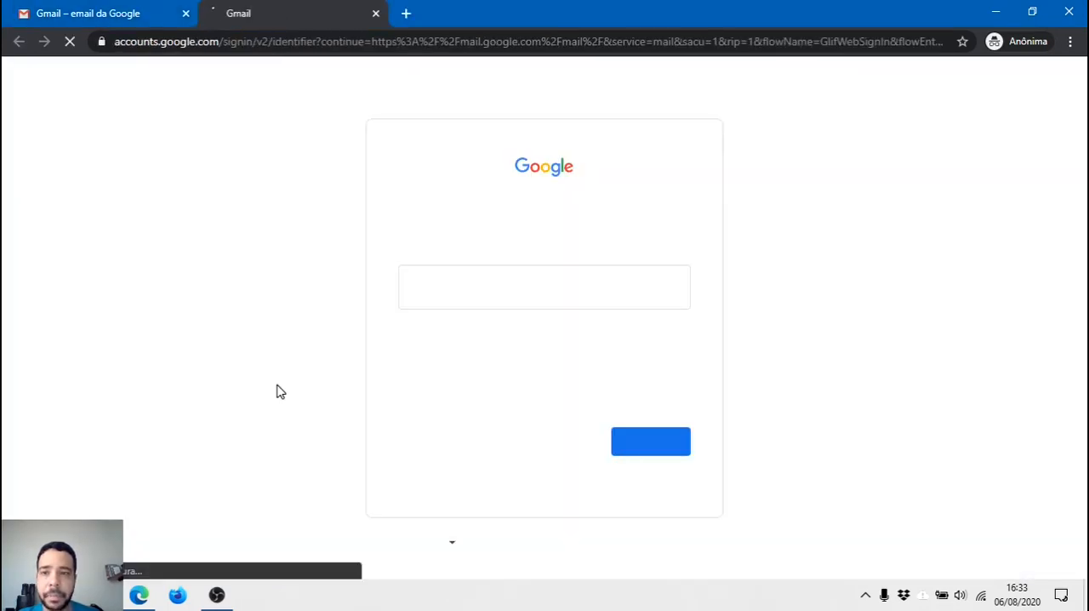
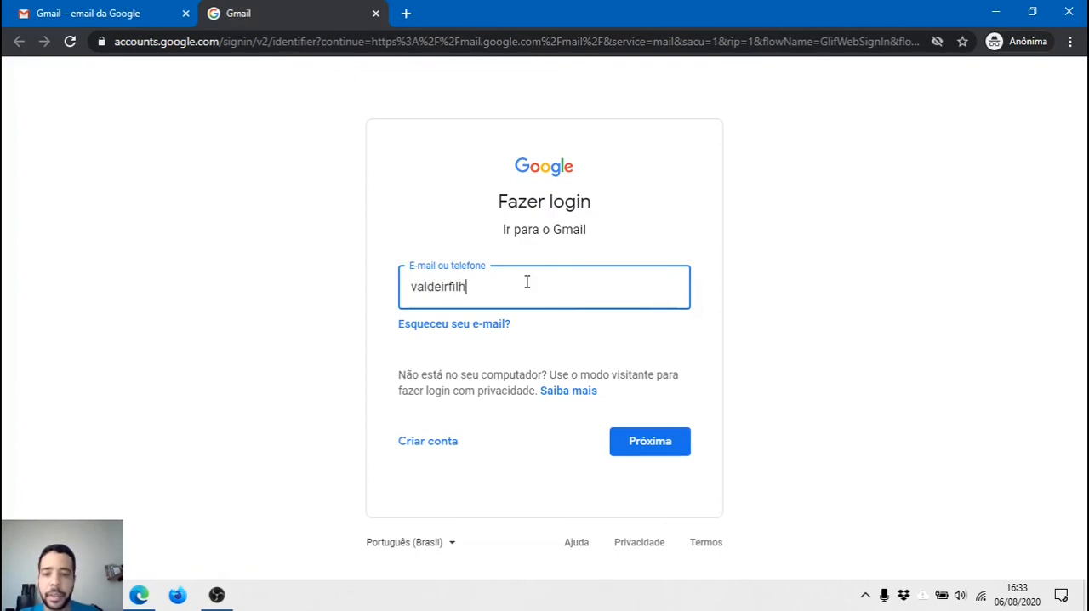
{"action": "key", "text": "Return"}
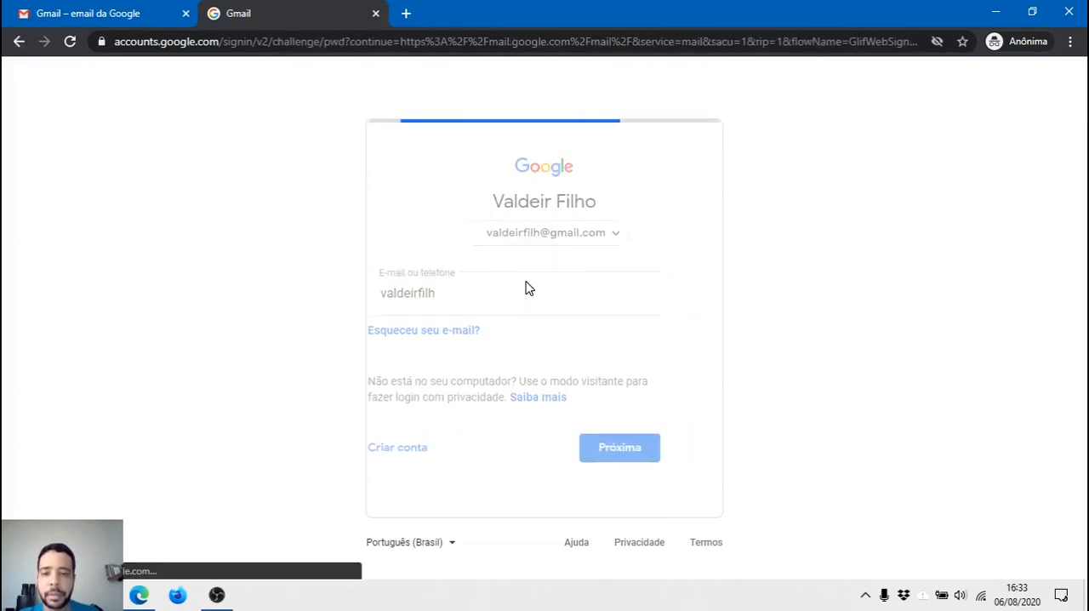
{"action": "type", "text": "•"}
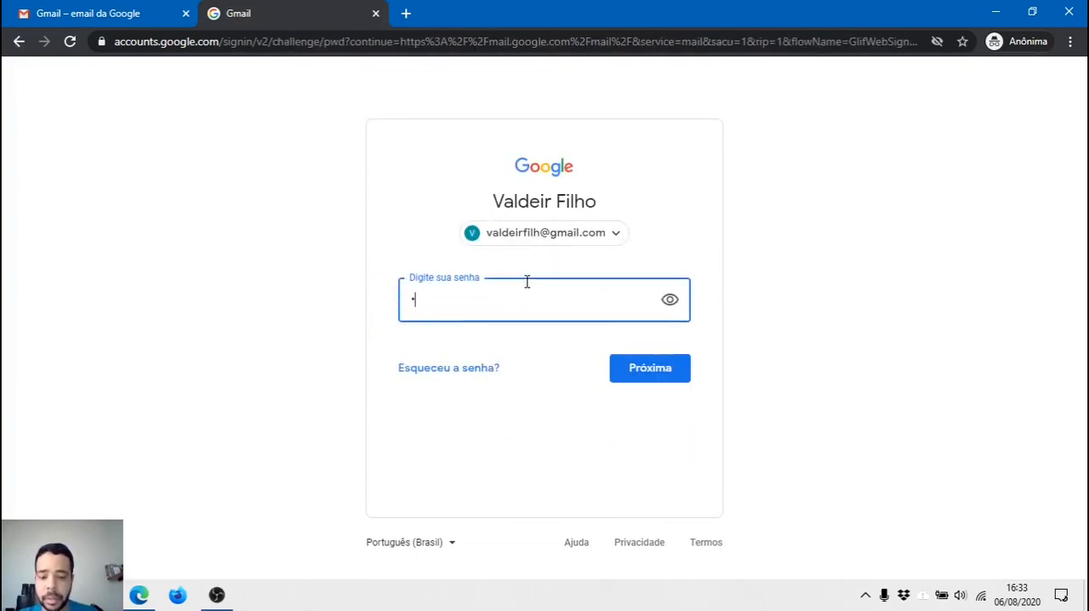
{"action": "type", "text": "••"}
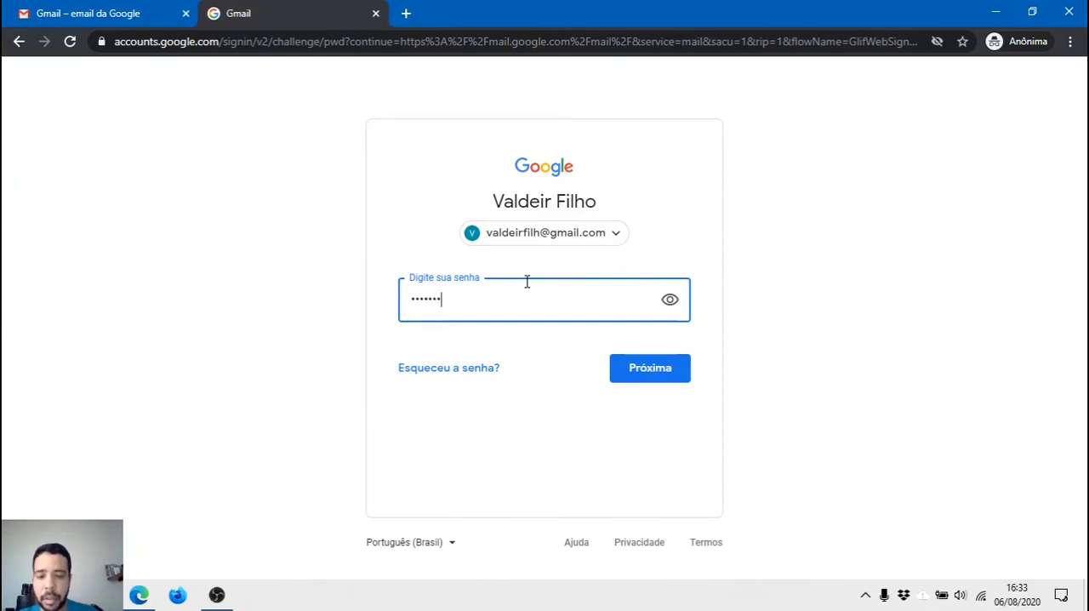
{"action": "type", "text": "•••••"}
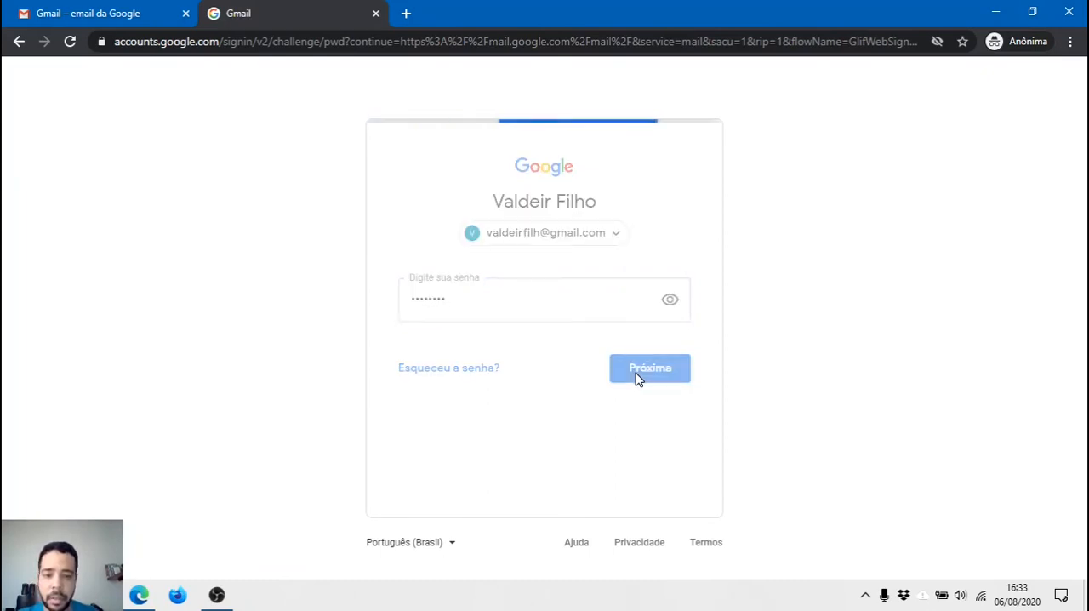
{"action": "left_click", "coordinate": [637, 378]}
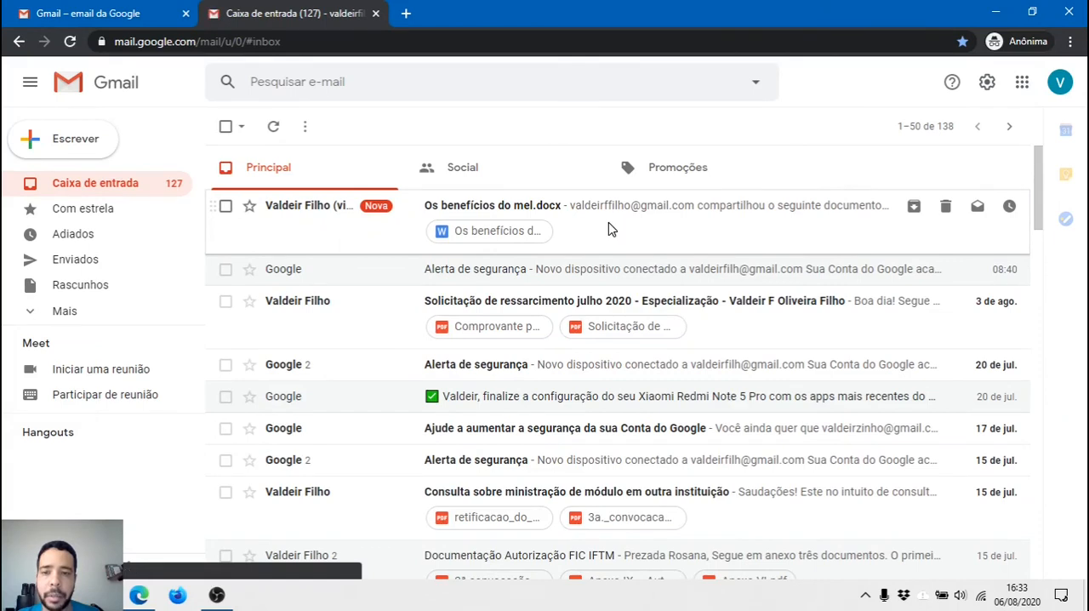
Open the shared "Os benefícios do mel.docx" from its invitation e-mail in Google Docs, dismiss the welcome dialog, and view the text to "Tipos de mel"
{"action": "left_click", "coordinate": [608, 228]}
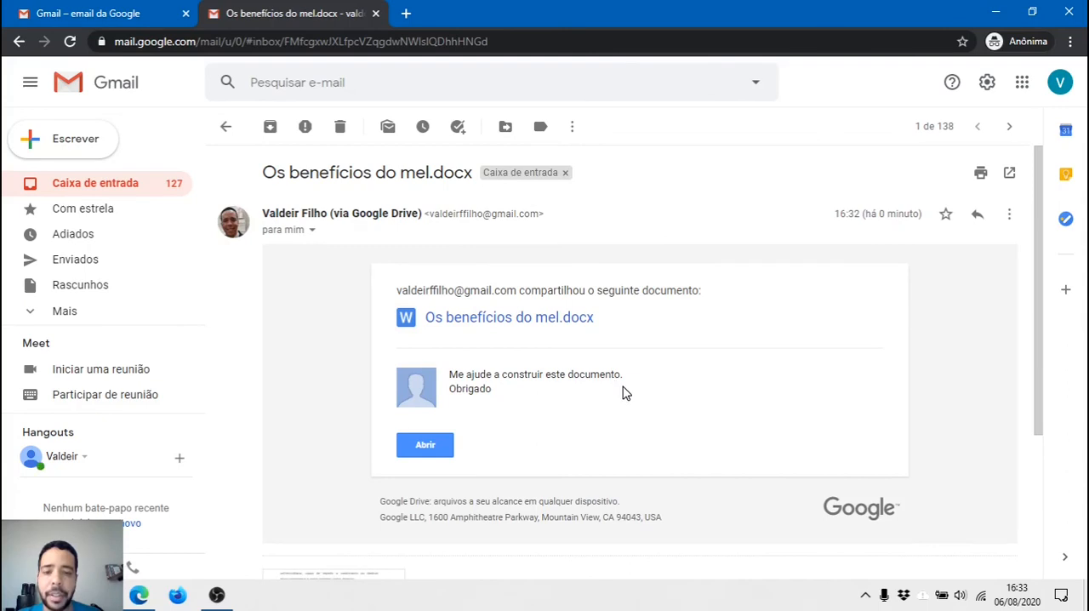
{"action": "left_click", "coordinate": [502, 321]}
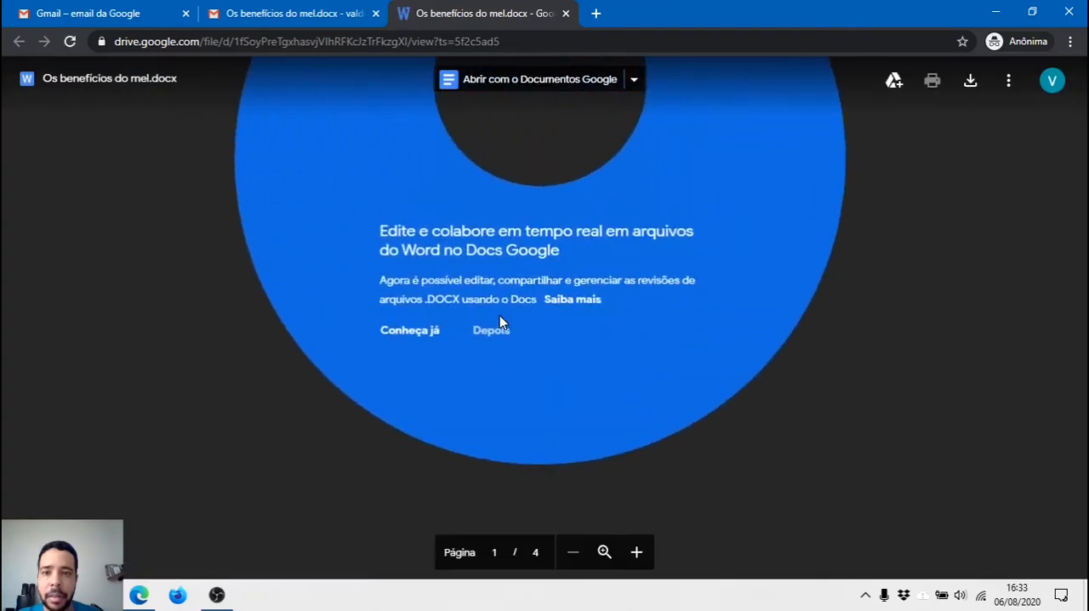
{"action": "left_click", "coordinate": [549, 80]}
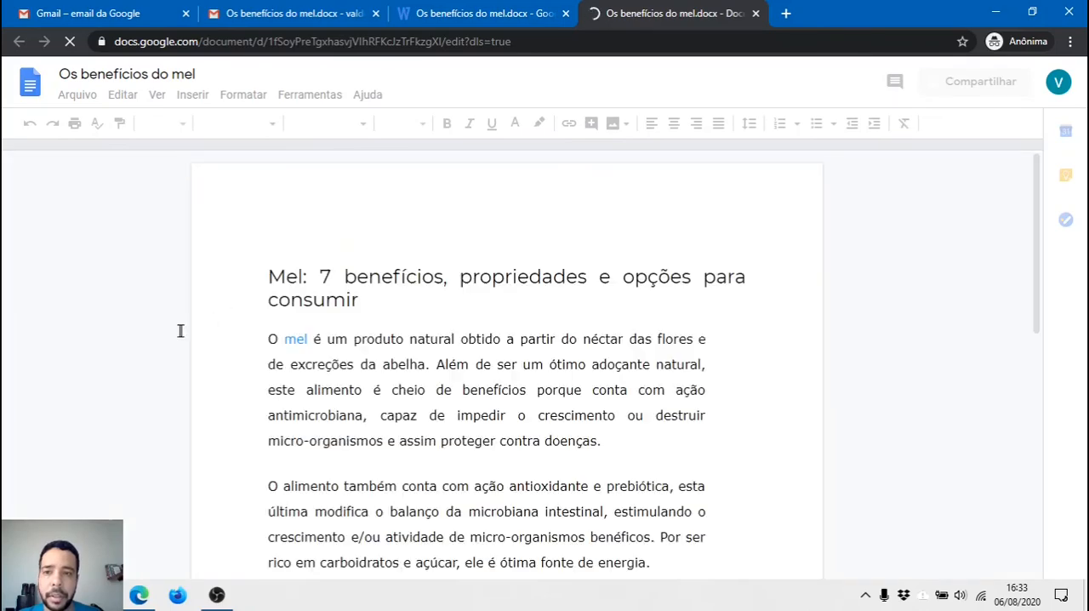
{"action": "scroll", "coordinate": [483, 293], "scroll_direction": "down", "scroll_amount": 2}
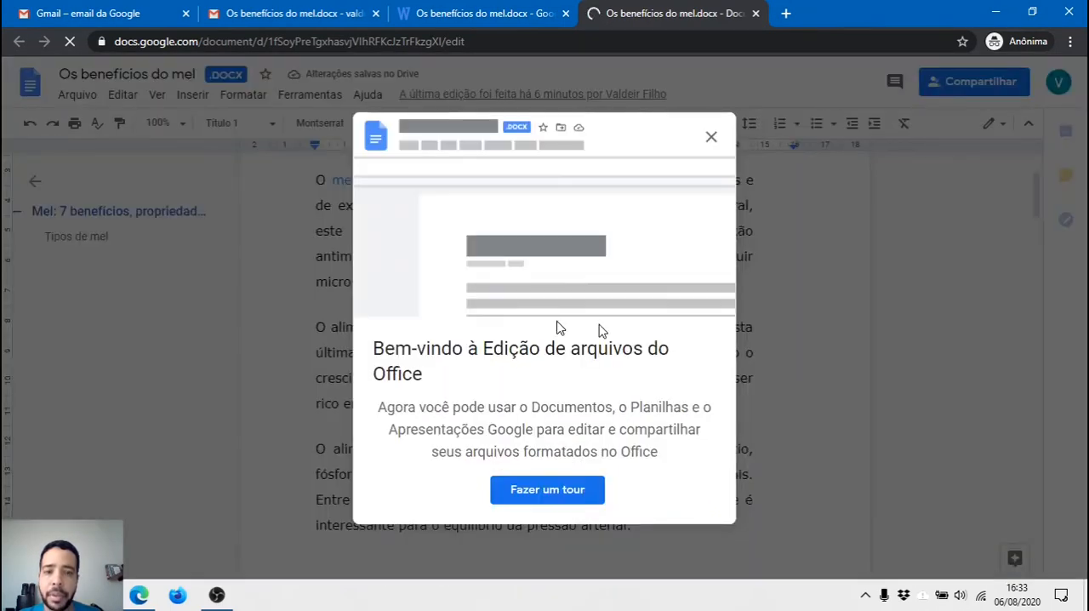
{"action": "left_click", "coordinate": [712, 138]}
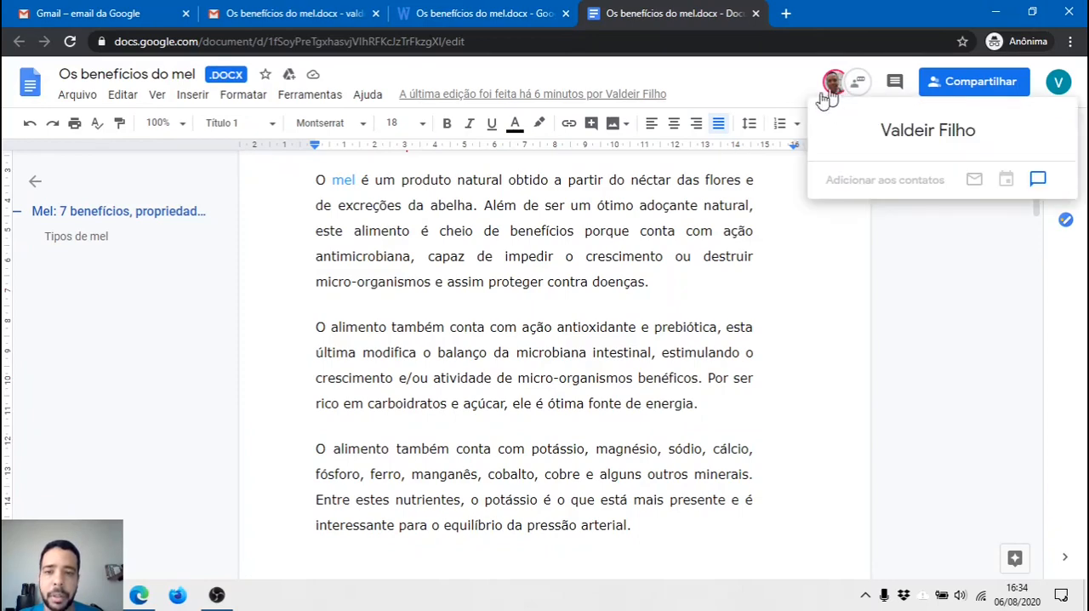
{"action": "scroll", "coordinate": [468, 331], "scroll_direction": "down", "scroll_amount": 1}
{"action": "scroll", "coordinate": [467, 332], "scroll_direction": "down", "scroll_amount": 3}
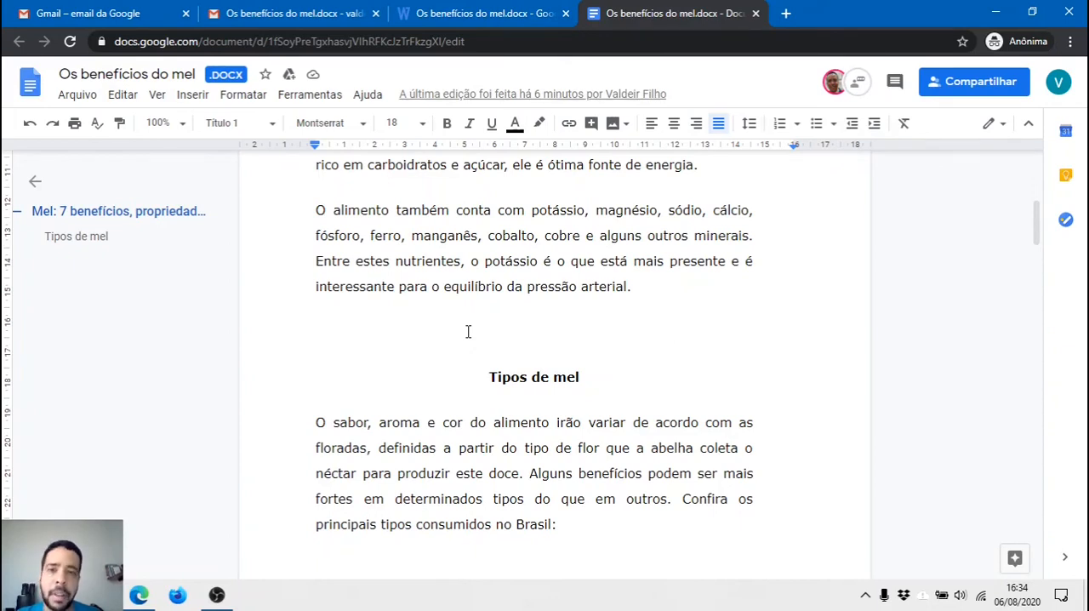
Revisit the invitation e-mail, close the incognito window, and switch back to the owner's document in Edge
{"action": "left_click", "coordinate": [116, 11]}
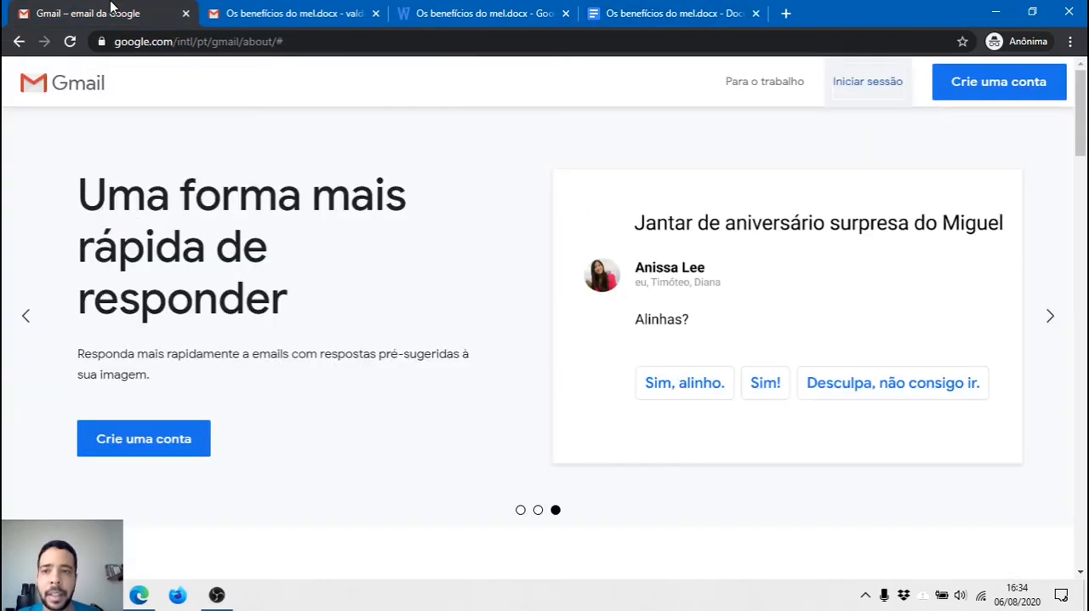
{"action": "left_click", "coordinate": [293, 14]}
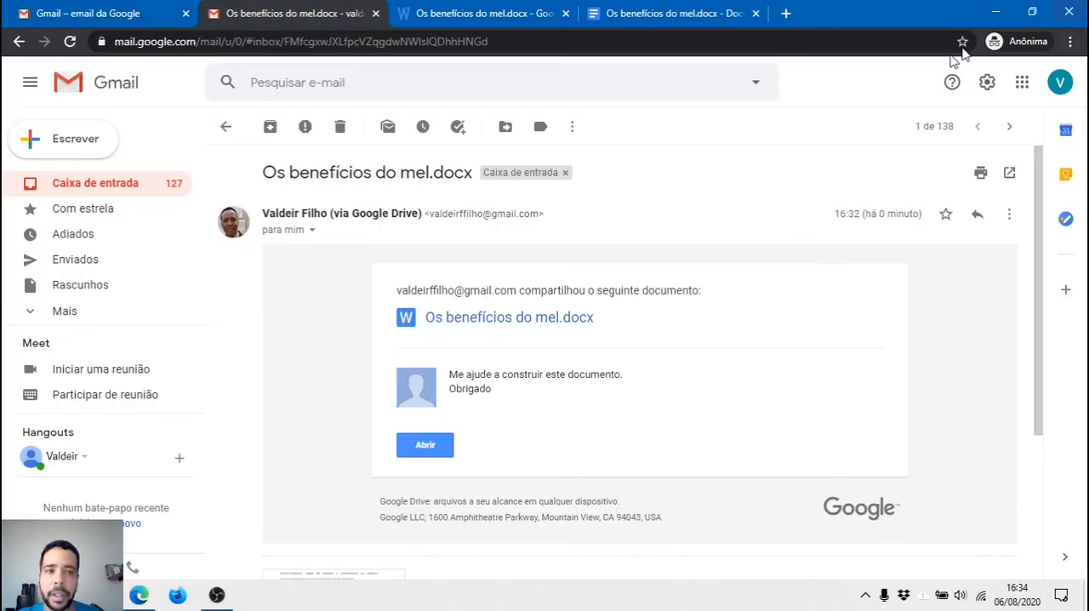
{"action": "key", "text": "alt+Tab"}
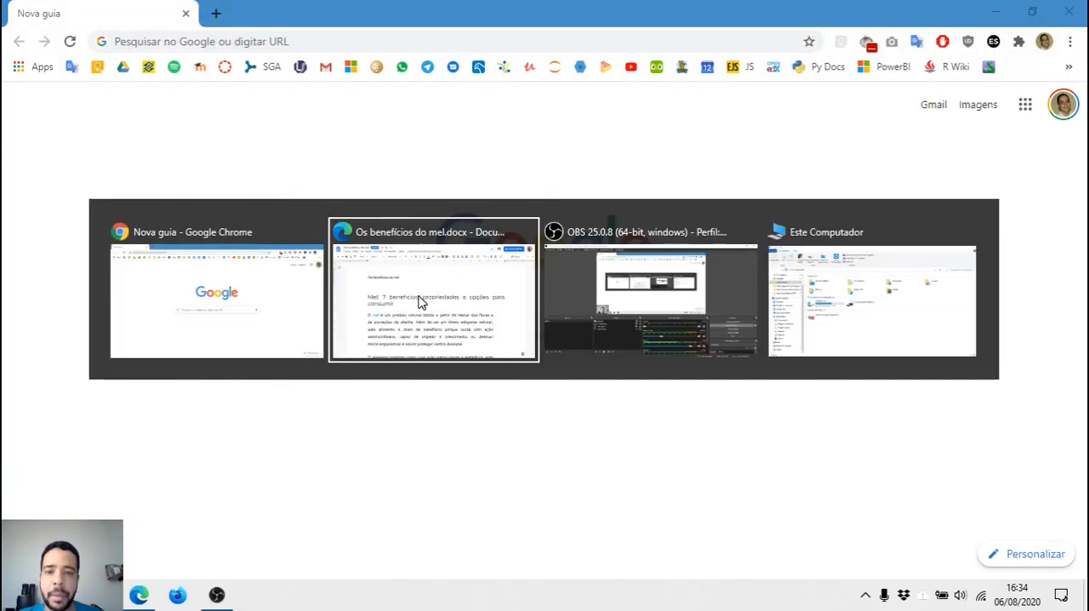
{"action": "key", "text": "alt+Tab"}
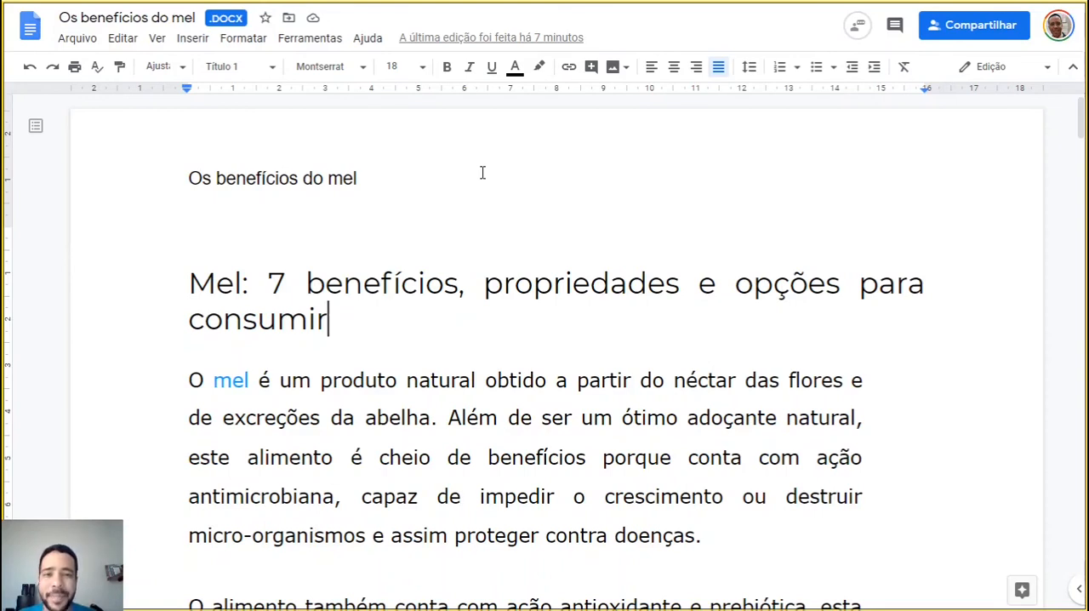
{"action": "key", "text": "alt+Tab"}
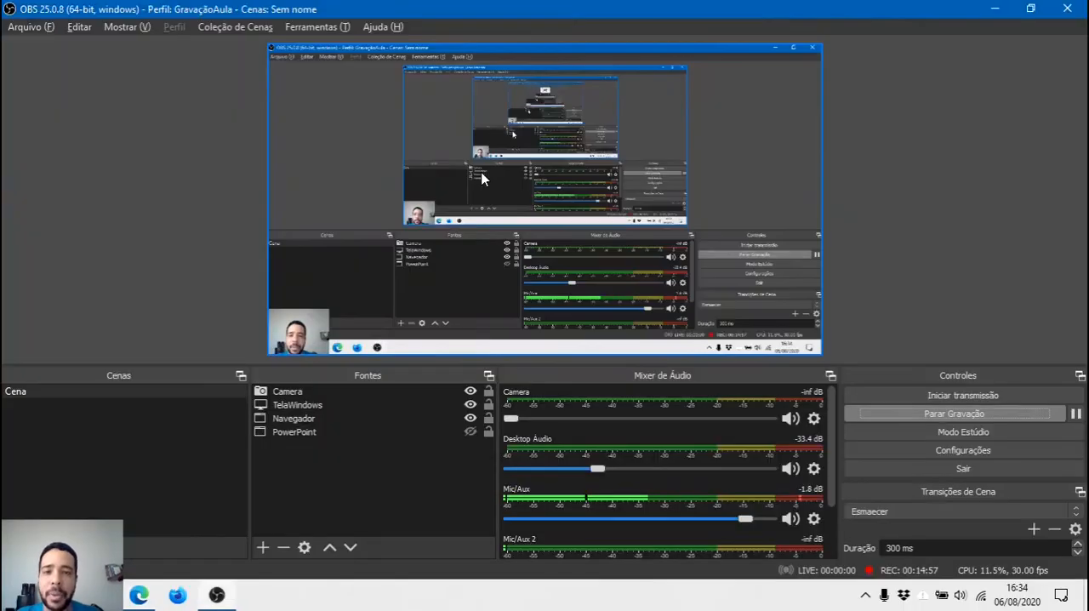
{"action": "key", "text": "alt+Tab"}
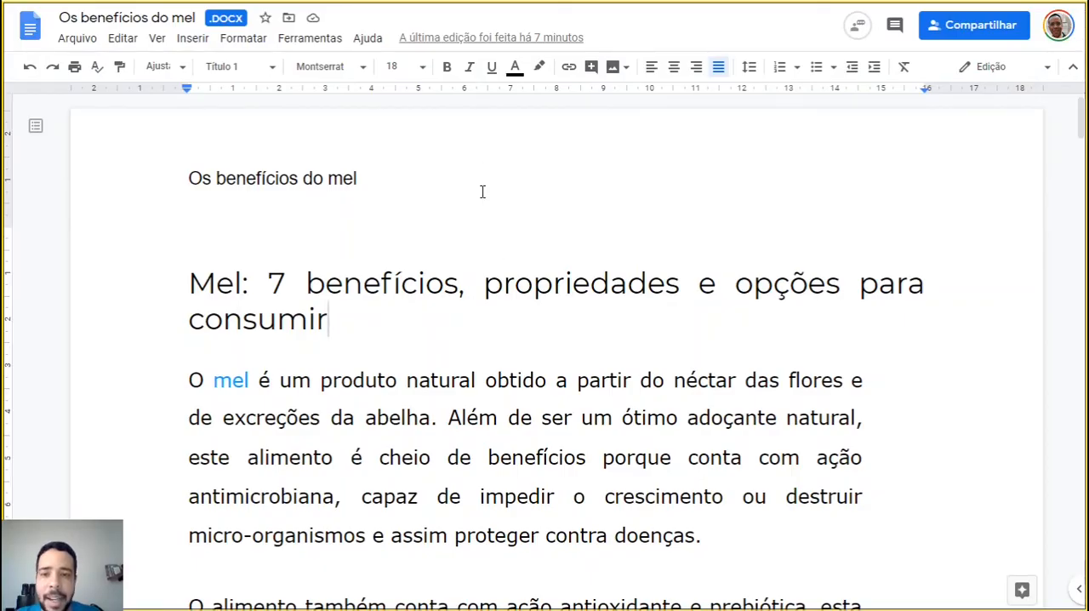